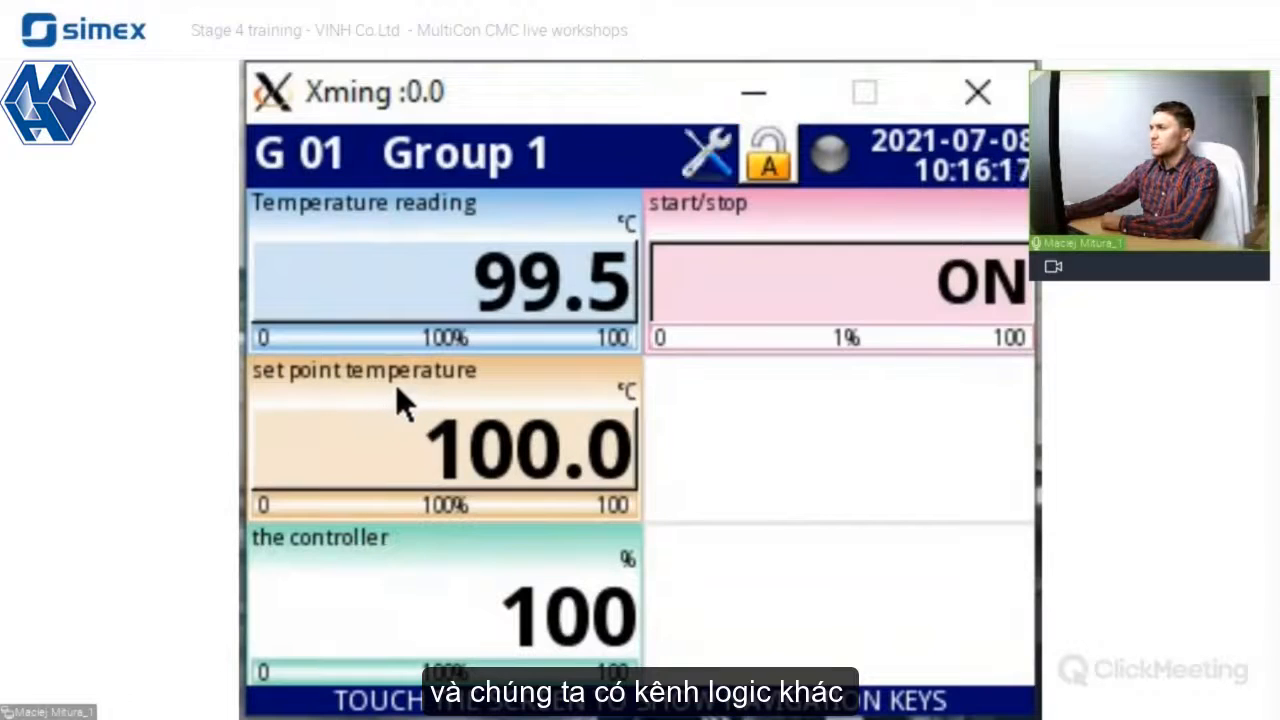
# Step: Open the device configuration's logical channel settings and bring up channel 2
pyautogui.click(758, 456)
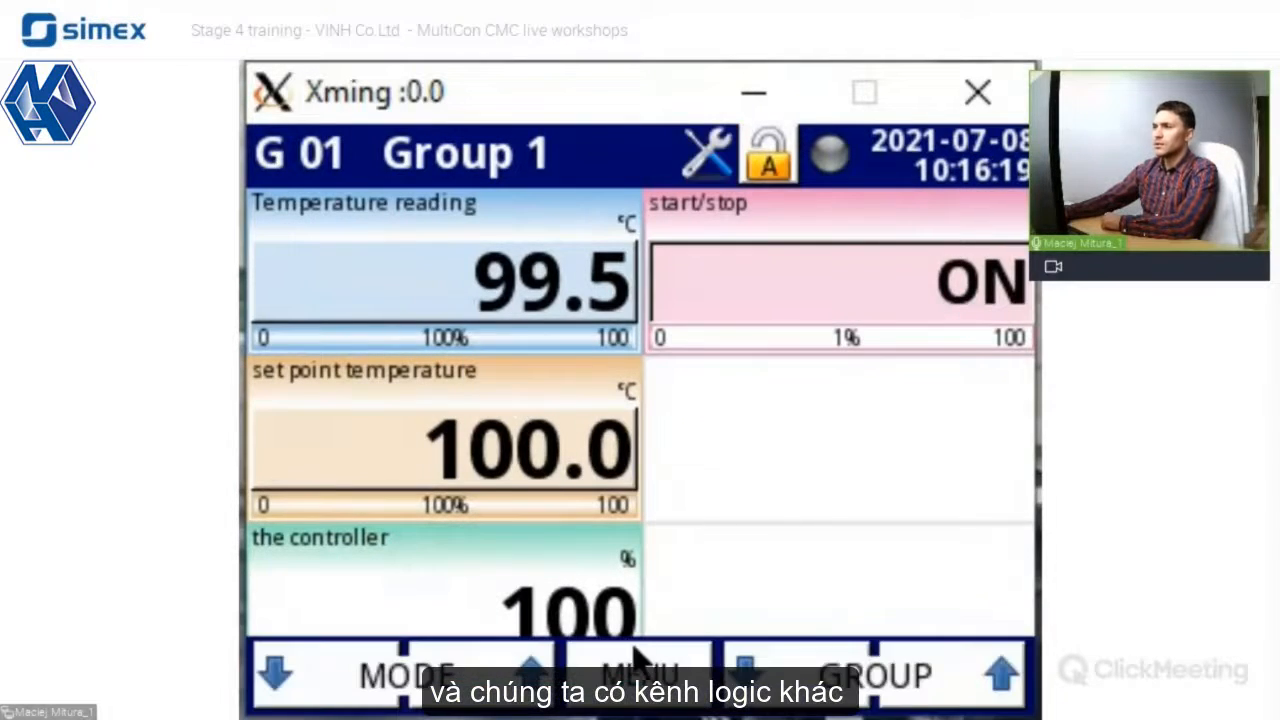
pyautogui.click(643, 665)
pyautogui.click(669, 298)
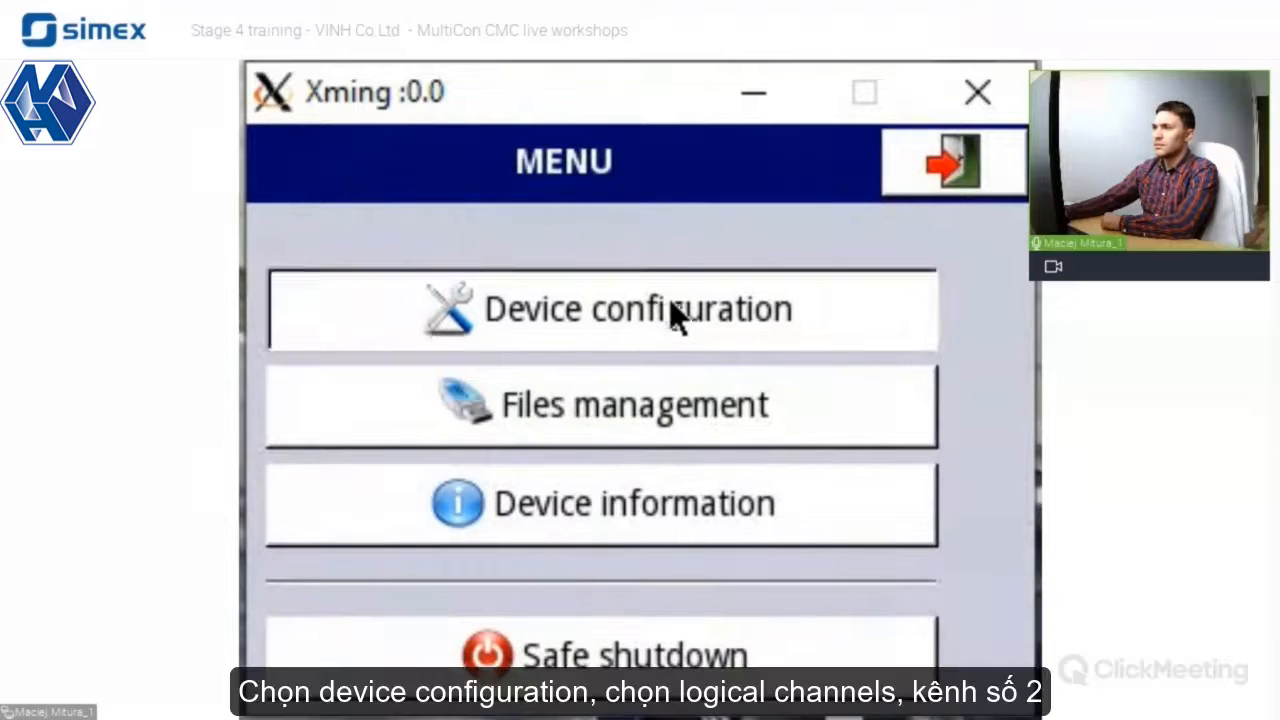
pyautogui.click(664, 345)
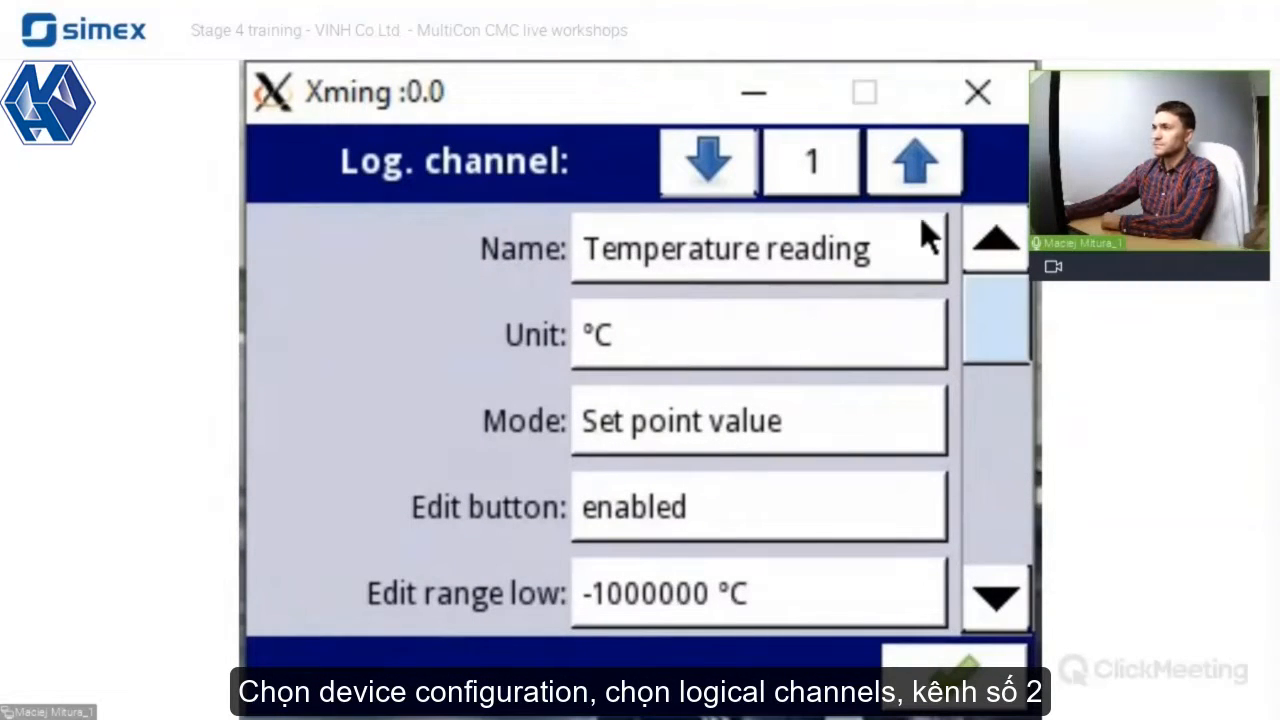
pyautogui.click(915, 175)
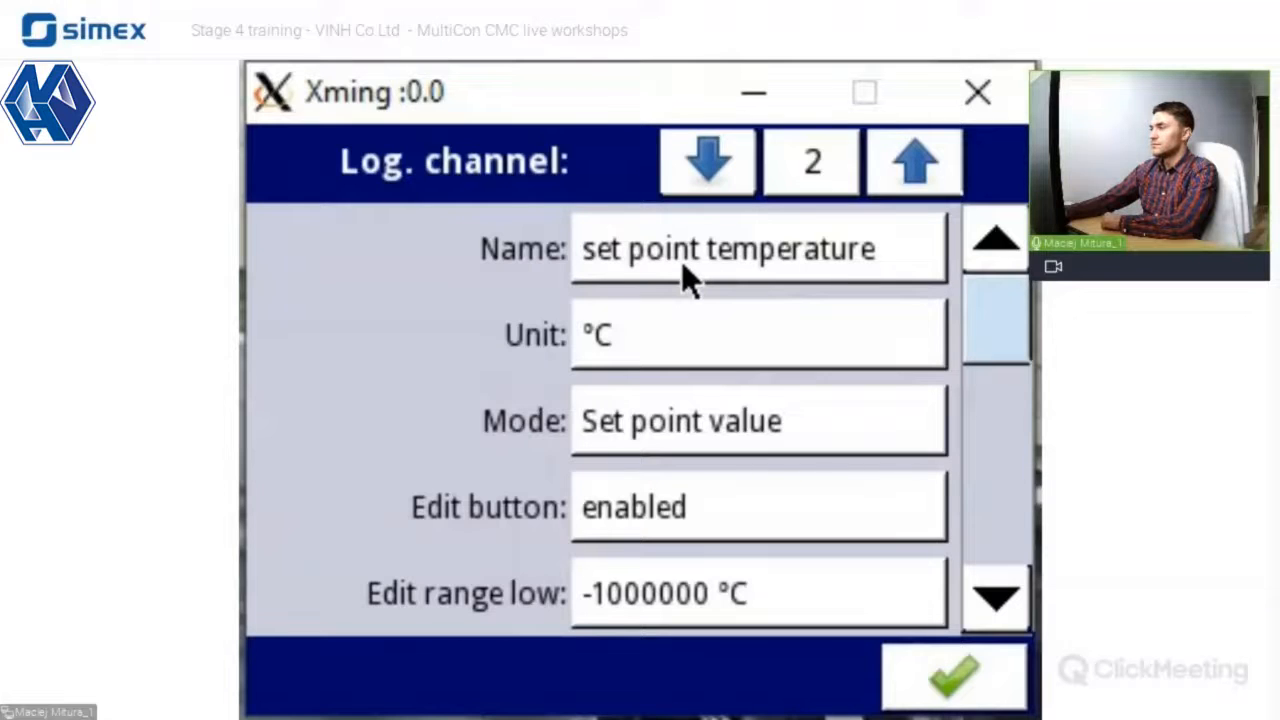
# Step: Rename logical channel 2 as "re-scaled signal"
pyautogui.click(840, 258)
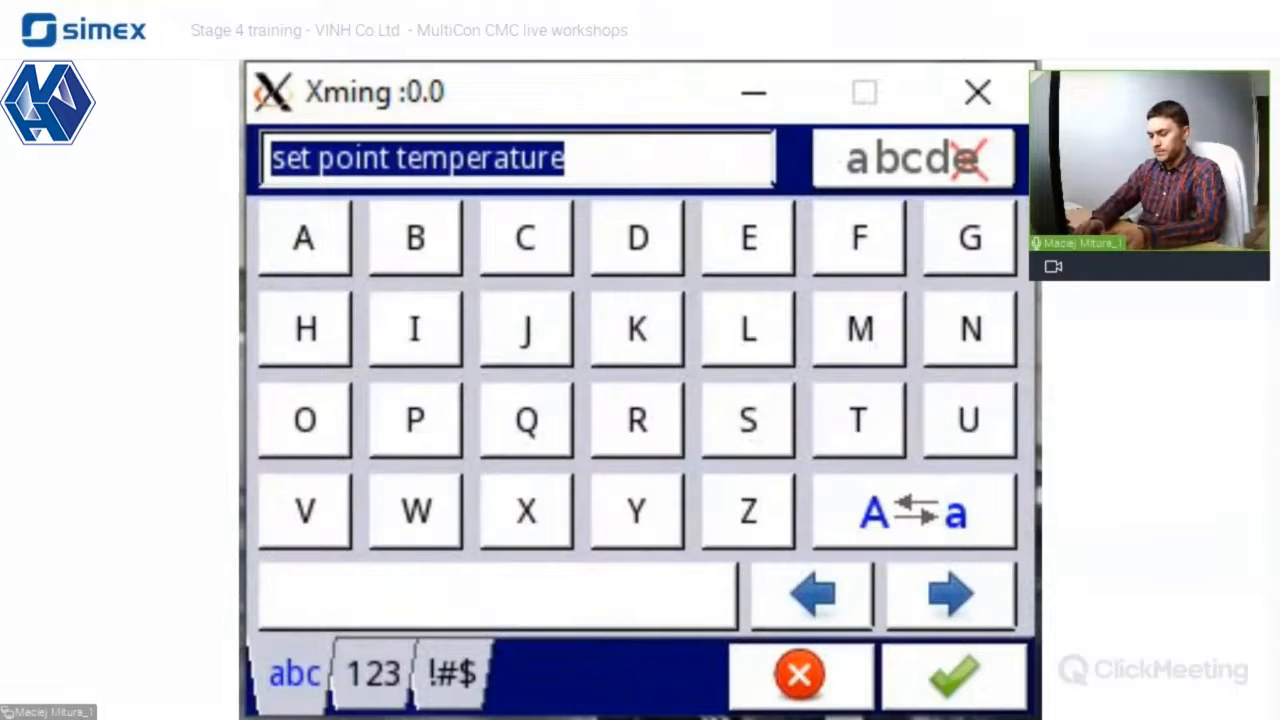
pyautogui.write('re-scaled')
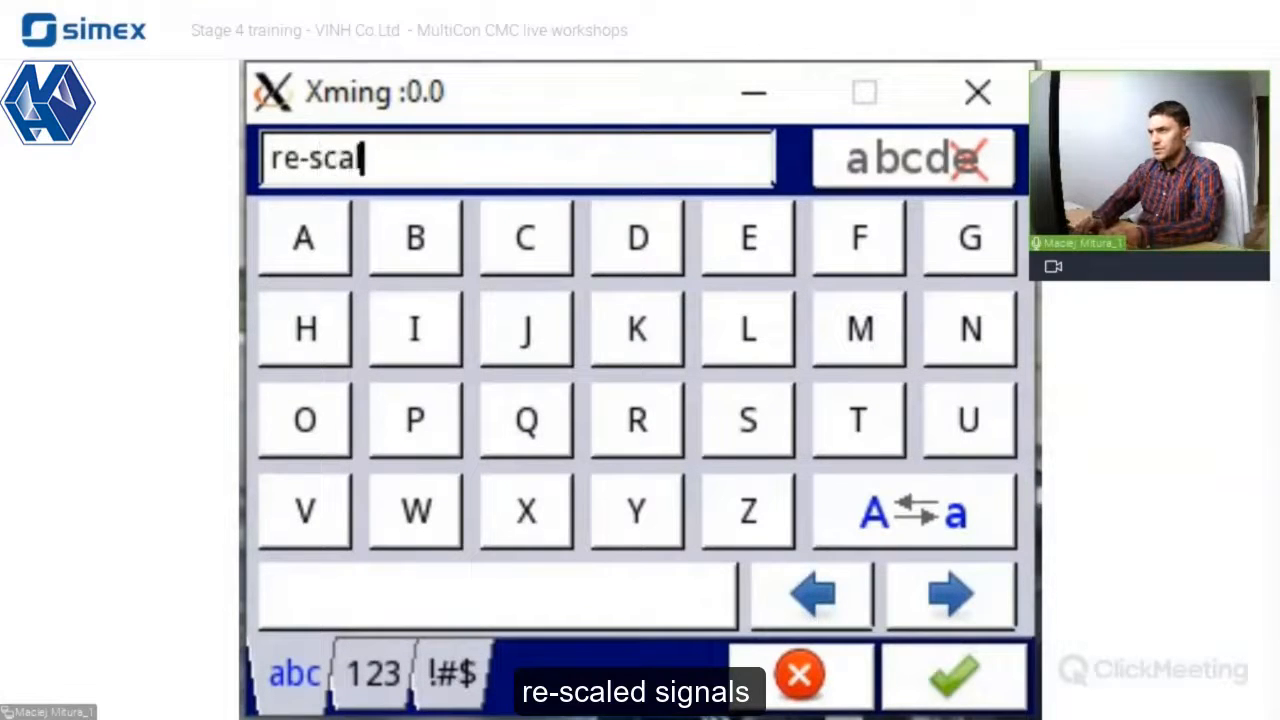
pyautogui.write(' signa')
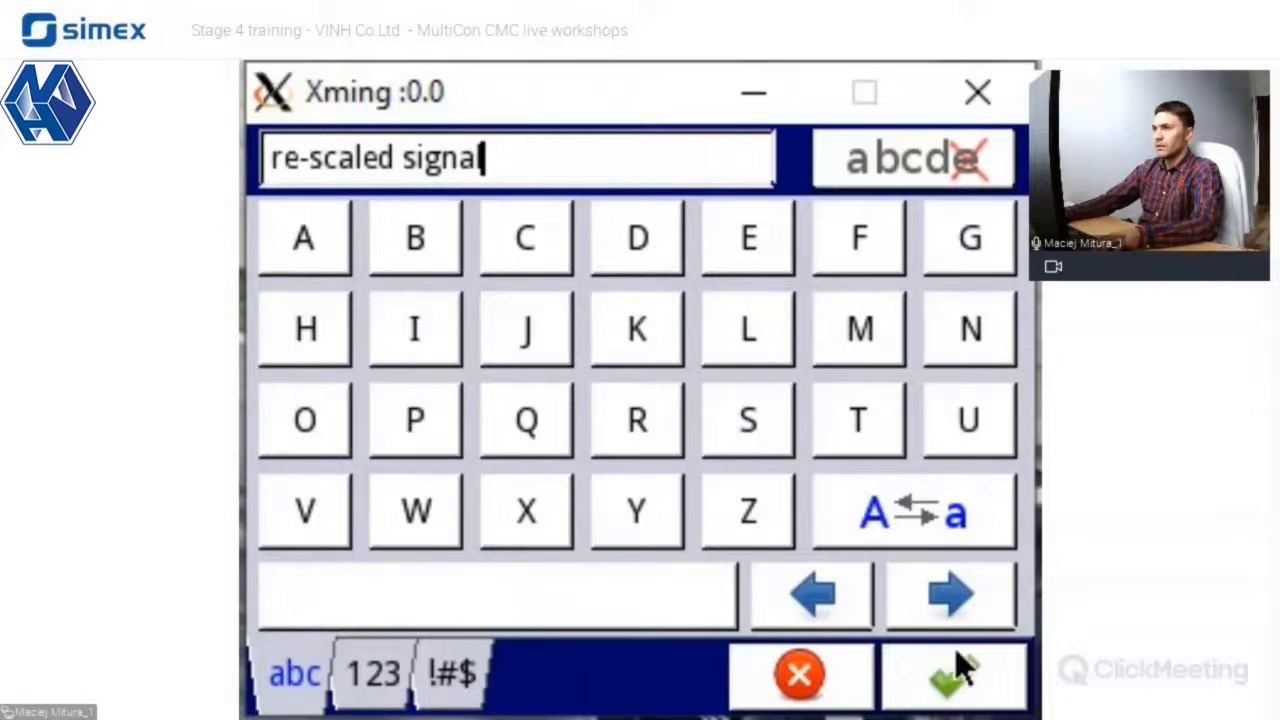
pyautogui.click(945, 682)
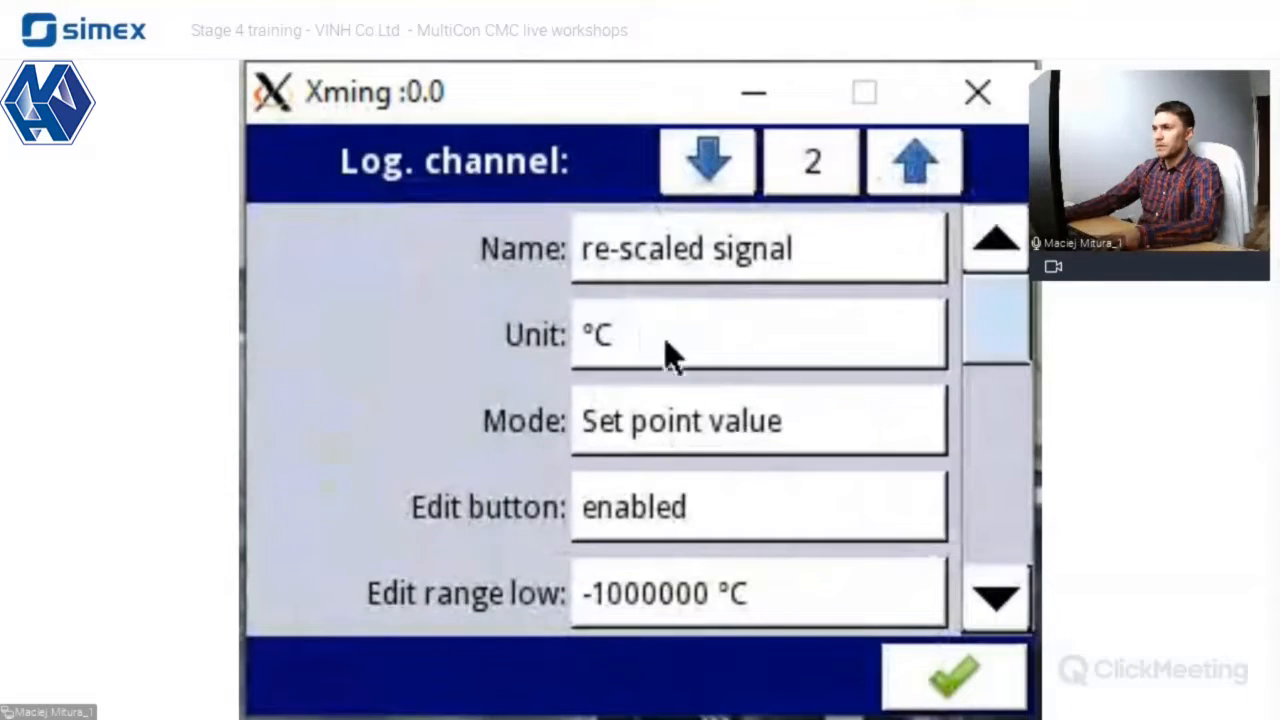
# Step: Set the mode of logical channel 2 to "Data from other channel"
pyautogui.click(580, 421)
pyautogui.scroll(-3, 989, 400)
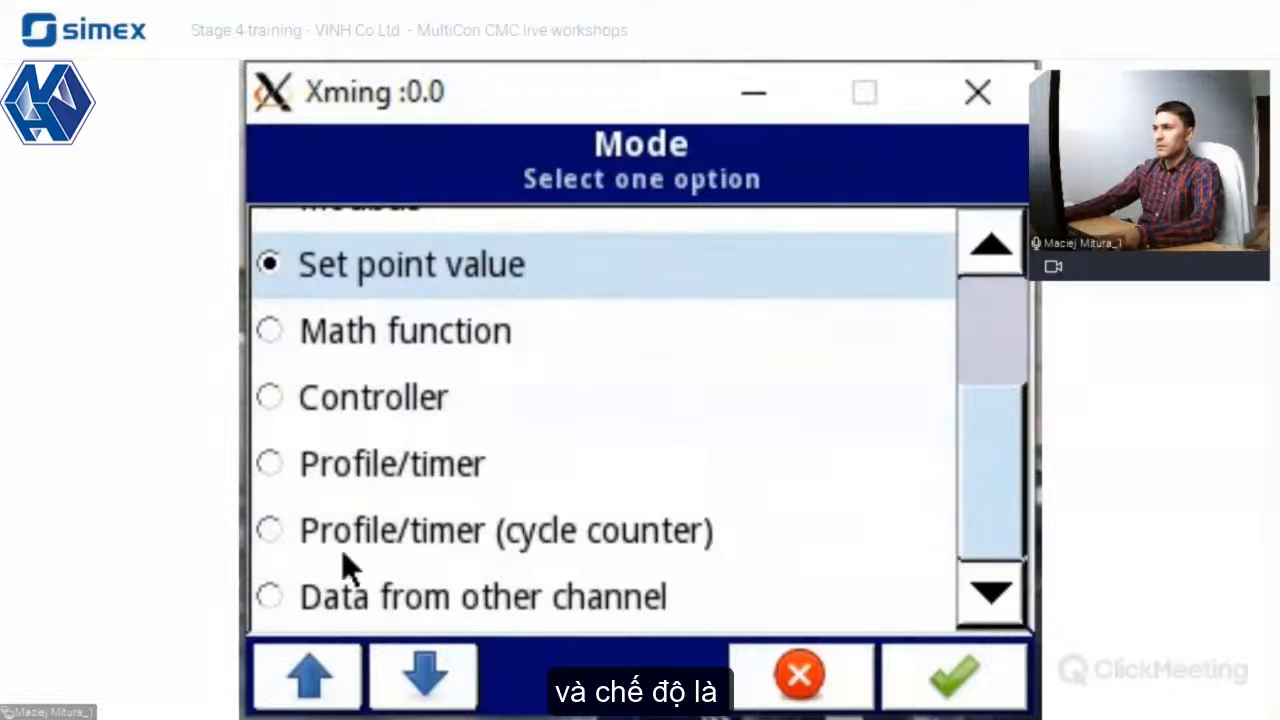
pyautogui.click(788, 600)
pyautogui.click(967, 663)
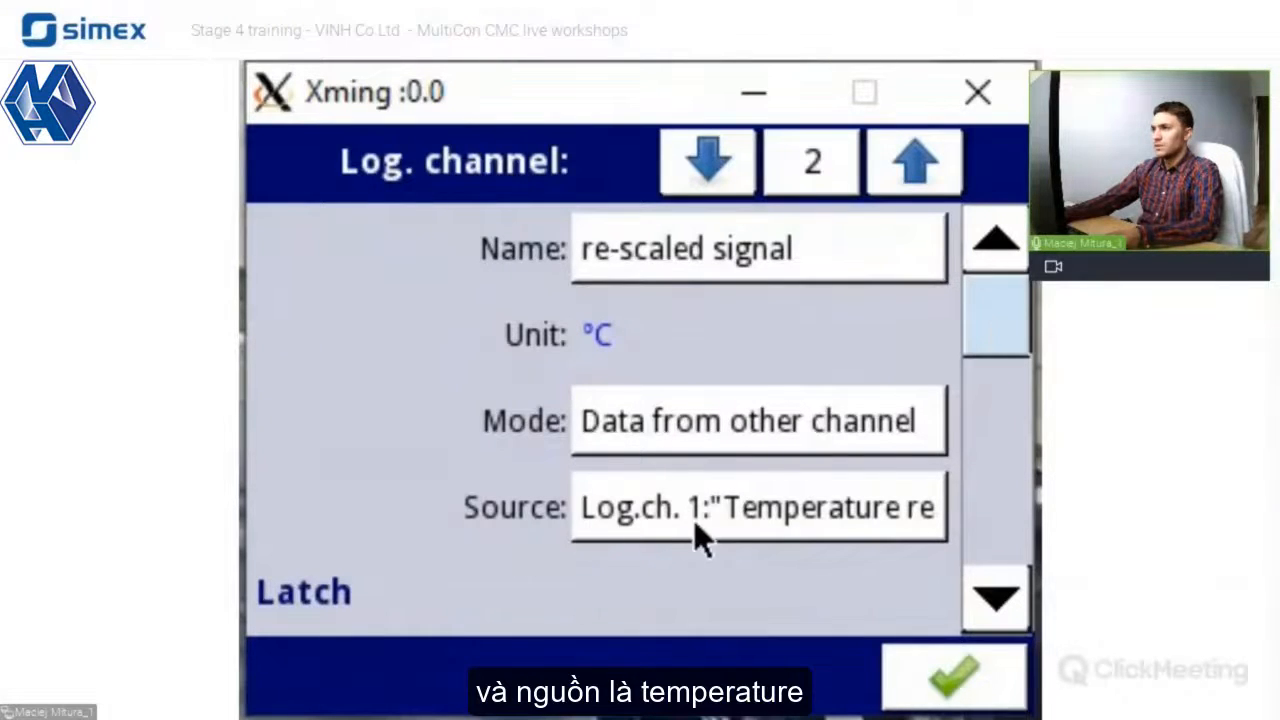
# Step: Set the processing scaling of logical channel 2 to "user char."
pyautogui.moveTo(992, 323); pyautogui.dragTo(1006, 399)
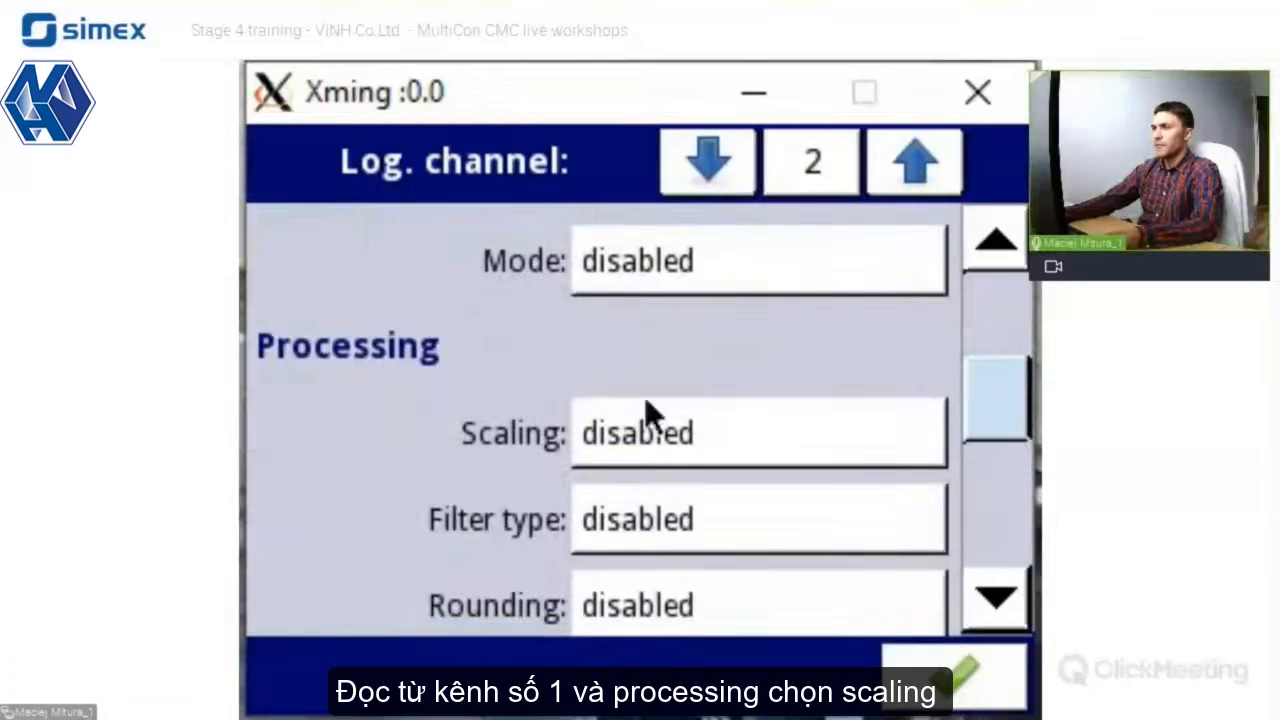
pyautogui.click(684, 444)
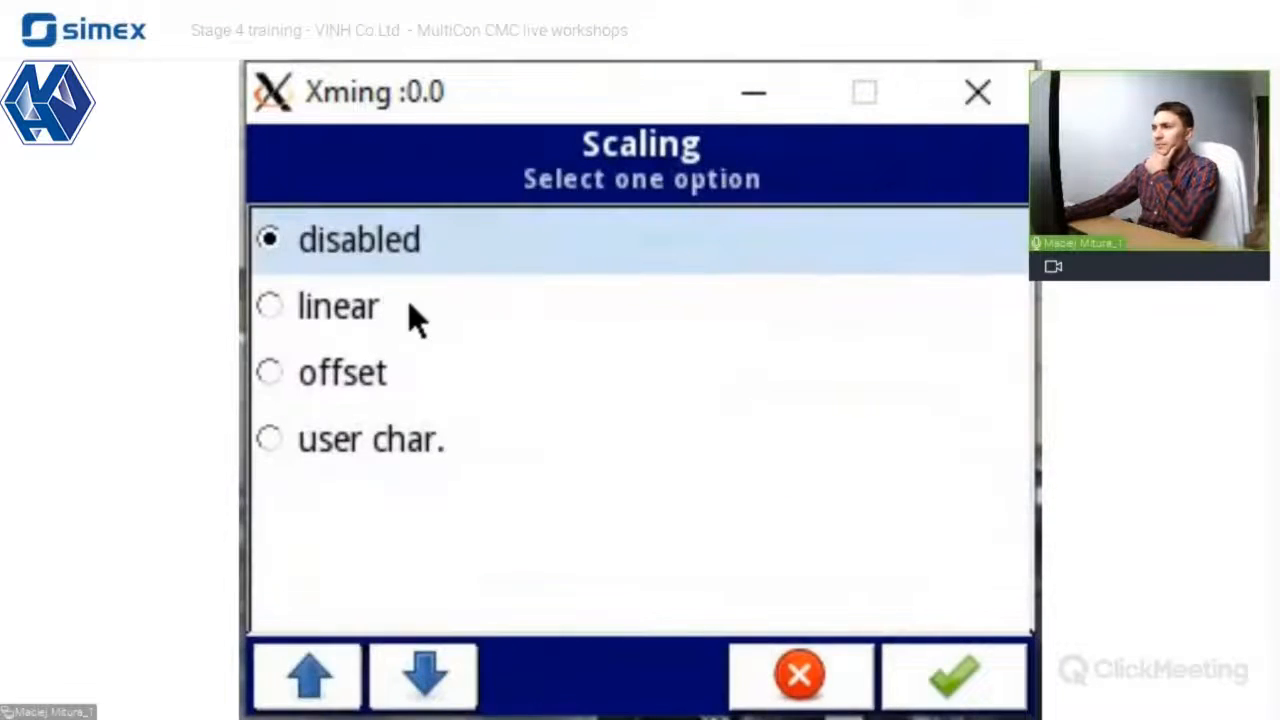
pyautogui.click(282, 440)
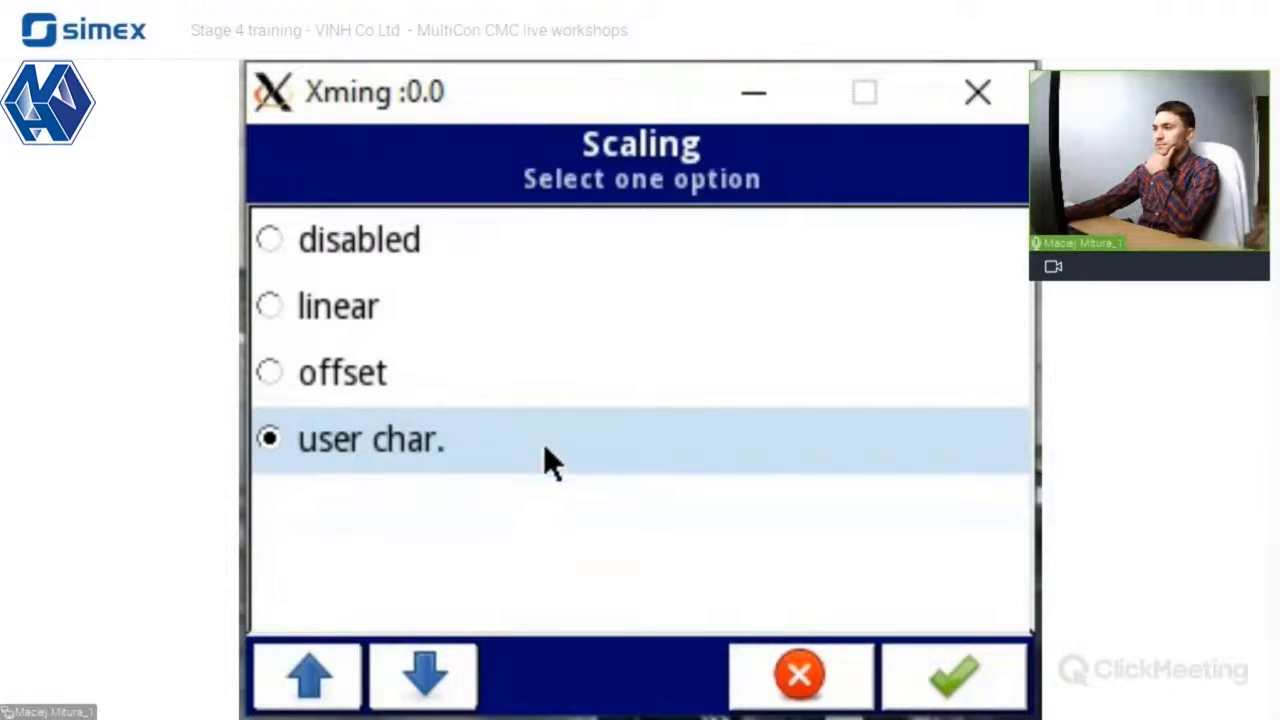
pyautogui.click(909, 674)
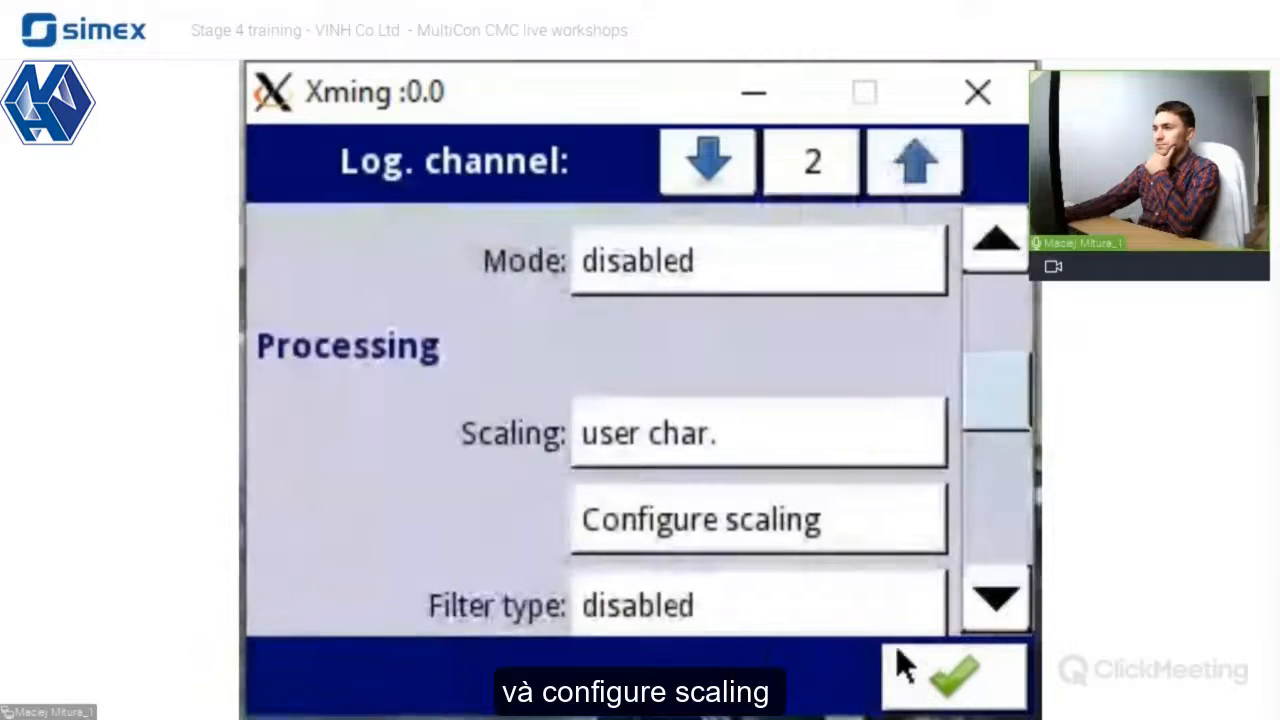
# Step: Open the scaling configuration's points for editing and set the output value of point 1 to 10
pyautogui.click(784, 536)
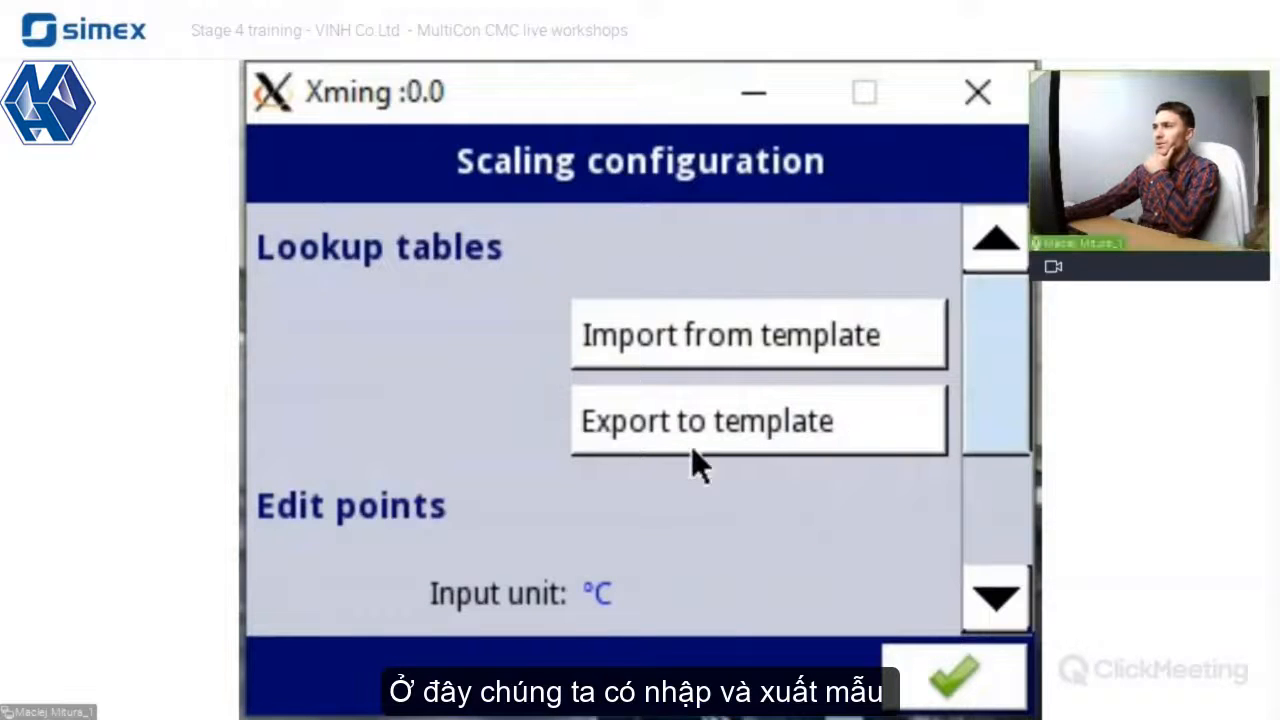
pyautogui.moveTo(980, 334); pyautogui.dragTo(986, 471)
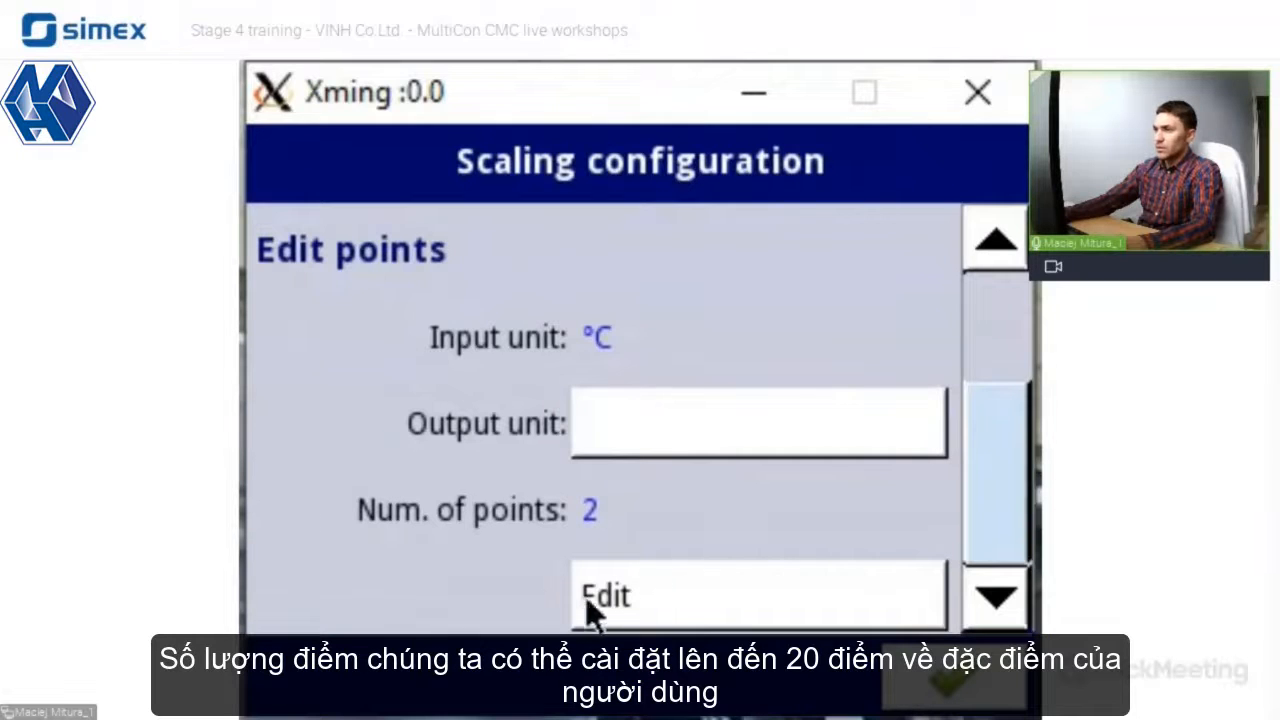
pyautogui.click(635, 594)
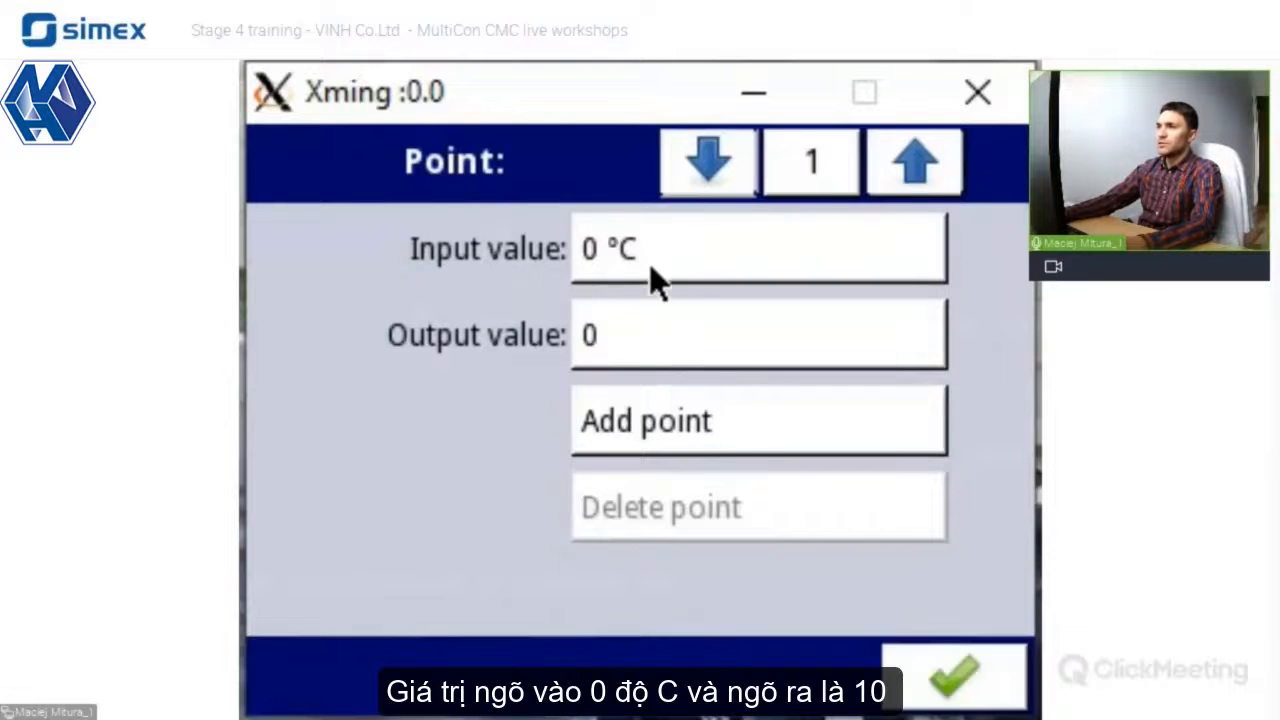
pyautogui.click(643, 330)
pyautogui.write('10')
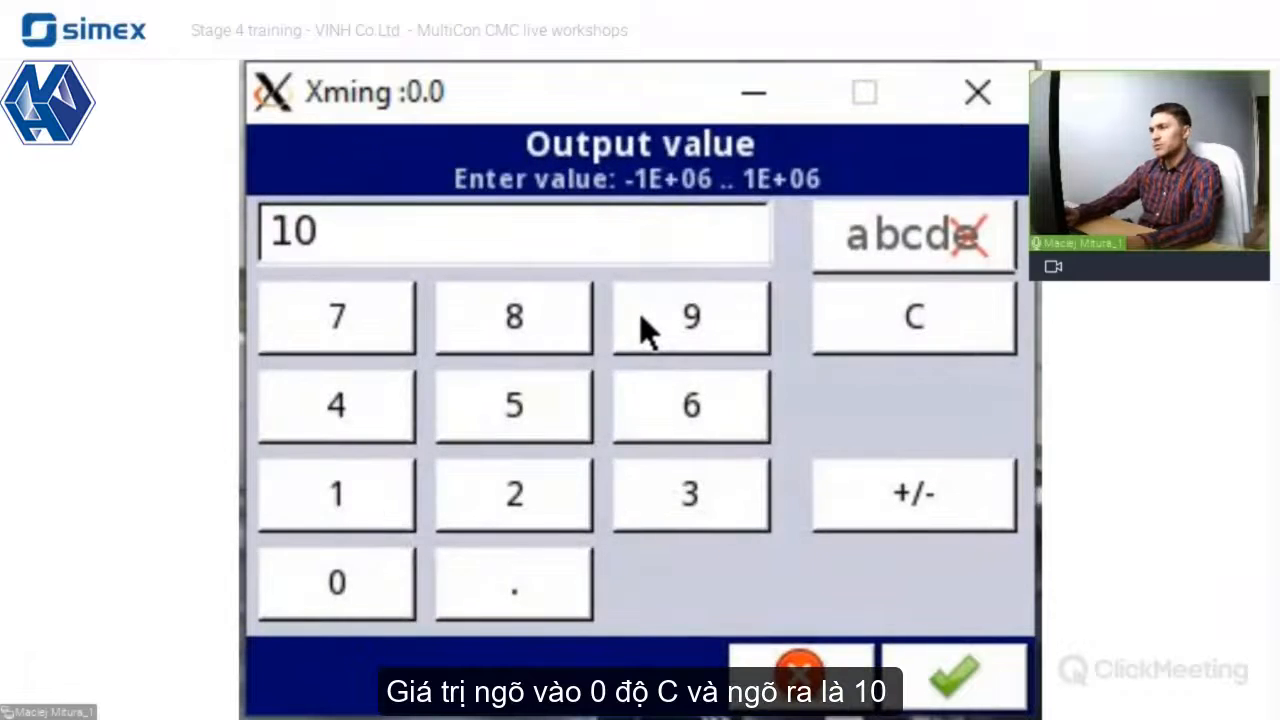
pyautogui.press('Return')
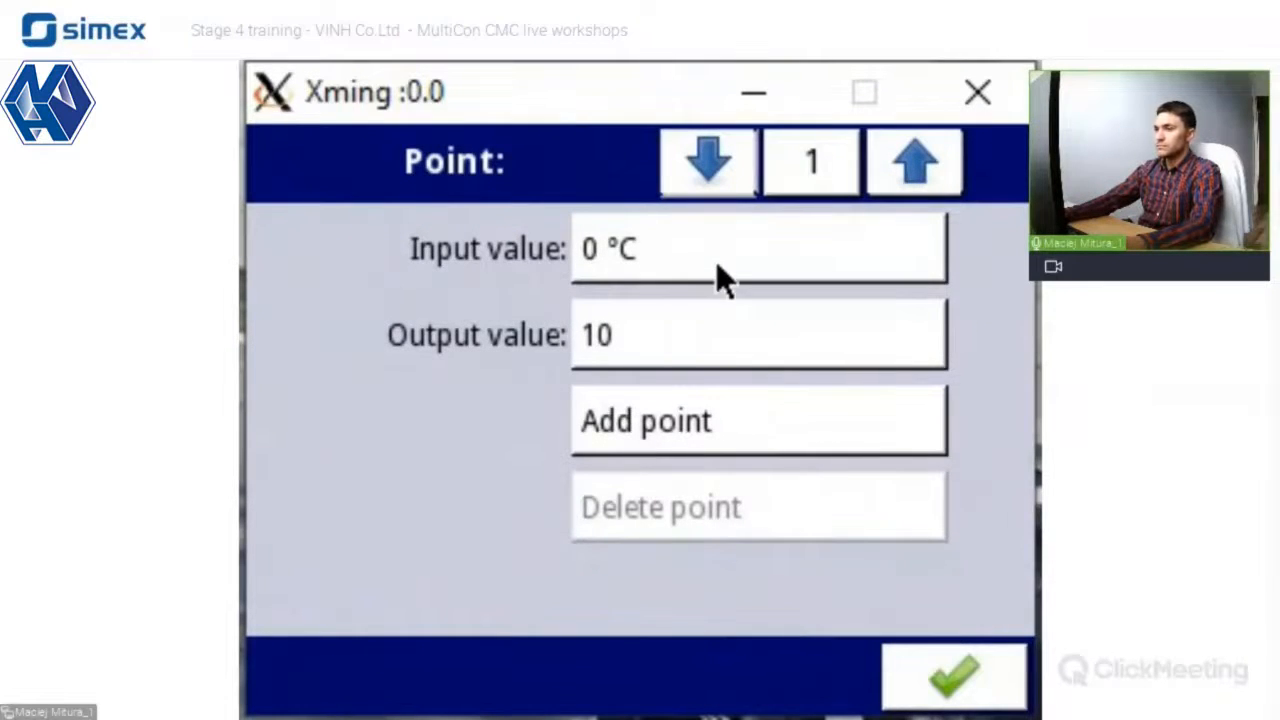
# Step: Set the output value of scaling point 2 to 100
pyautogui.click(912, 165)
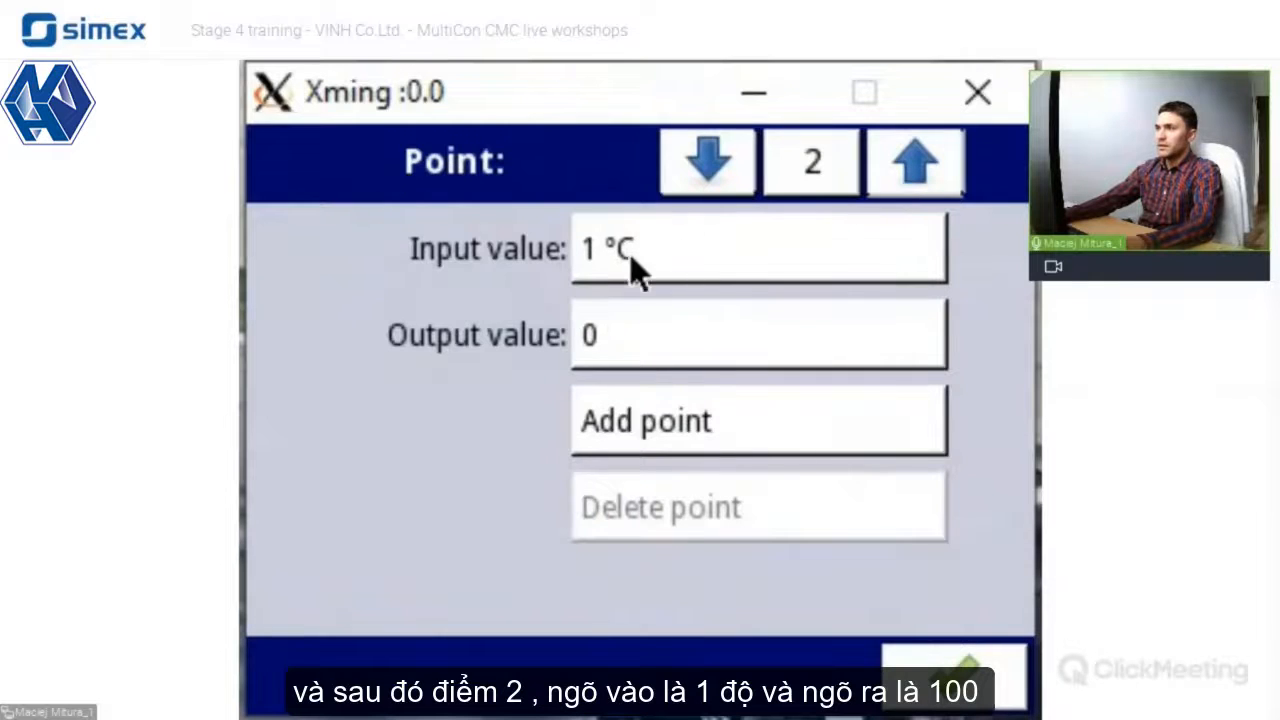
pyautogui.click(617, 340)
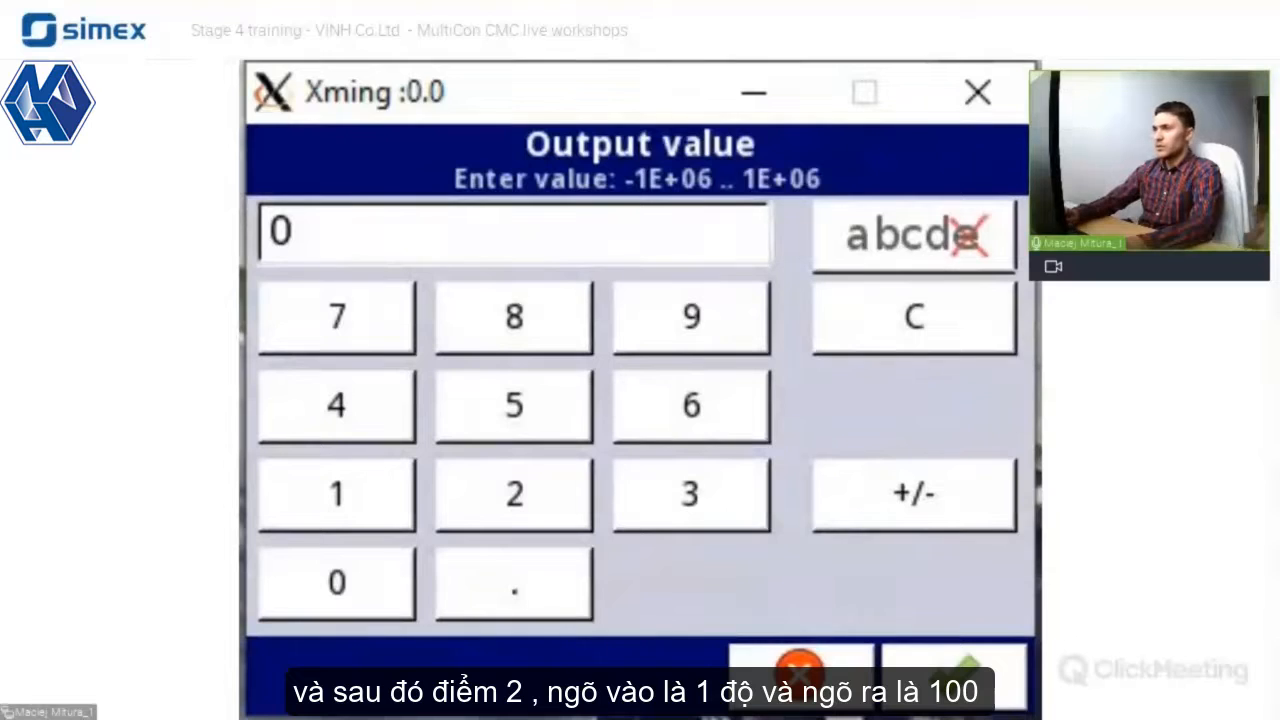
pyautogui.write('100')
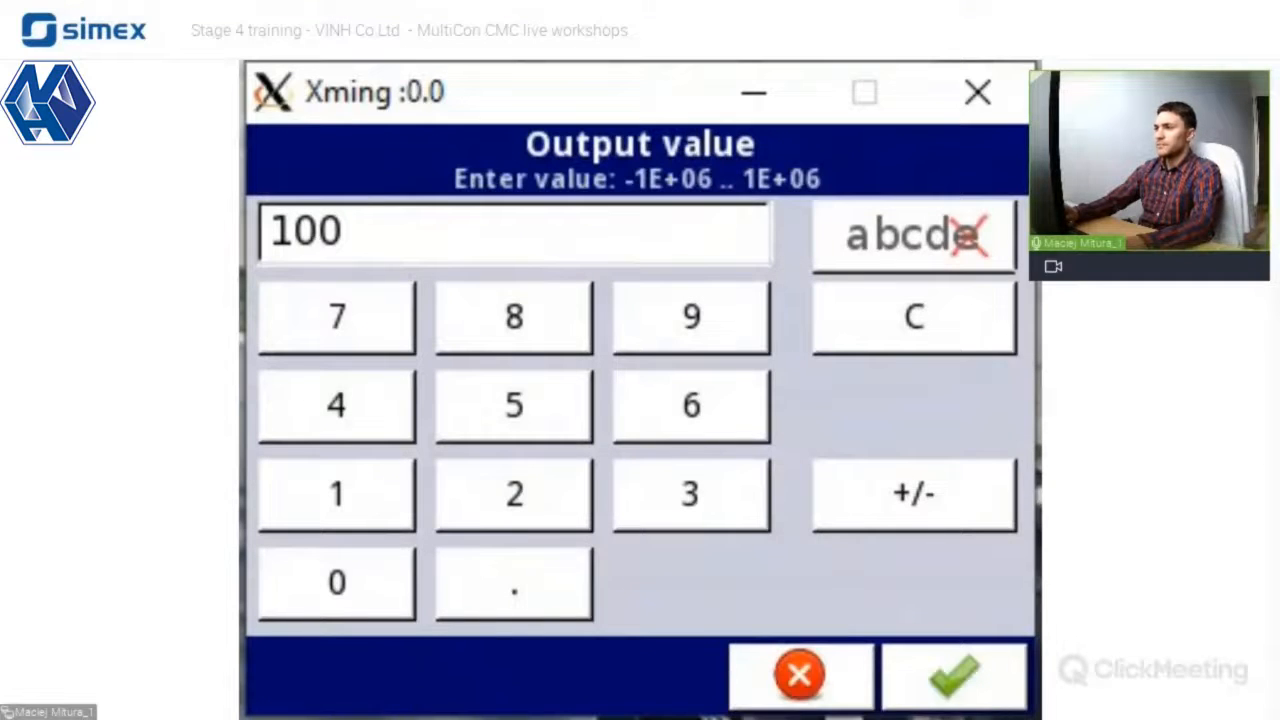
pyautogui.press('Return')
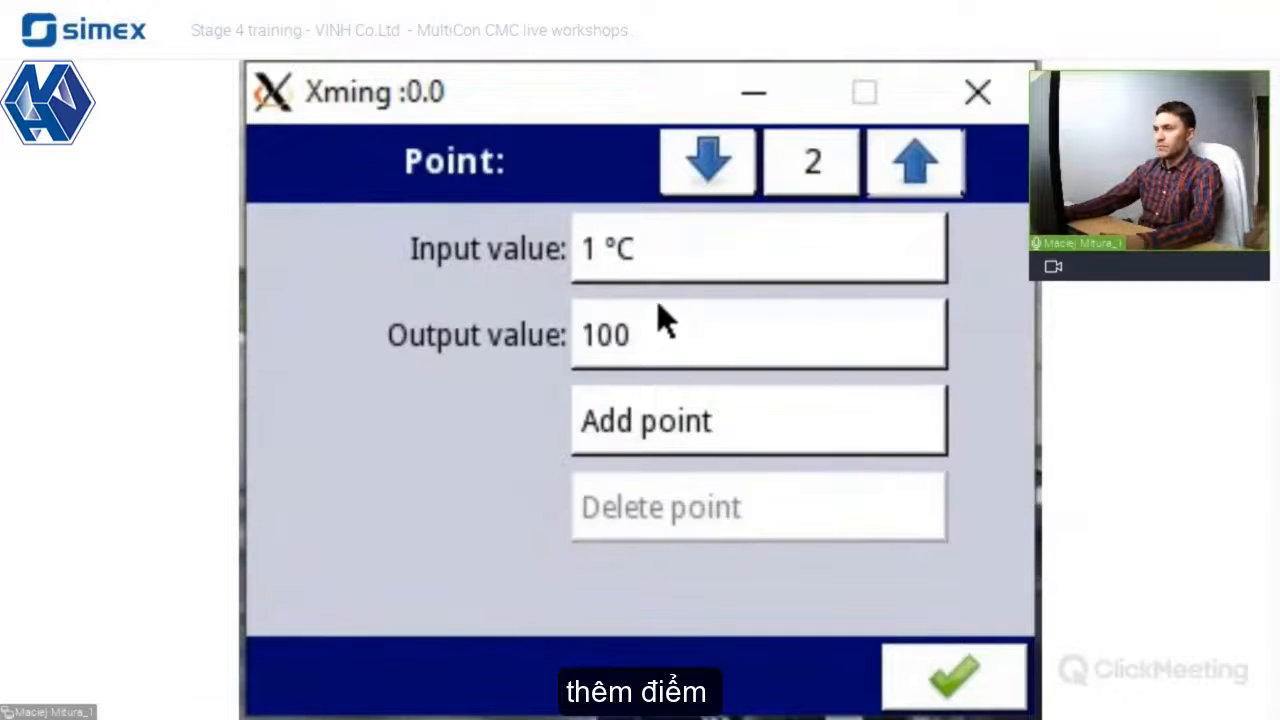
# Step: Add a third scaling point with an input value of 10 °C and an output value of 110
pyautogui.click(629, 421)
pyautogui.click(728, 251)
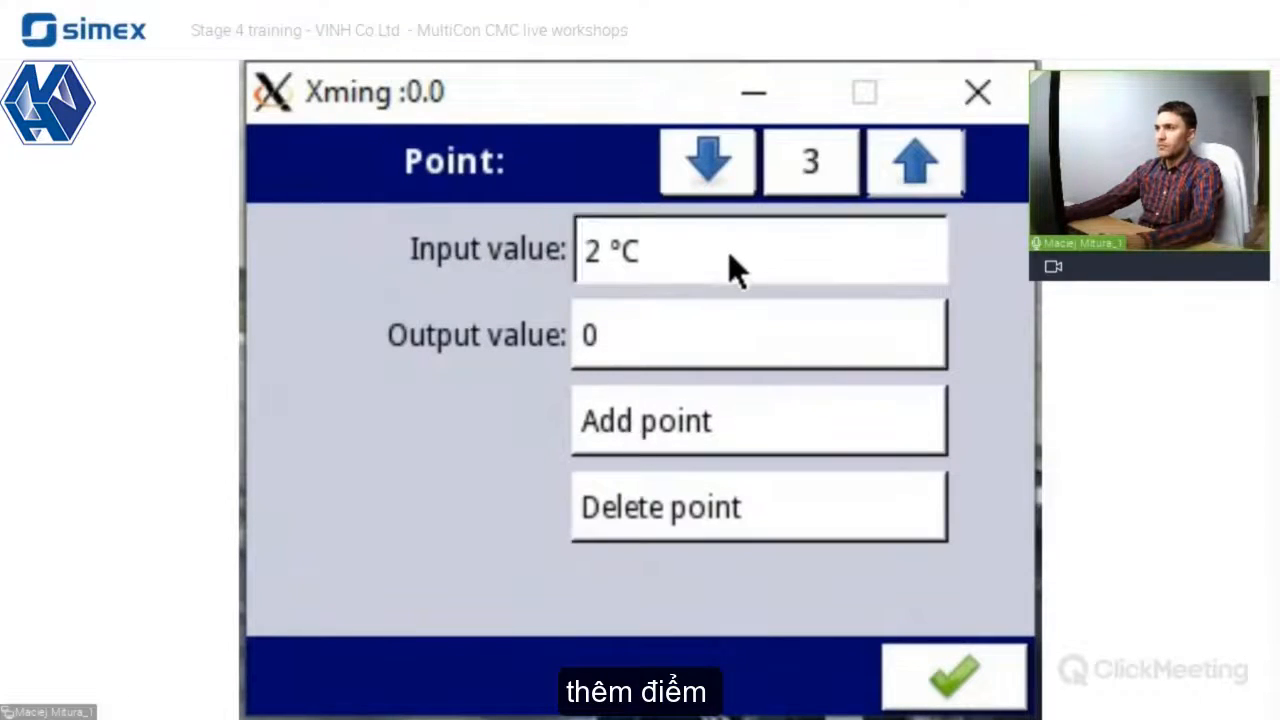
pyautogui.press('BackSpace')
pyautogui.write('10')
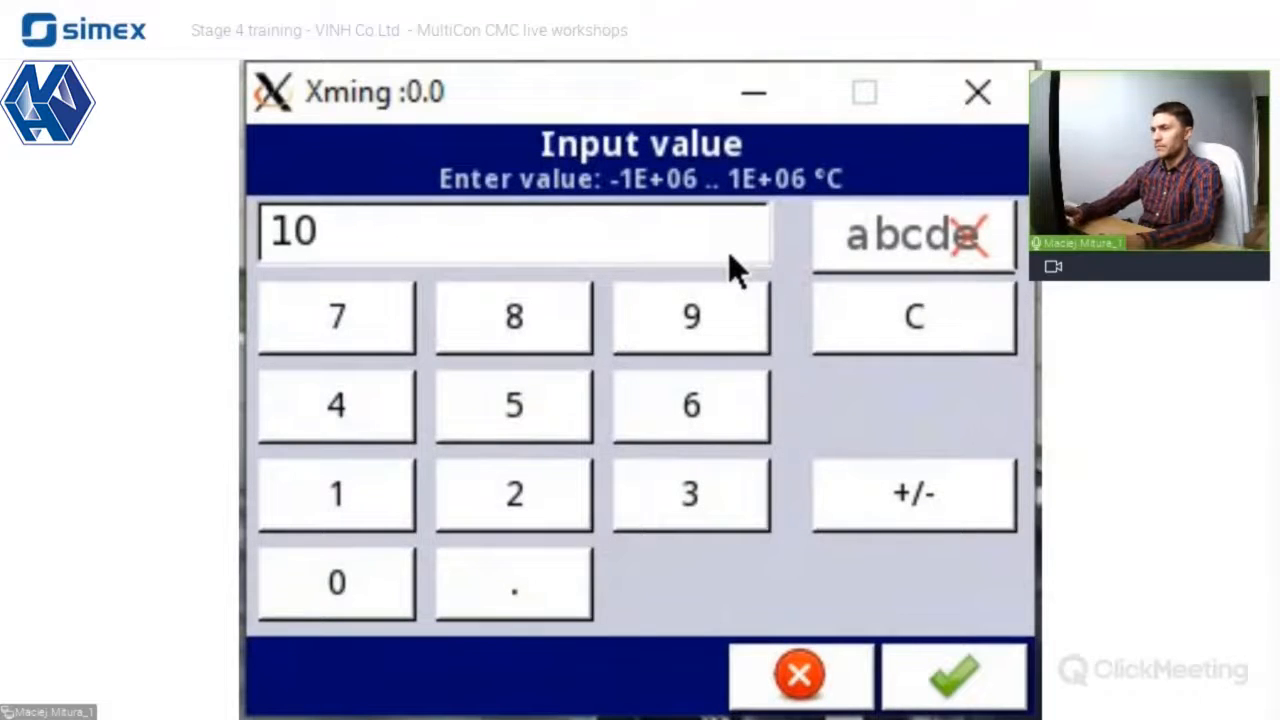
pyautogui.press('Return')
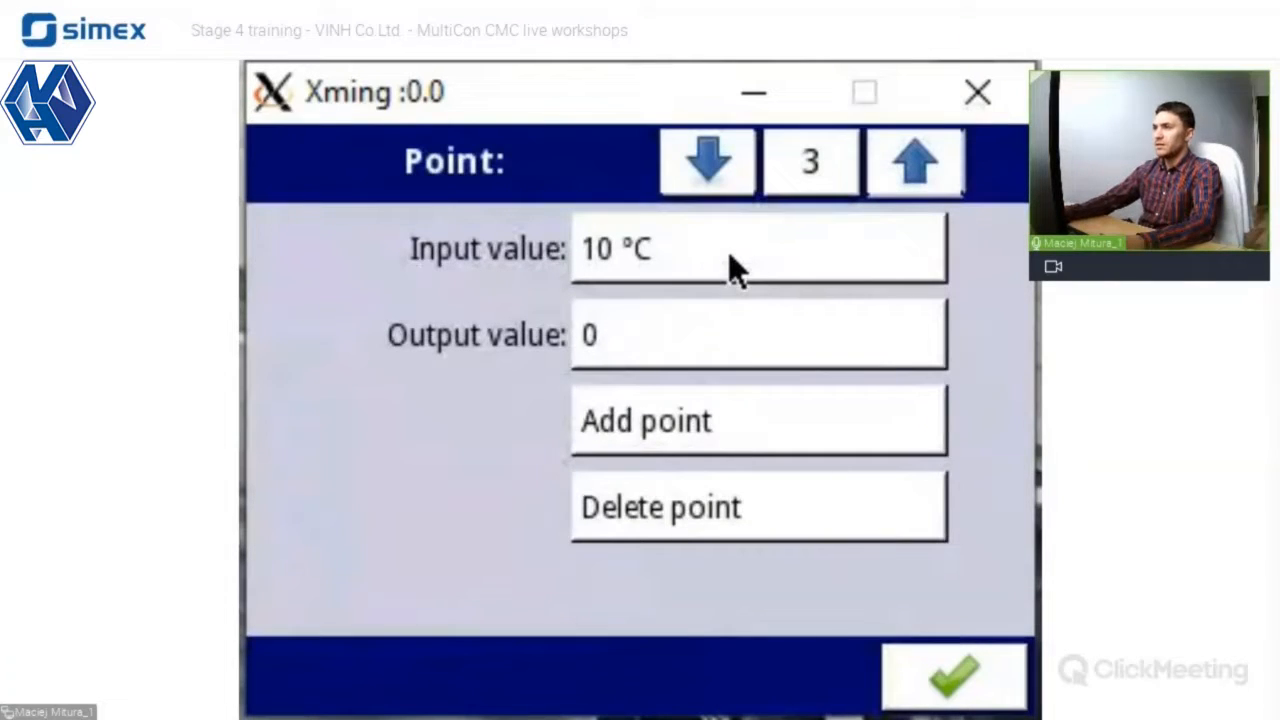
pyautogui.click(624, 345)
pyautogui.write('110')
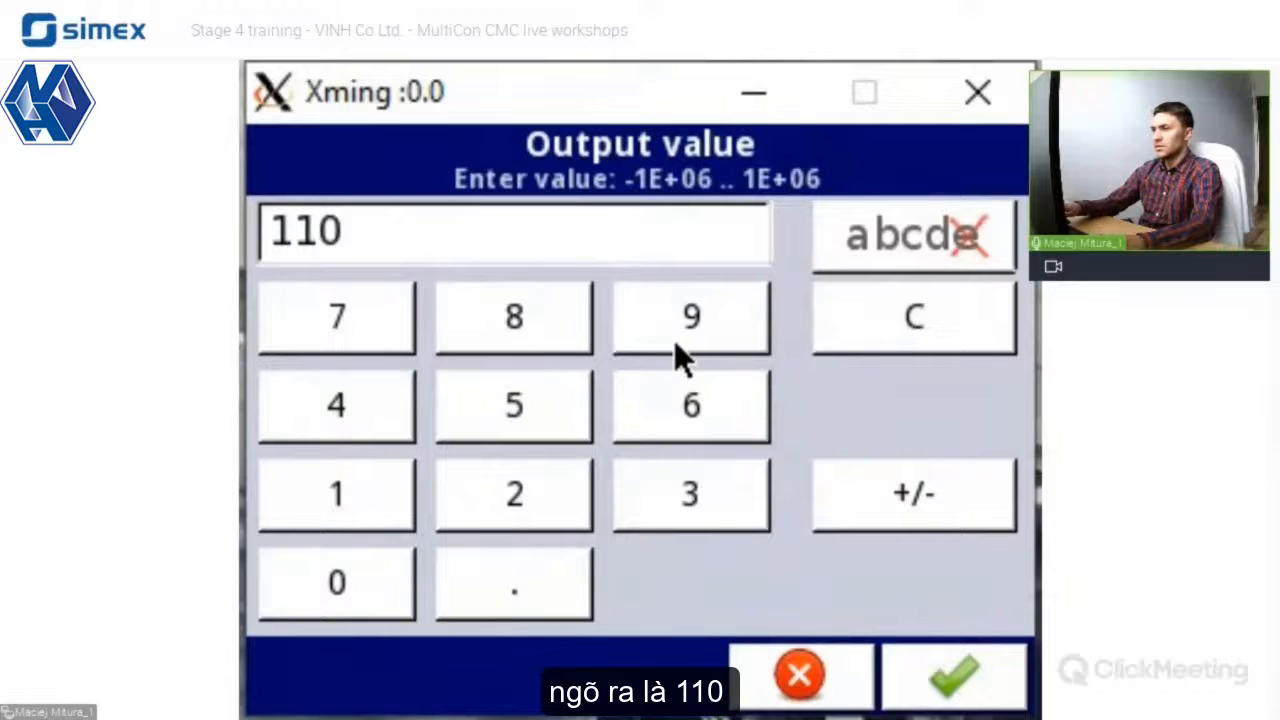
pyautogui.press('Return')
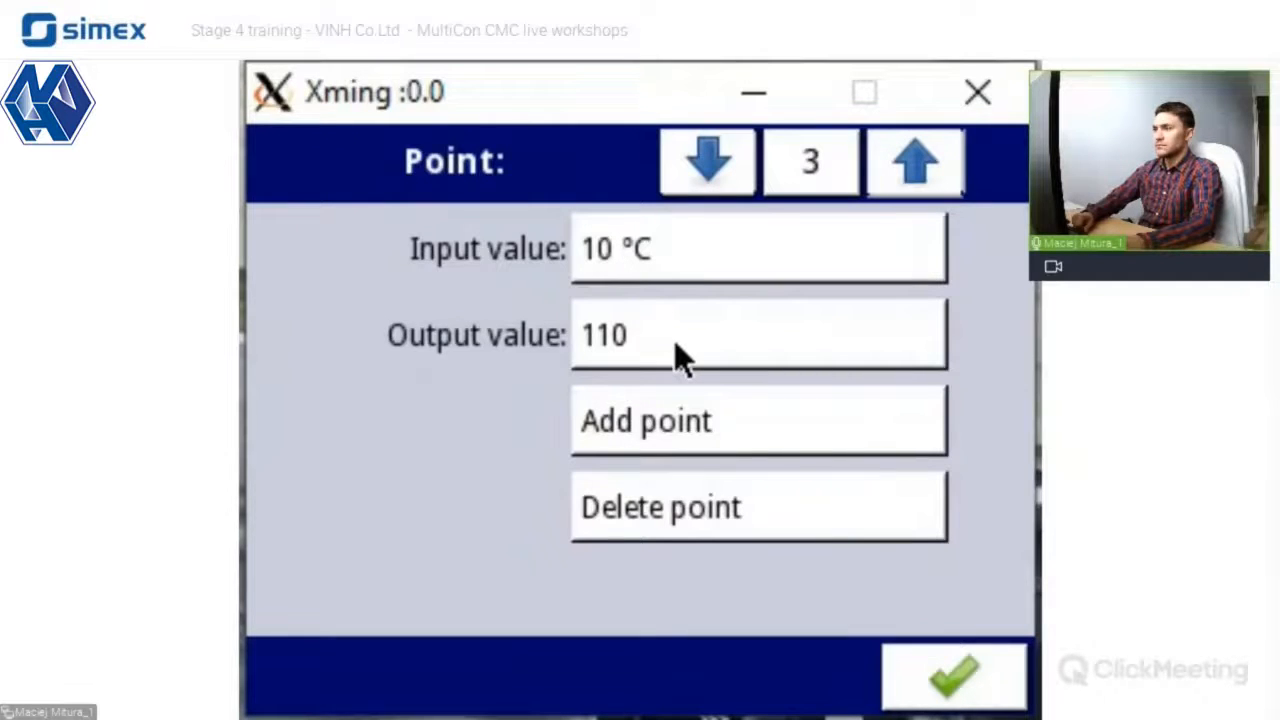
# Step: Add a fourth point to the user scaling characteristic
pyautogui.click(649, 421)
pyautogui.click(701, 251)
pyautogui.write('0')
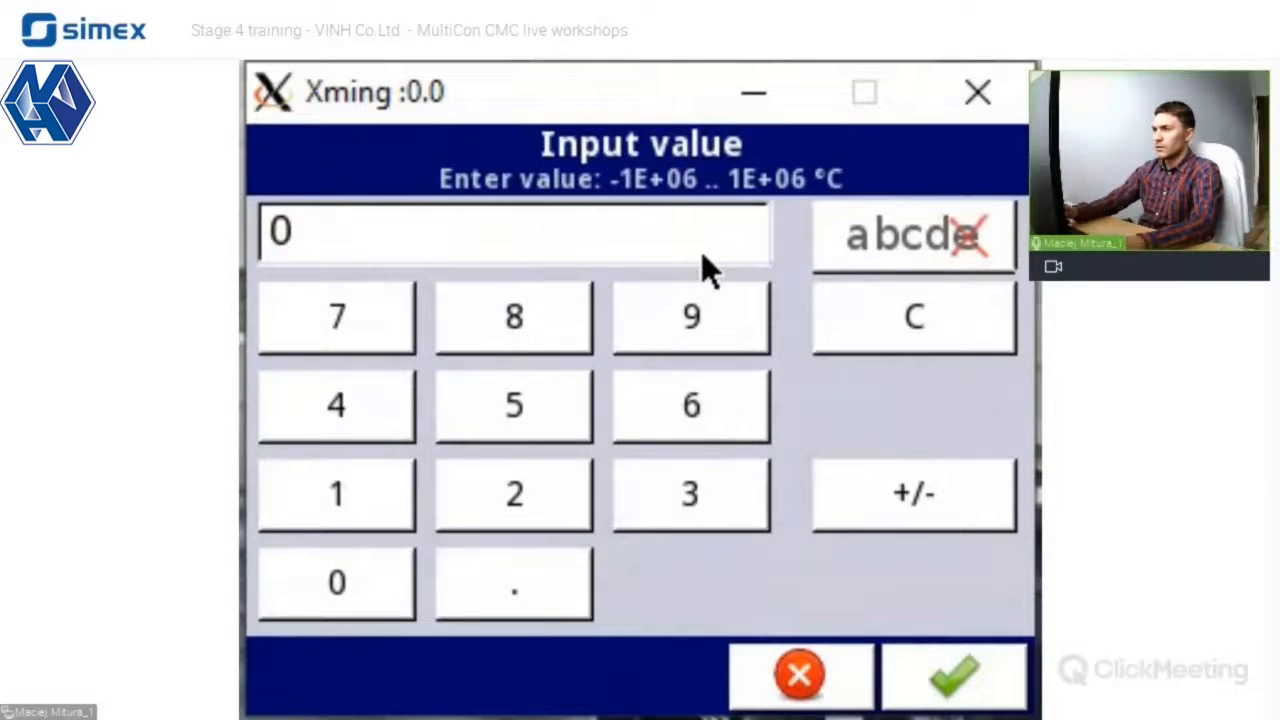
pyautogui.click(851, 686)
pyautogui.click(702, 176)
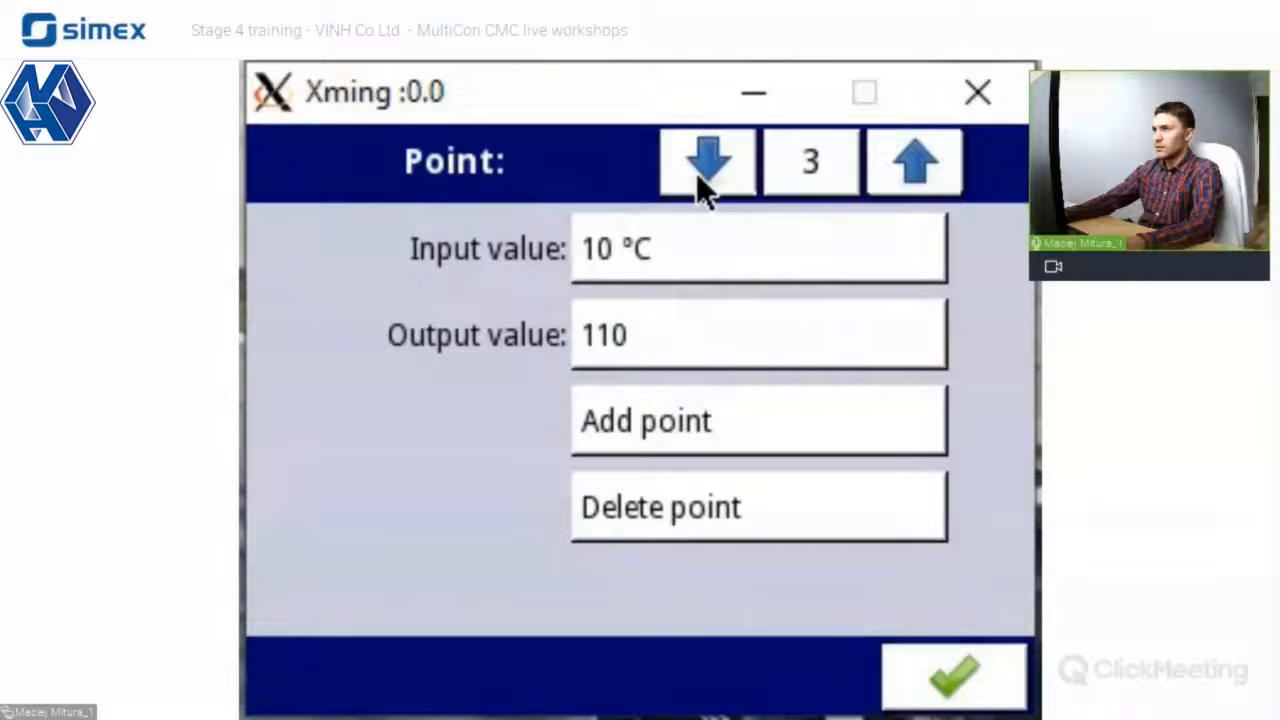
pyautogui.click(915, 162)
# Step: Set scaling point 4 to an input value of 100 °C and an output value of 120
pyautogui.click(777, 241)
pyautogui.write('0')
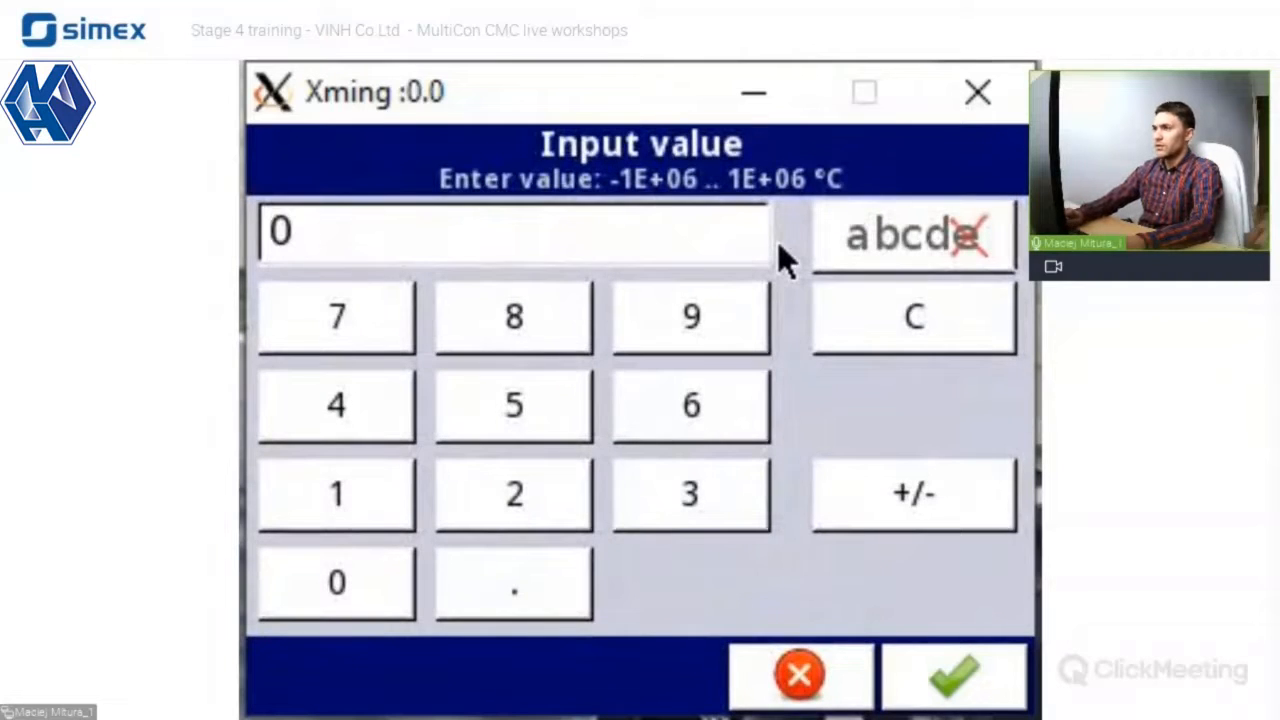
pyautogui.write('100')
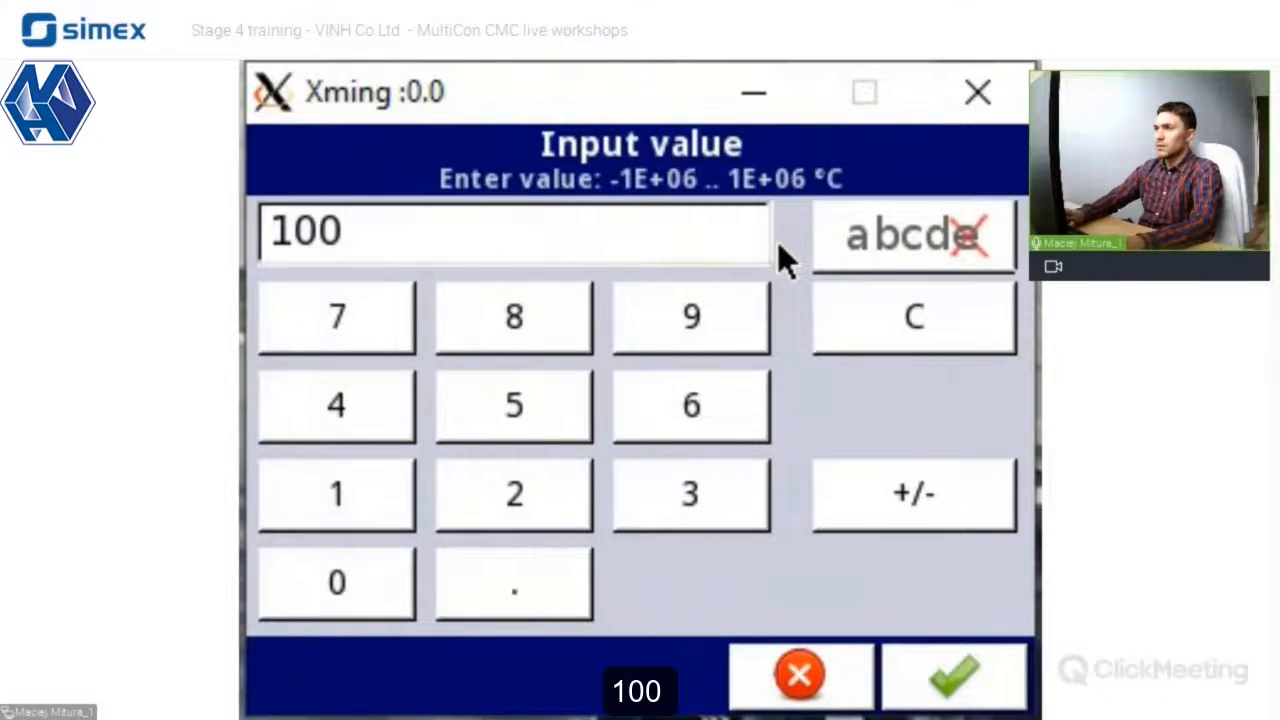
pyautogui.press('Return')
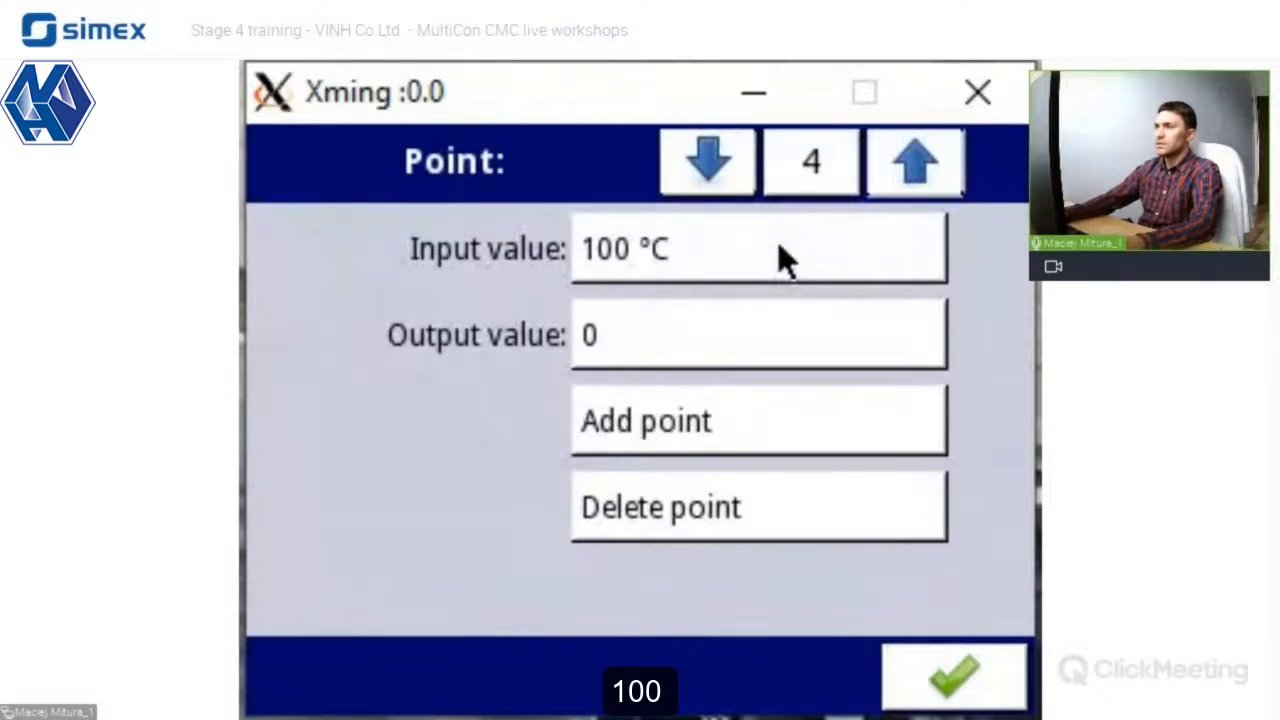
pyautogui.click(689, 334)
pyautogui.write('120')
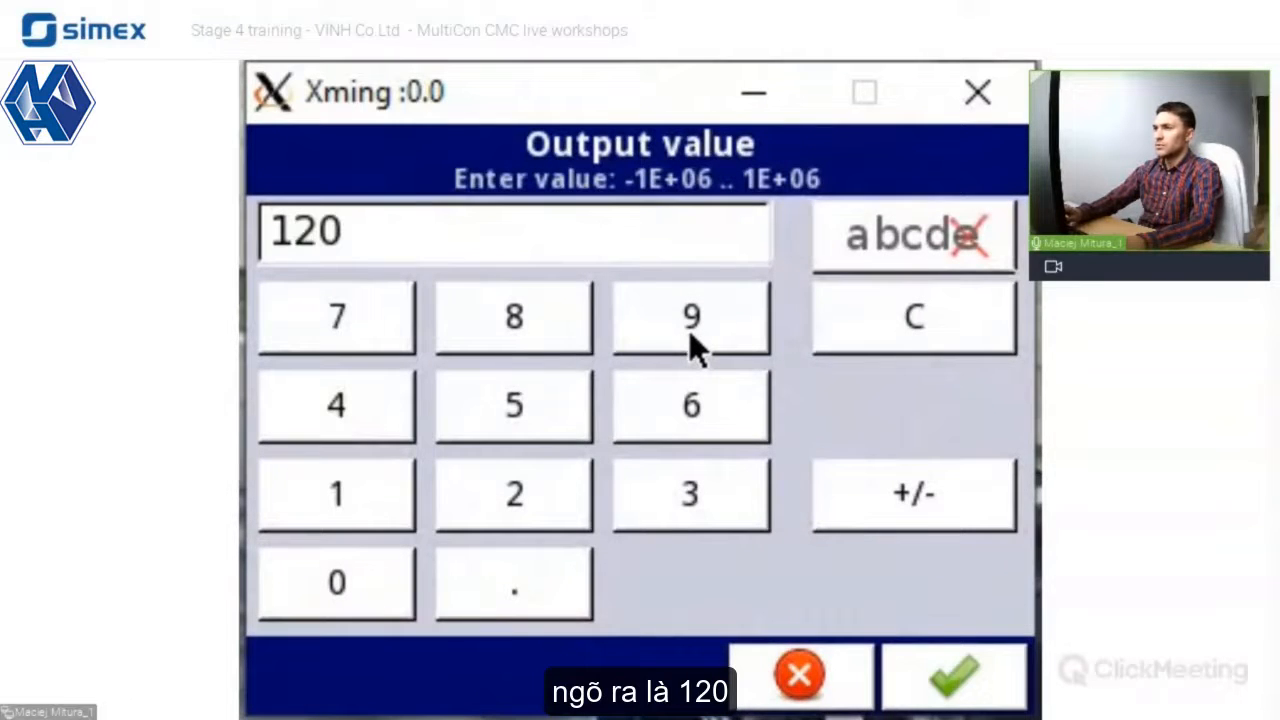
pyautogui.press('Return')
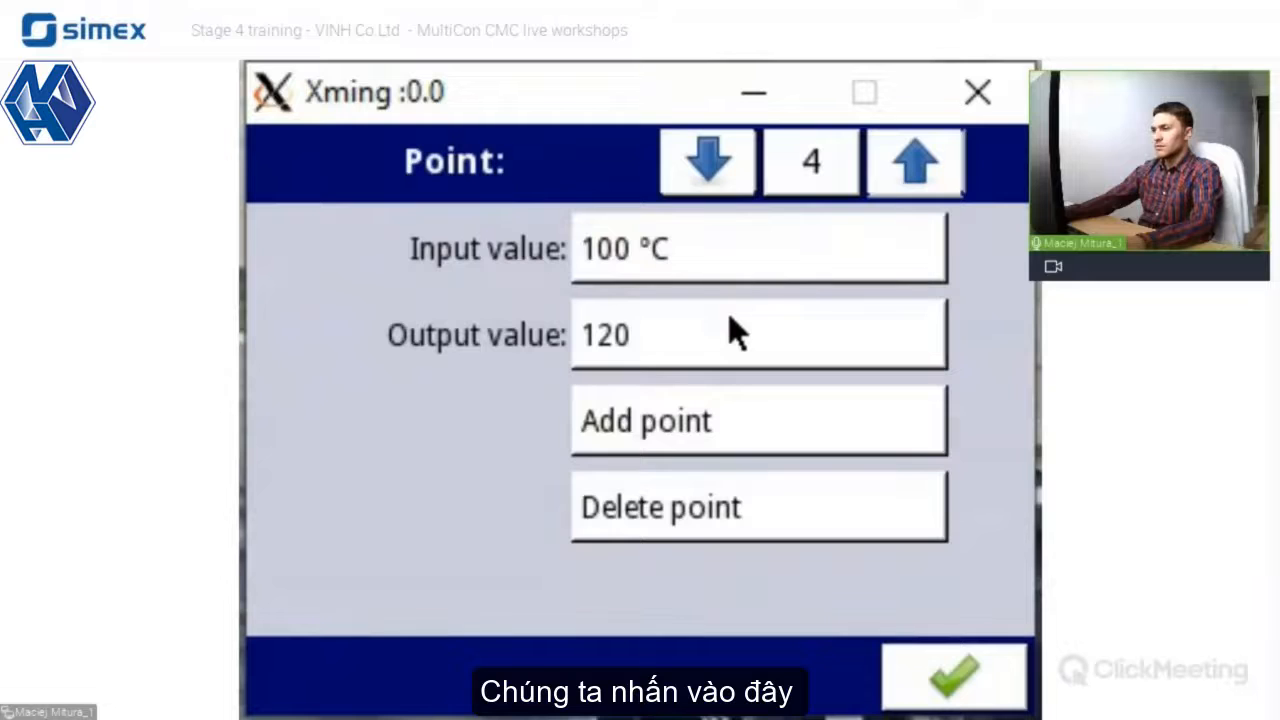
# Step: Review the list of the four scaling points and return to the scaling configuration of the user characteristic
pyautogui.click(827, 165)
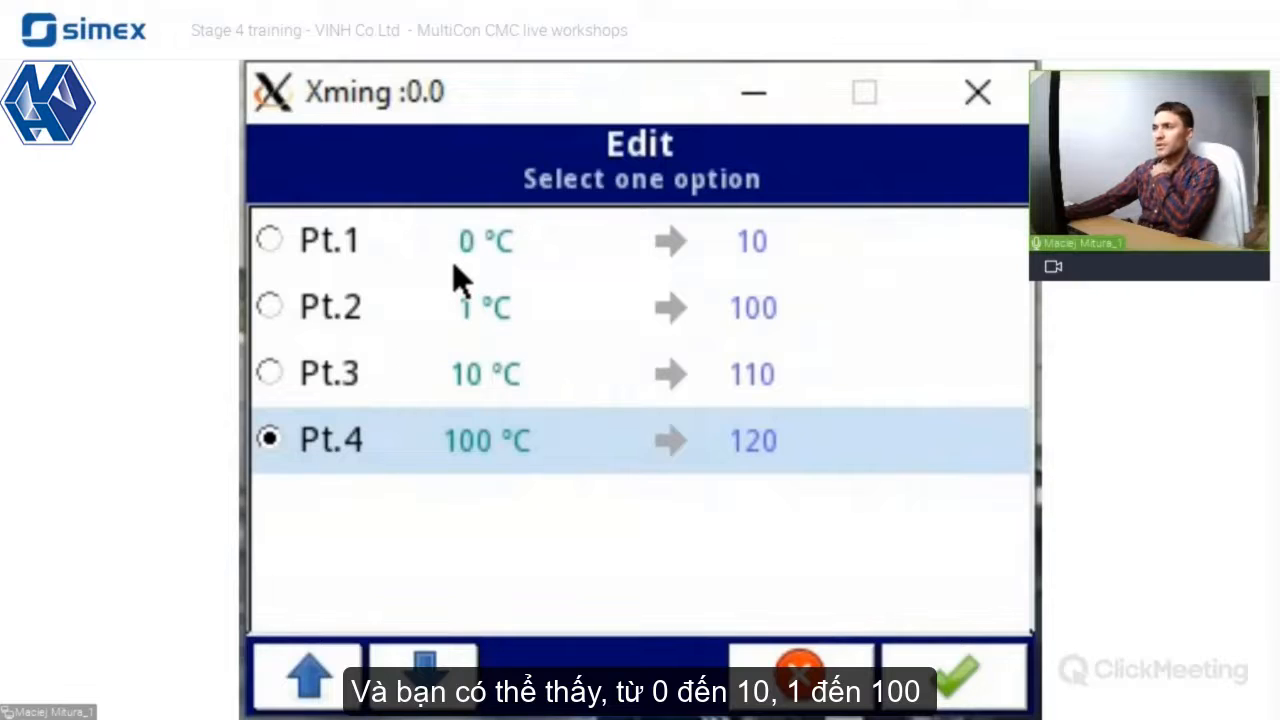
pyautogui.click(478, 252)
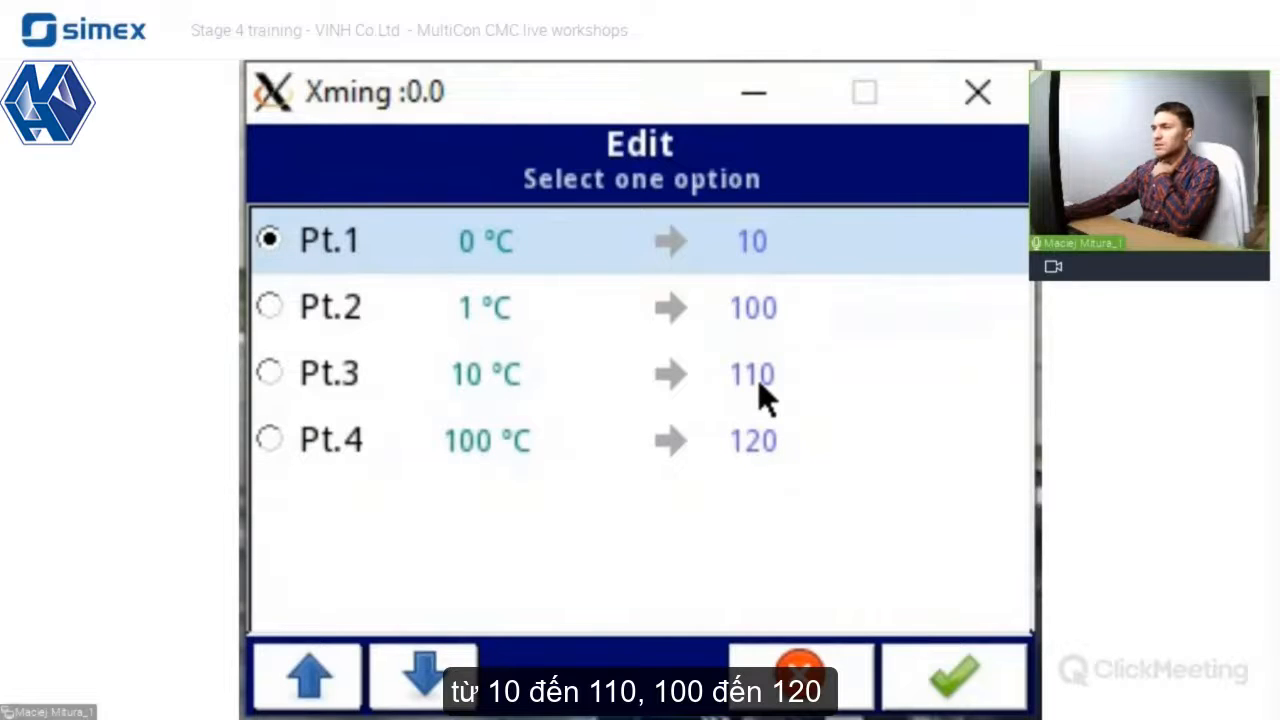
pyautogui.click(495, 445)
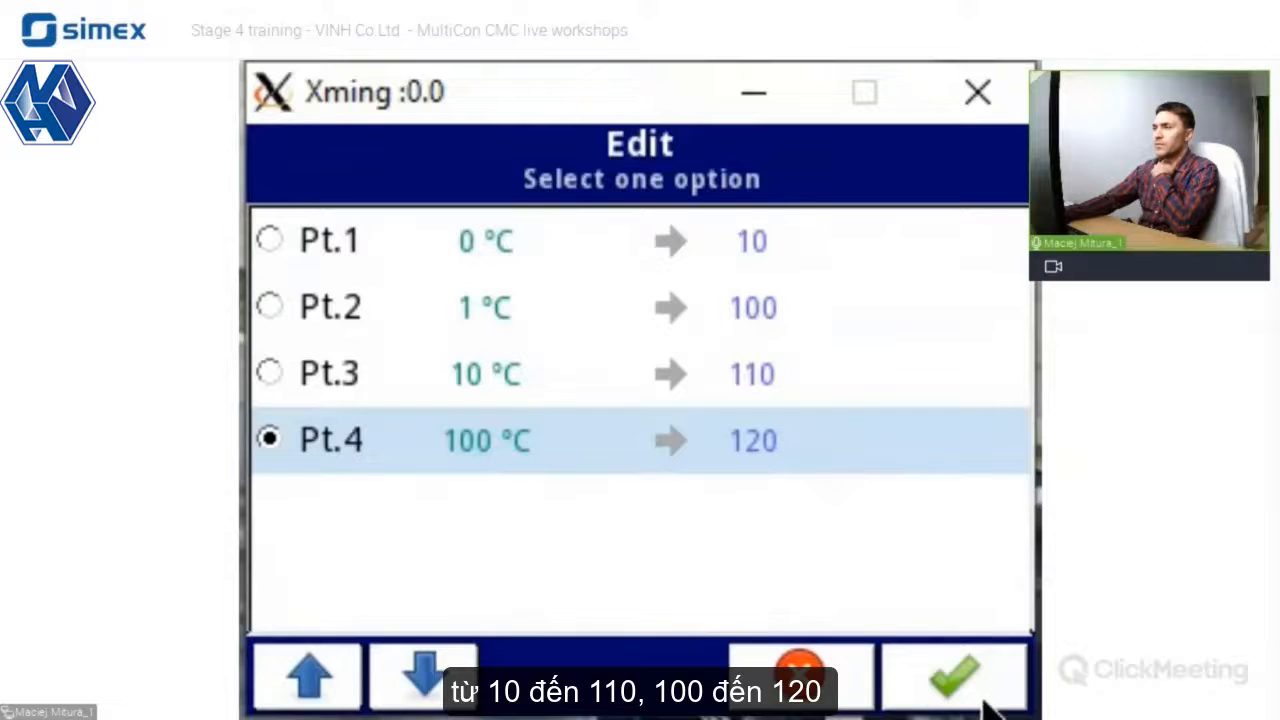
pyautogui.click(960, 680)
pyautogui.click(960, 680)
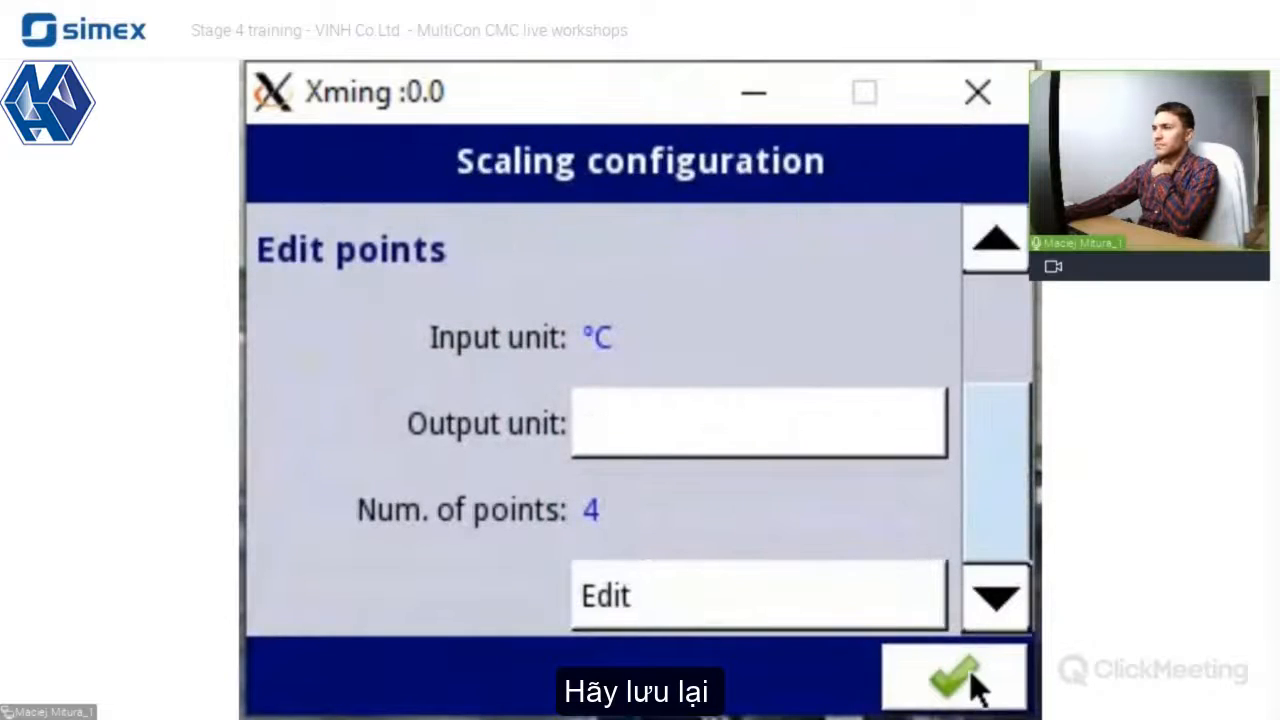
# Step: Close the scaling and channel settings and save the configuration changes
pyautogui.click(969, 670)
pyautogui.click(955, 675)
pyautogui.click(937, 165)
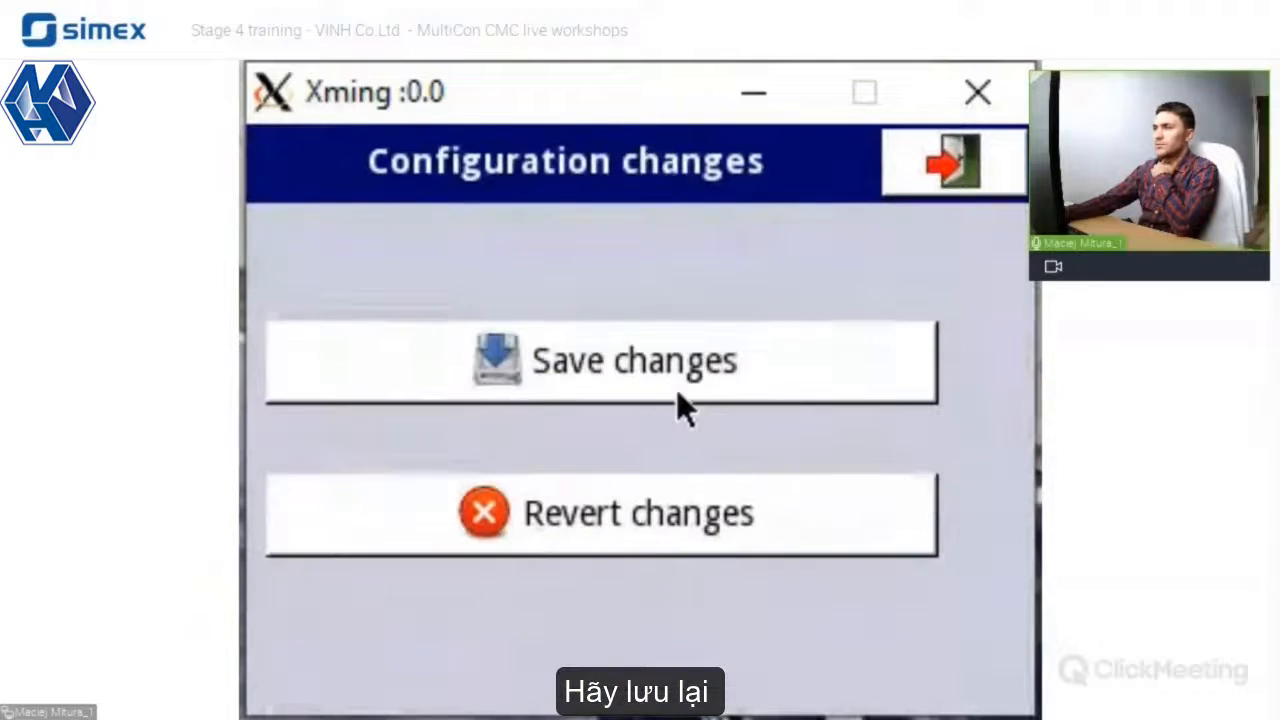
pyautogui.click(667, 385)
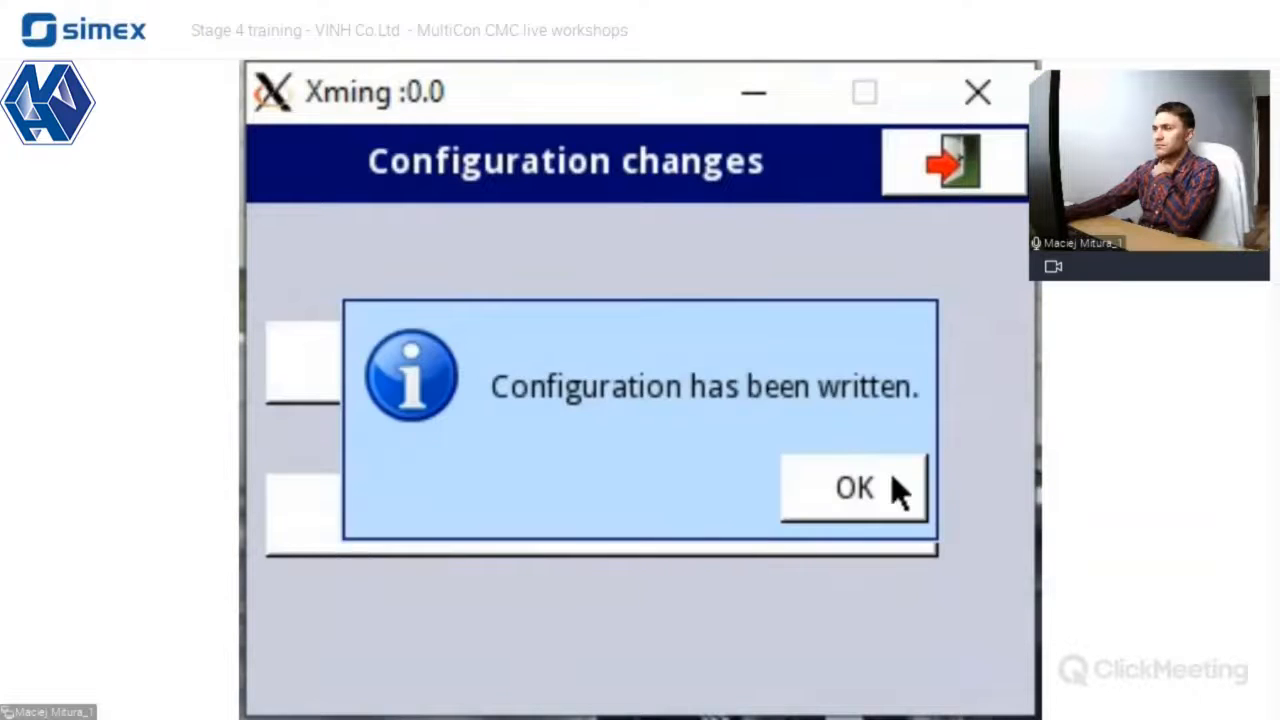
pyautogui.click(891, 477)
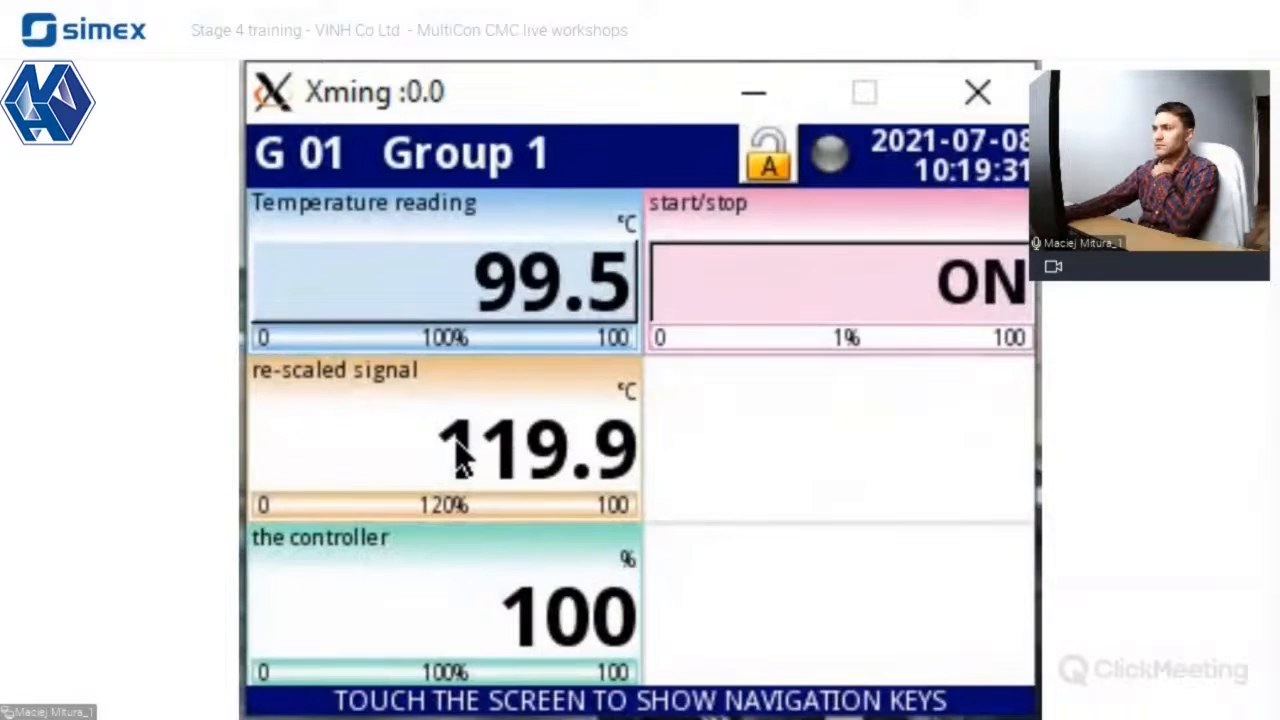
# Step: Look through the settings of the re-scaled signal channel and return to the Group 1 measurement view
pyautogui.click(460, 460)
pyautogui.scroll(-3, 790, 490)
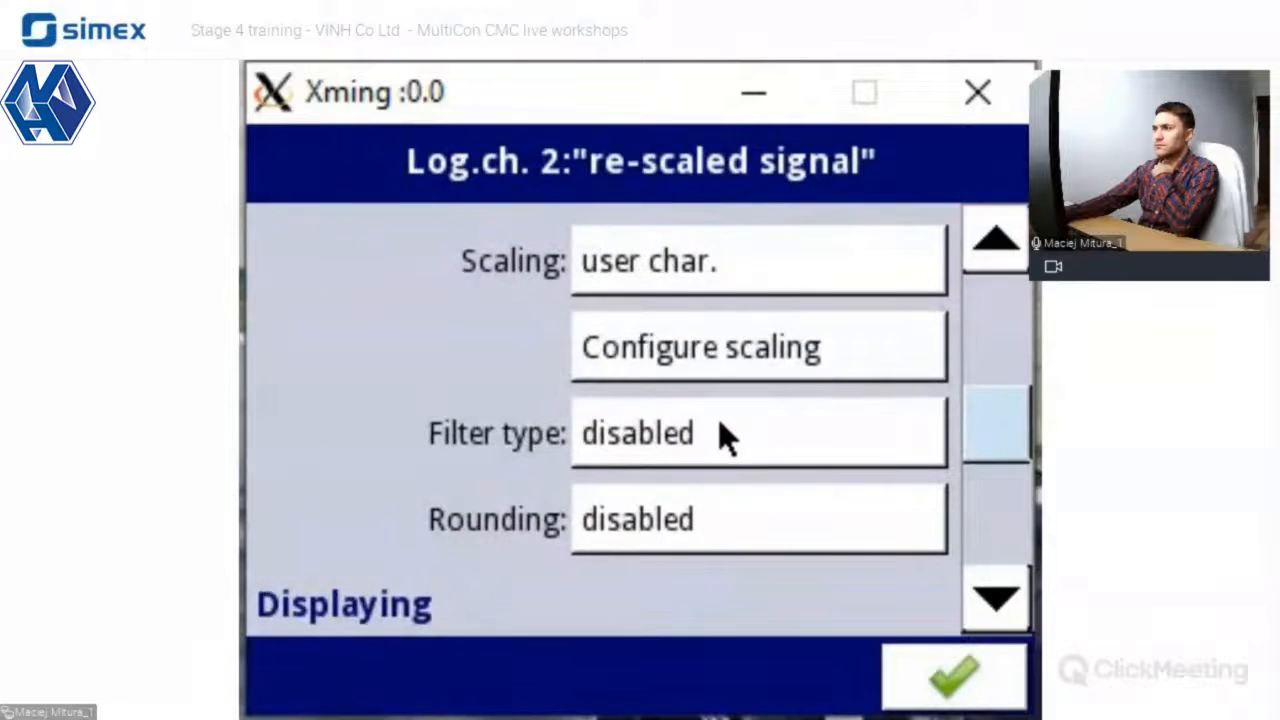
pyautogui.scroll(-3, 718, 419)
pyautogui.scroll(3, 676, 409)
pyautogui.click(956, 677)
# Step: Test the re-scaled signal by setting the Temperature reading first to 1 °C and after that to 0 °C
pyautogui.click(526, 306)
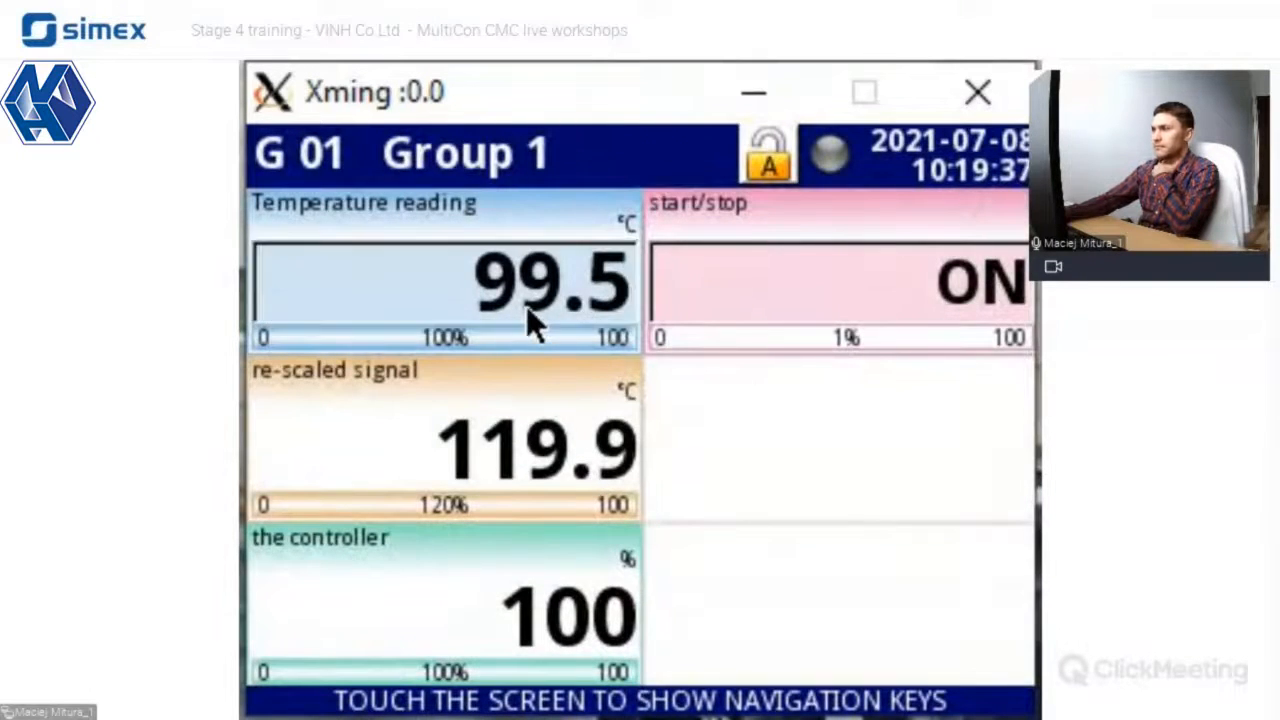
pyautogui.write('1')
pyautogui.press('Return')
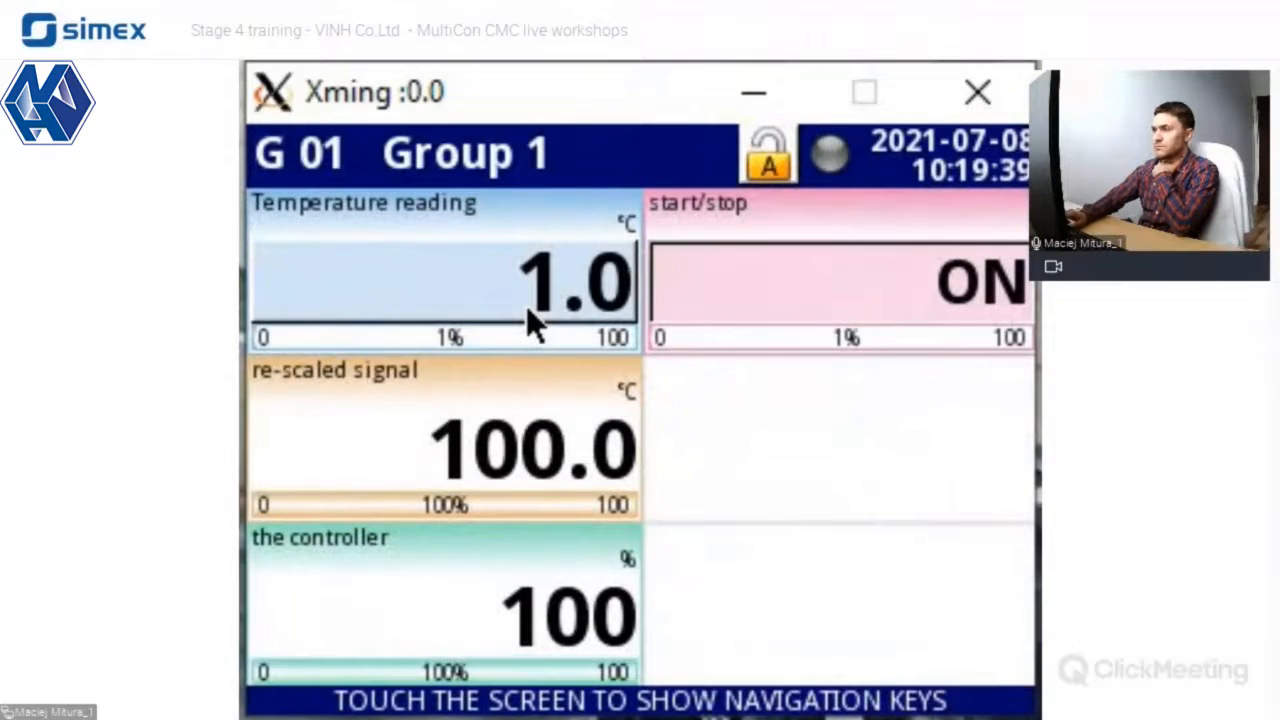
pyautogui.click(526, 306)
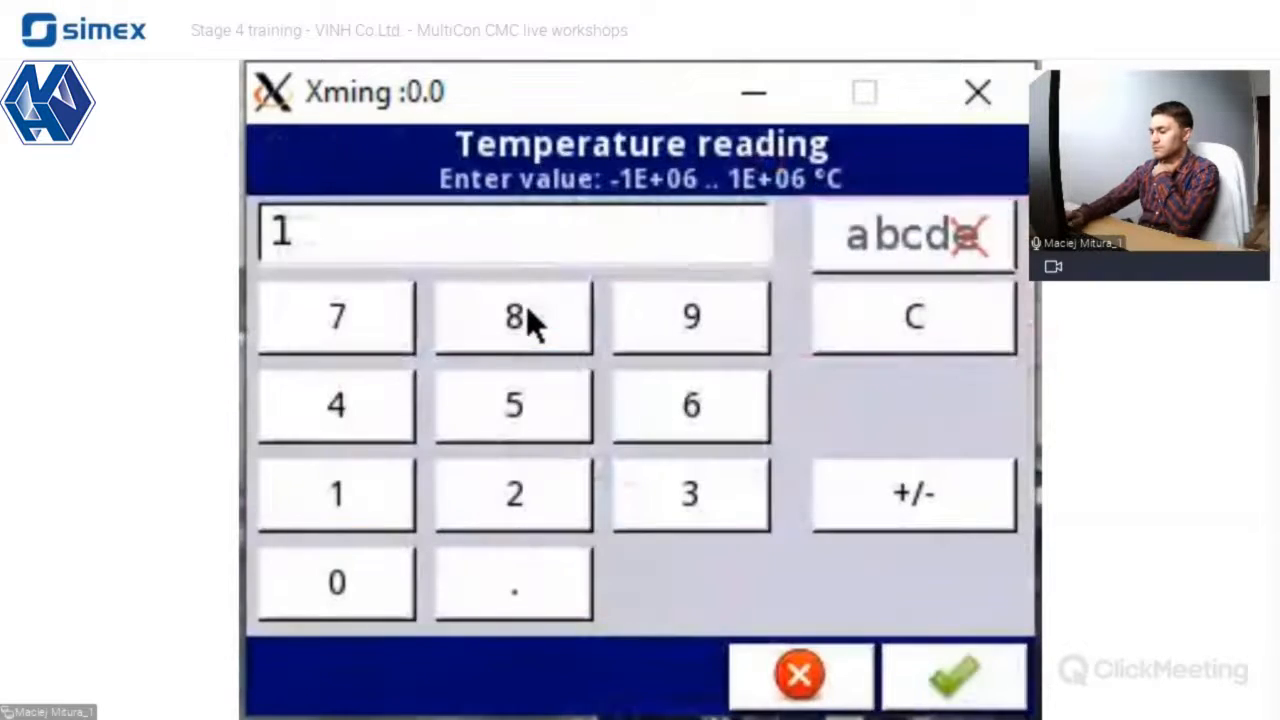
pyautogui.write('0')
pyautogui.press('Return')
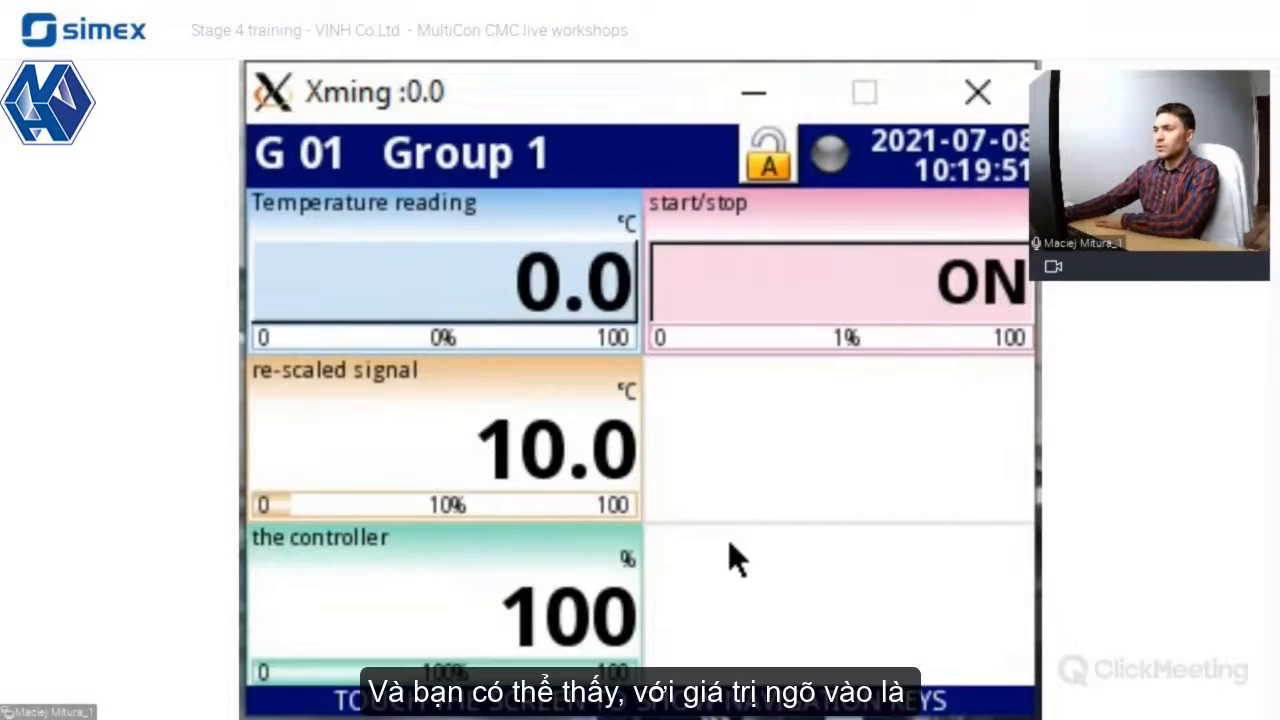
# Step: Set the Temperature reading to 0.5 °C to test the scaling between the first two points
pyautogui.click(500, 302)
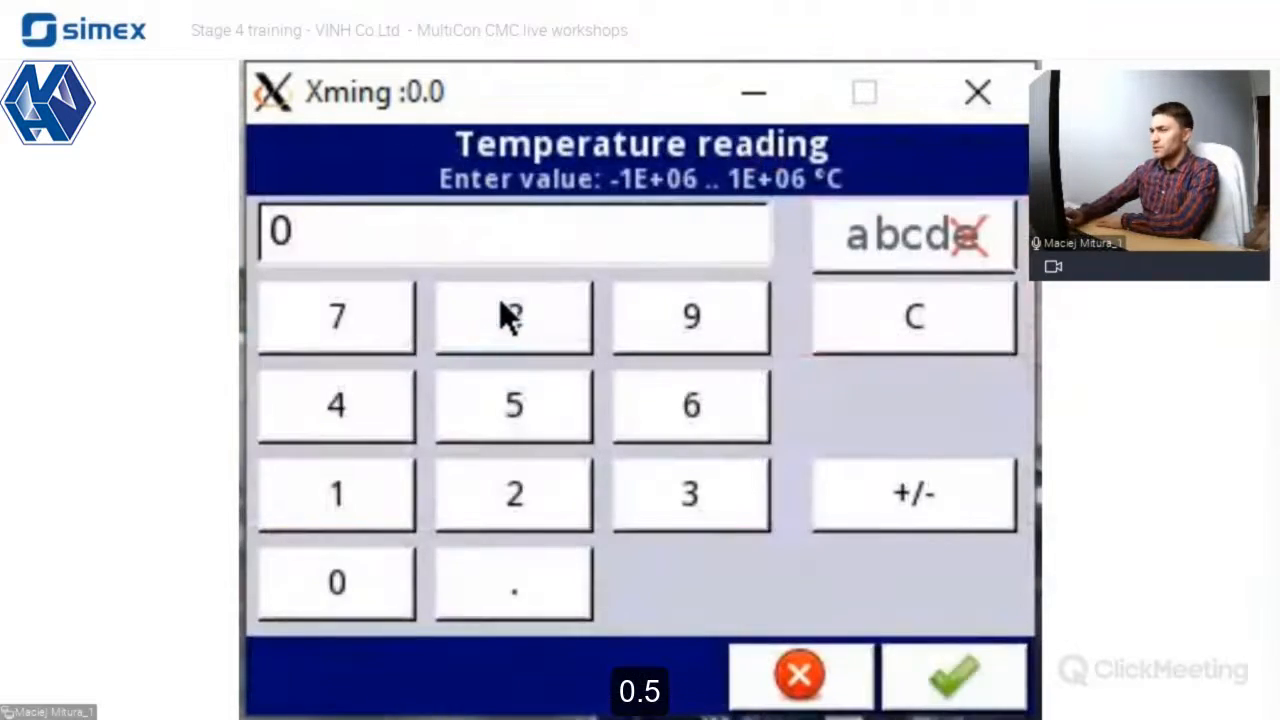
pyautogui.write('.5')
pyautogui.press('Return')
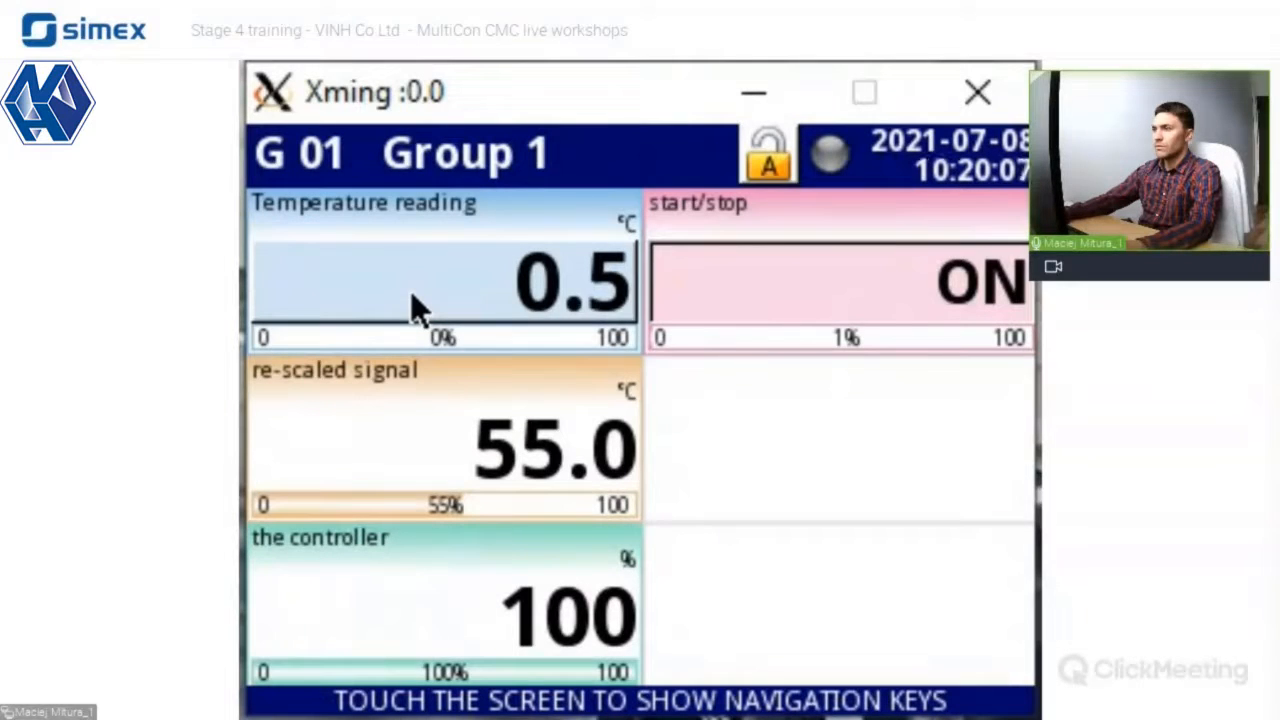
# Step: Open the settings of logical channel 2 in the device configuration
pyautogui.click(684, 706)
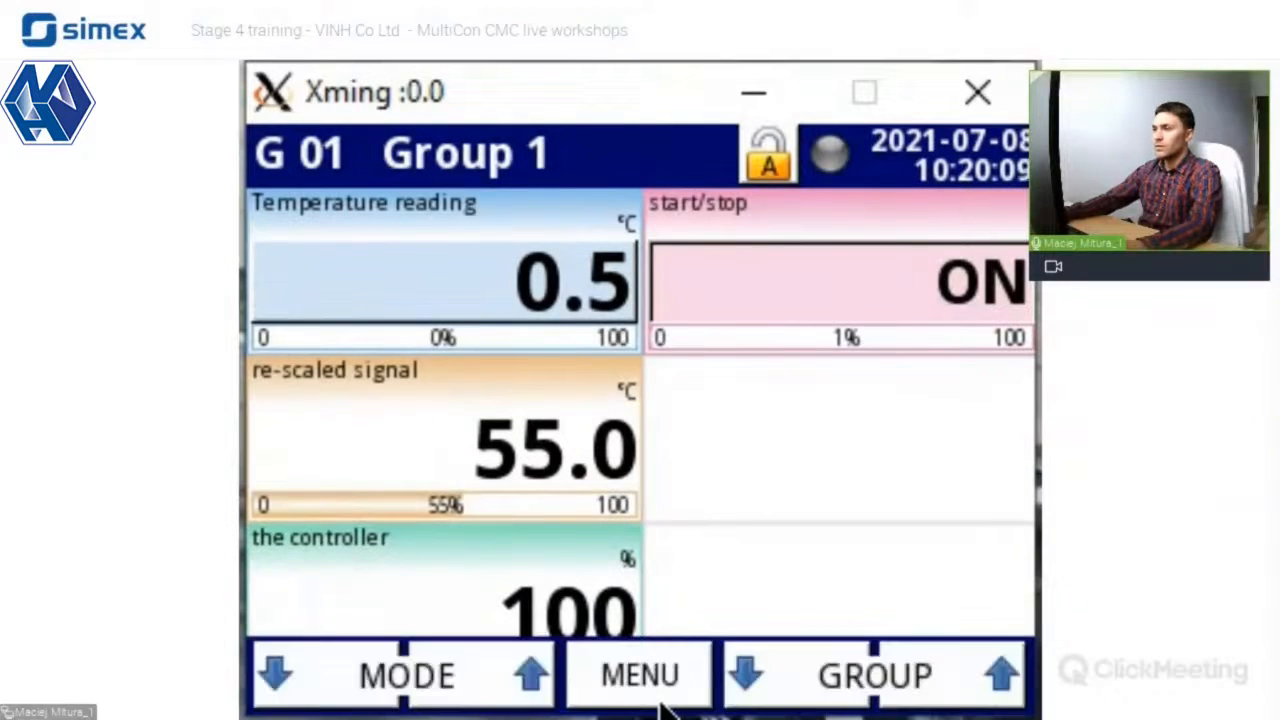
pyautogui.click(620, 690)
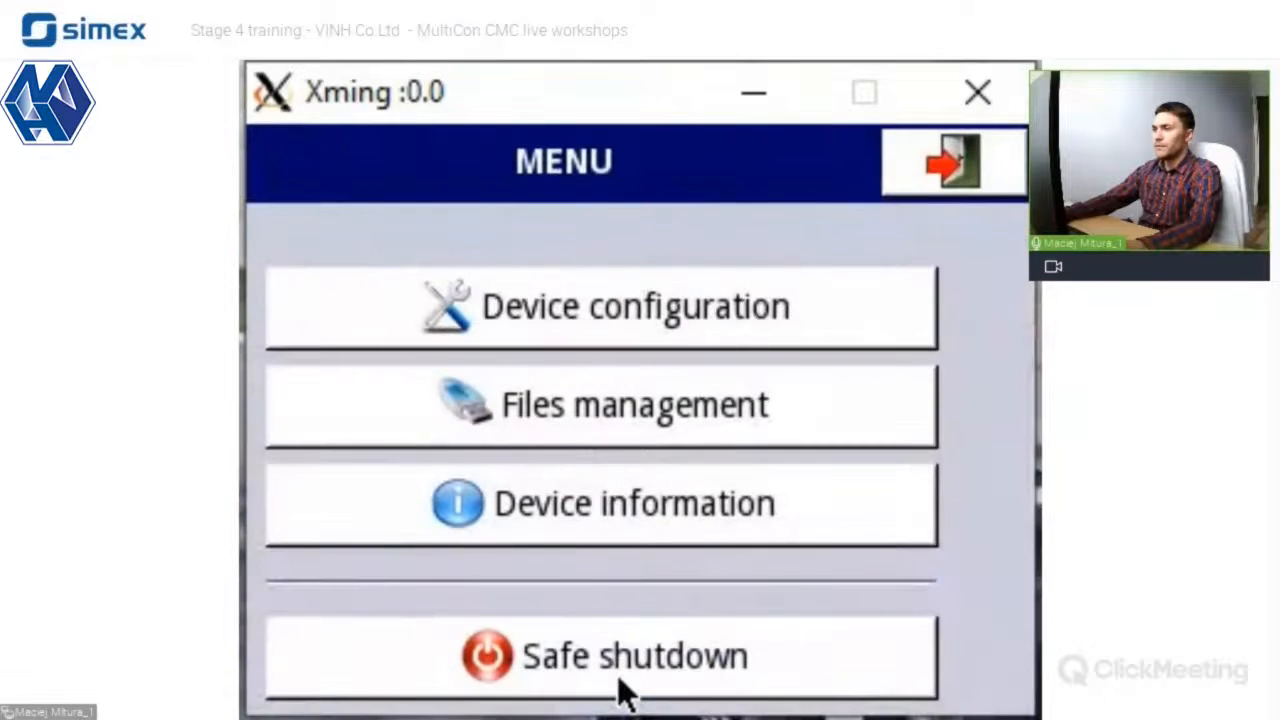
pyautogui.click(582, 435)
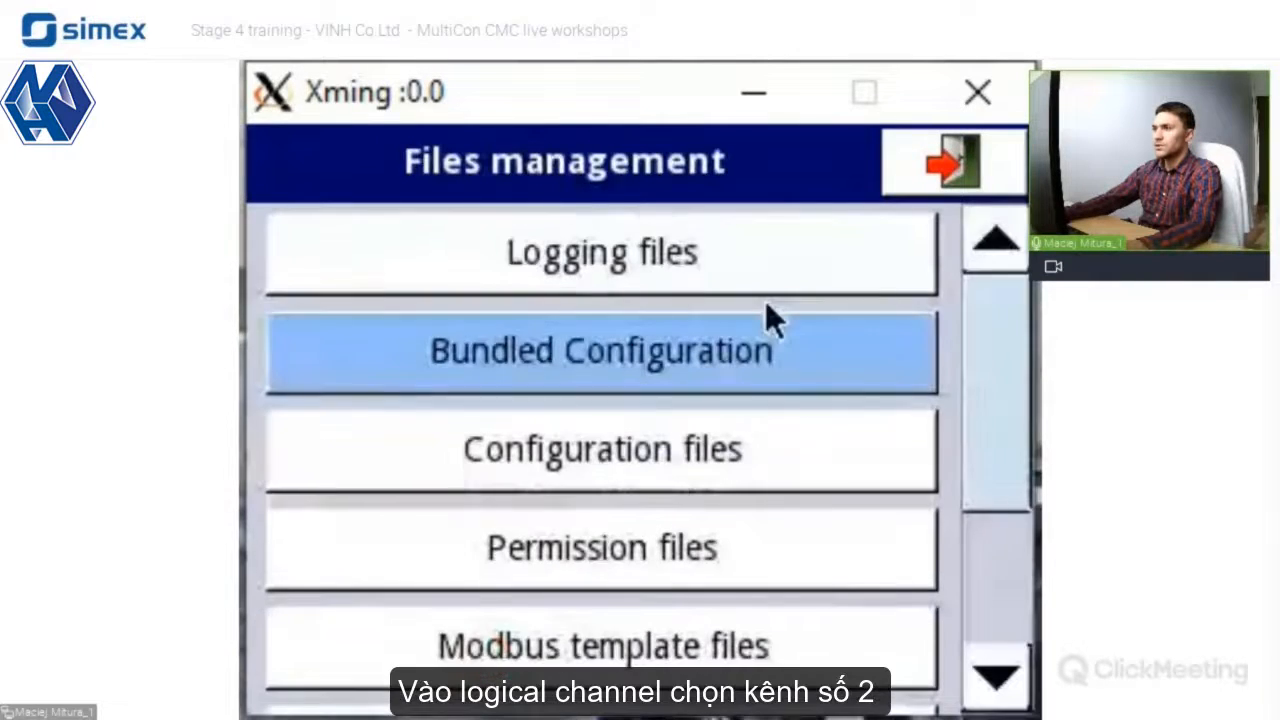
pyautogui.click(935, 170)
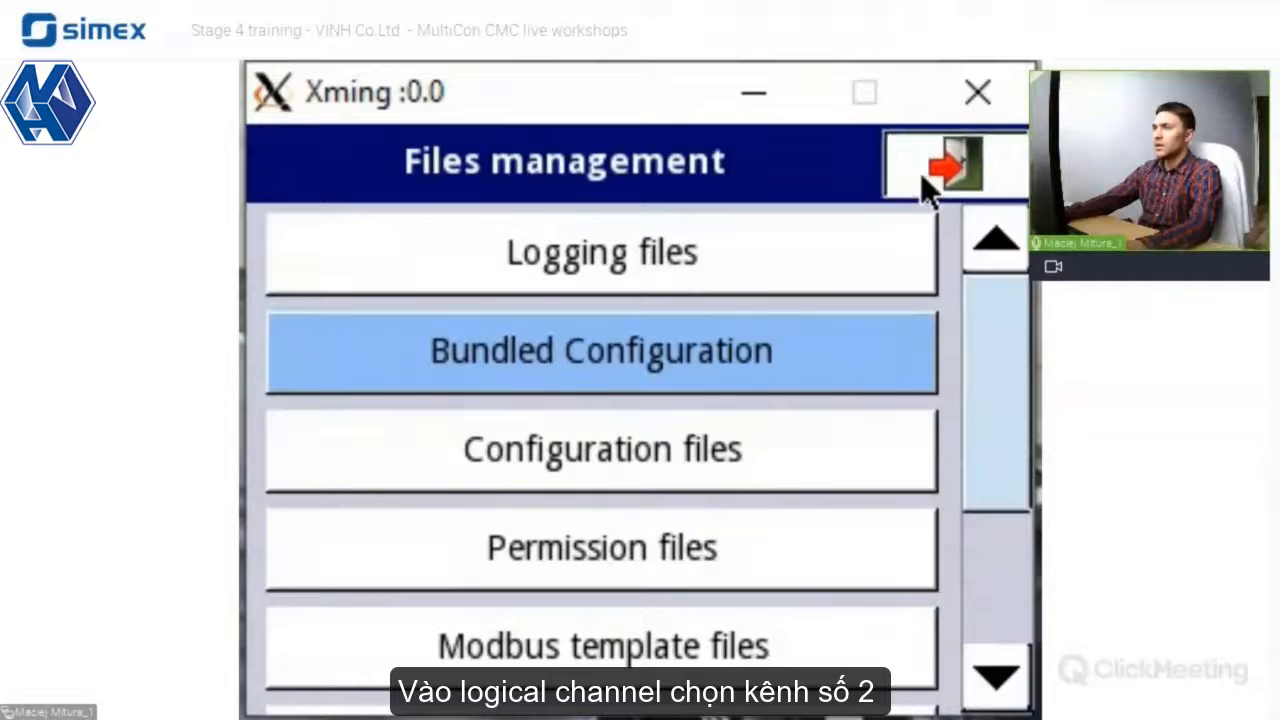
pyautogui.click(866, 329)
pyautogui.click(925, 170)
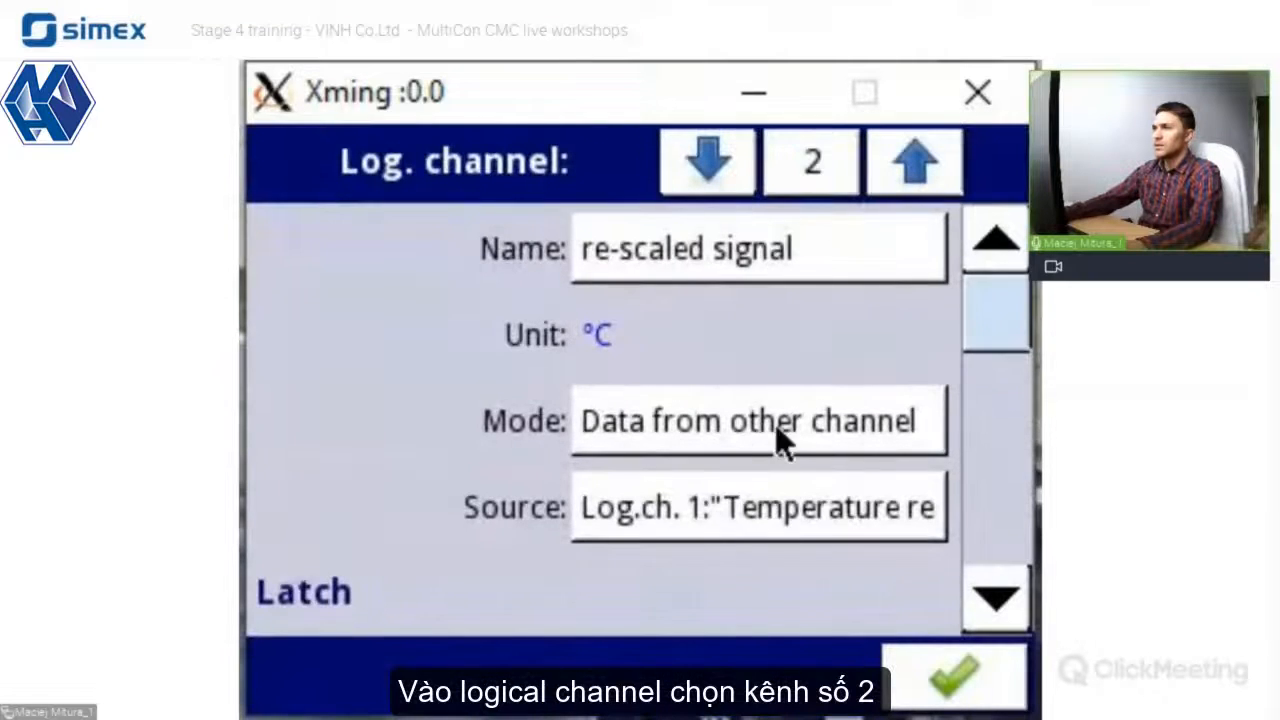
# Step: Open the scaling configuration of the re-scaled signal channel and review the list of its user characteristic points
pyautogui.moveTo(1000, 329); pyautogui.dragTo(1006, 397)
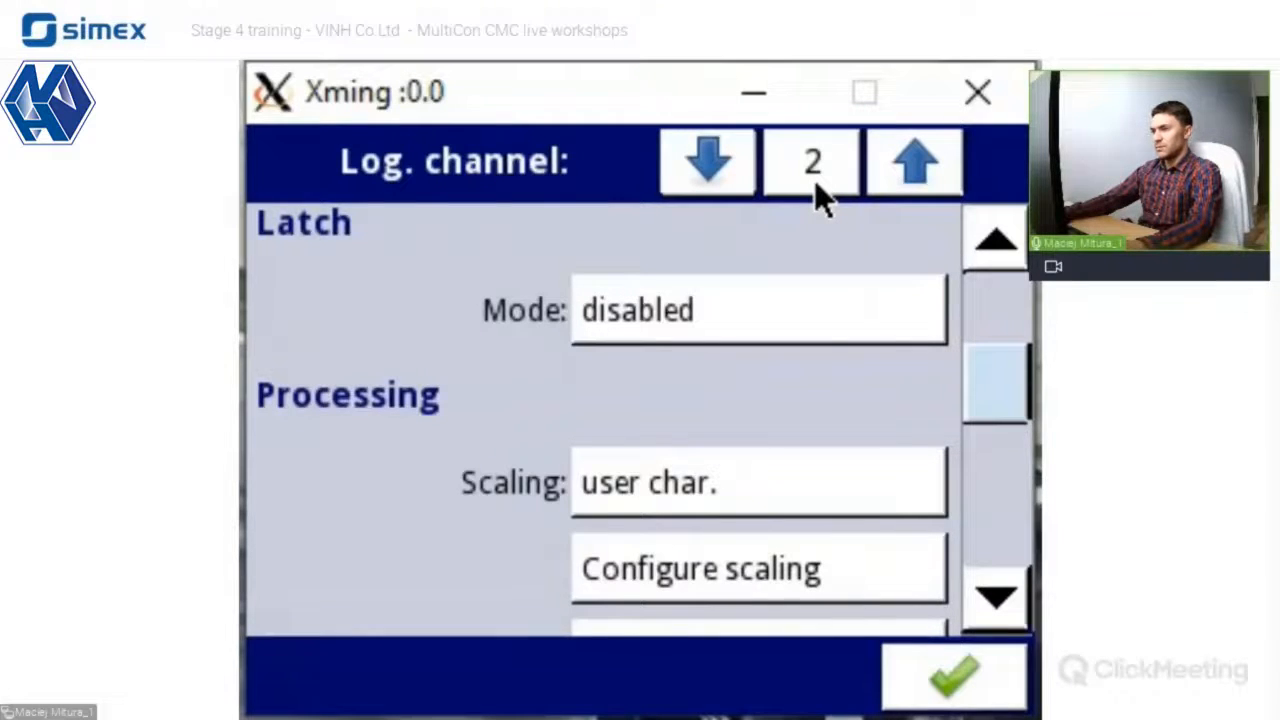
pyautogui.click(632, 579)
pyautogui.scroll(-3, 1011, 456)
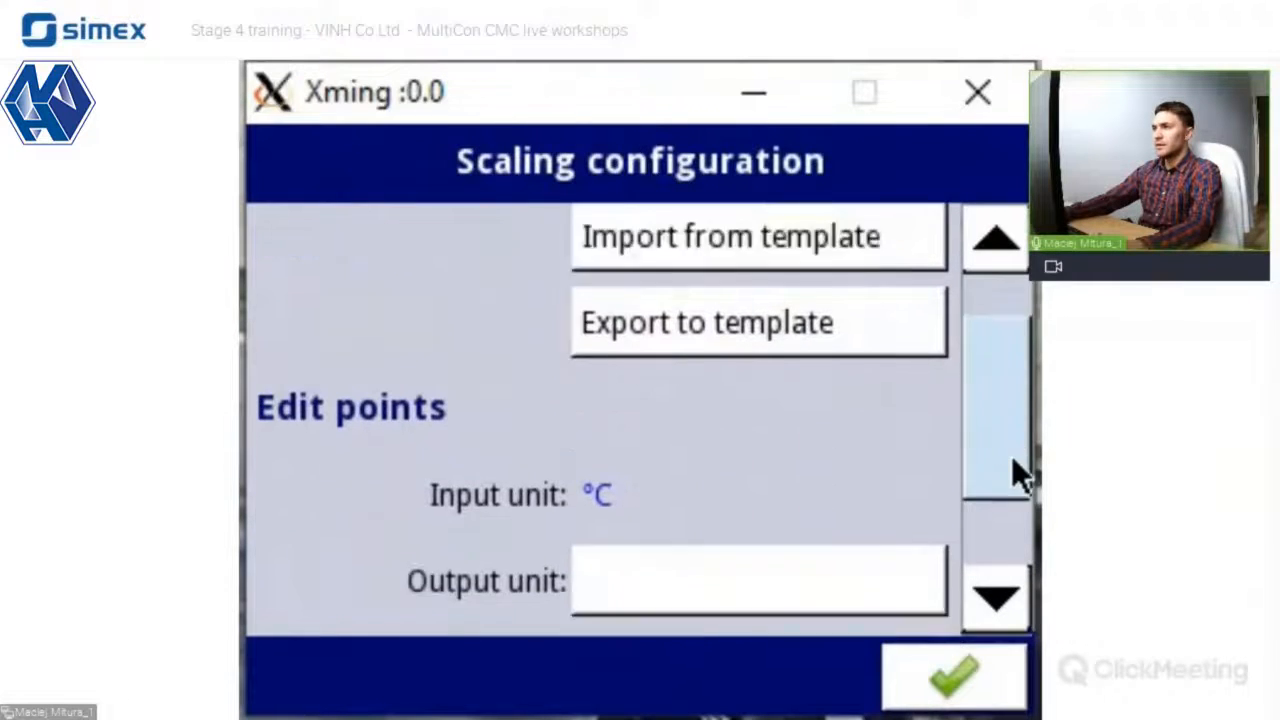
pyautogui.click(622, 623)
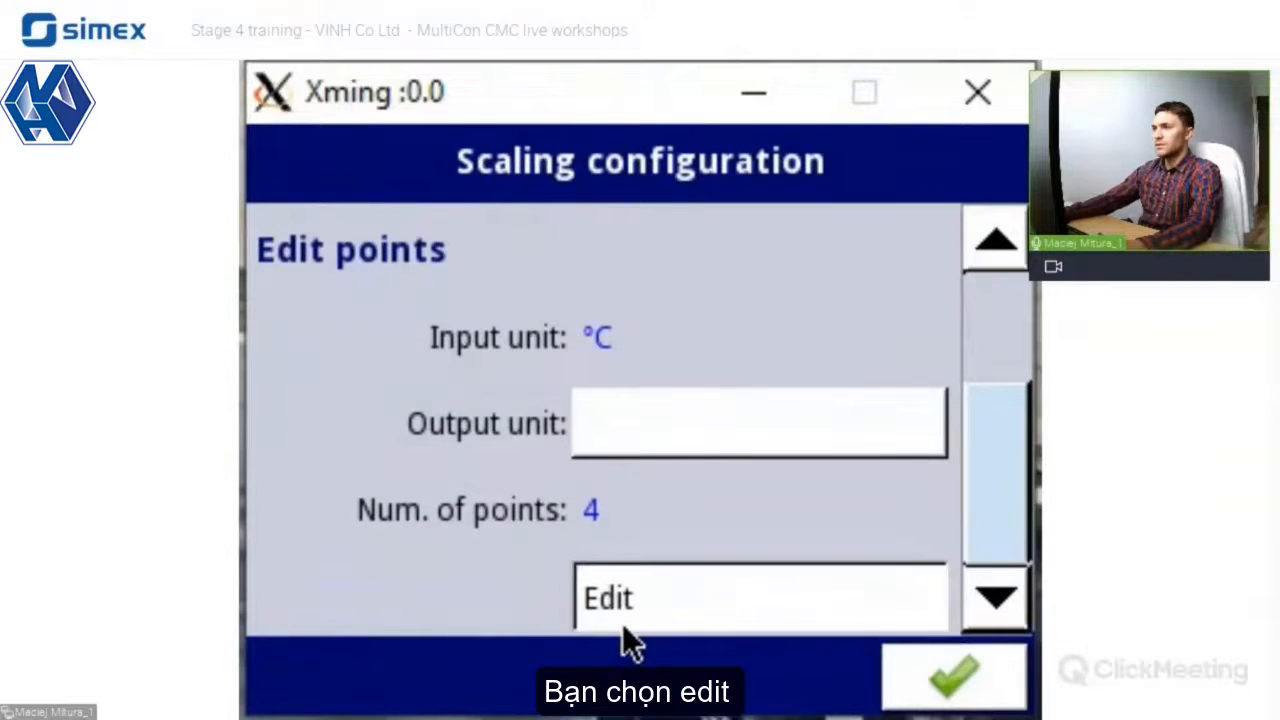
pyautogui.click(810, 152)
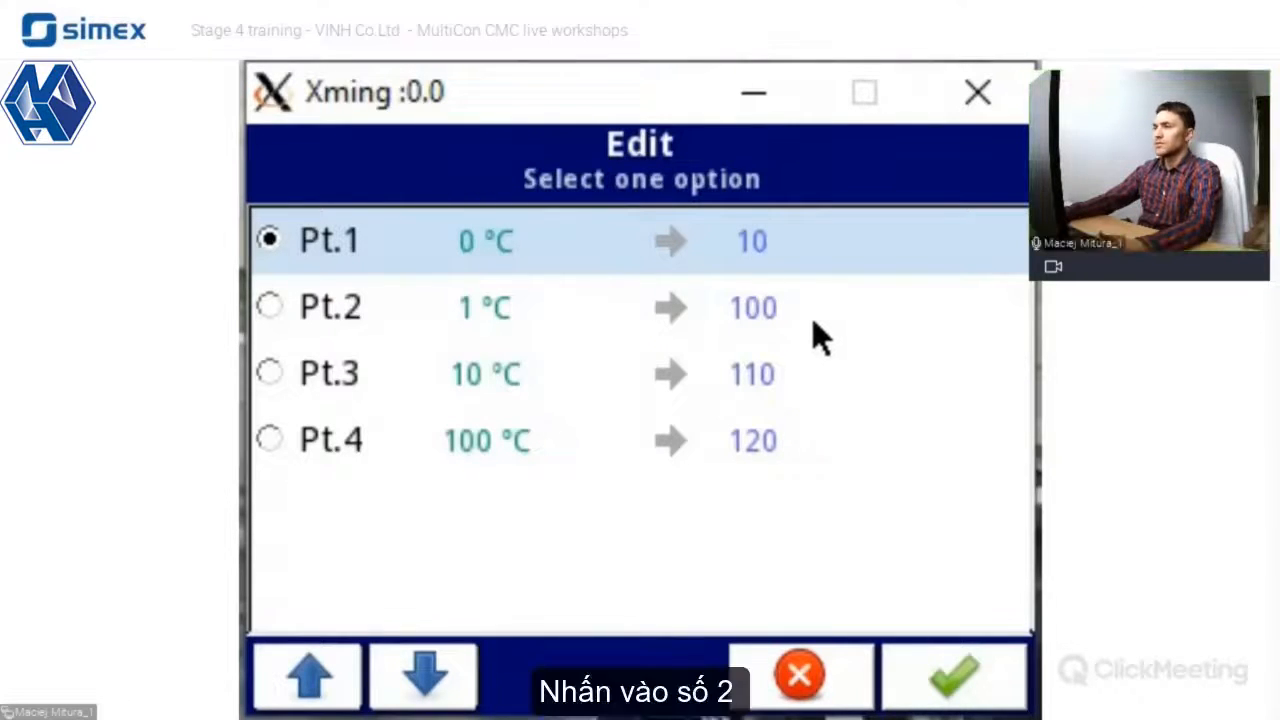
pyautogui.click(800, 675)
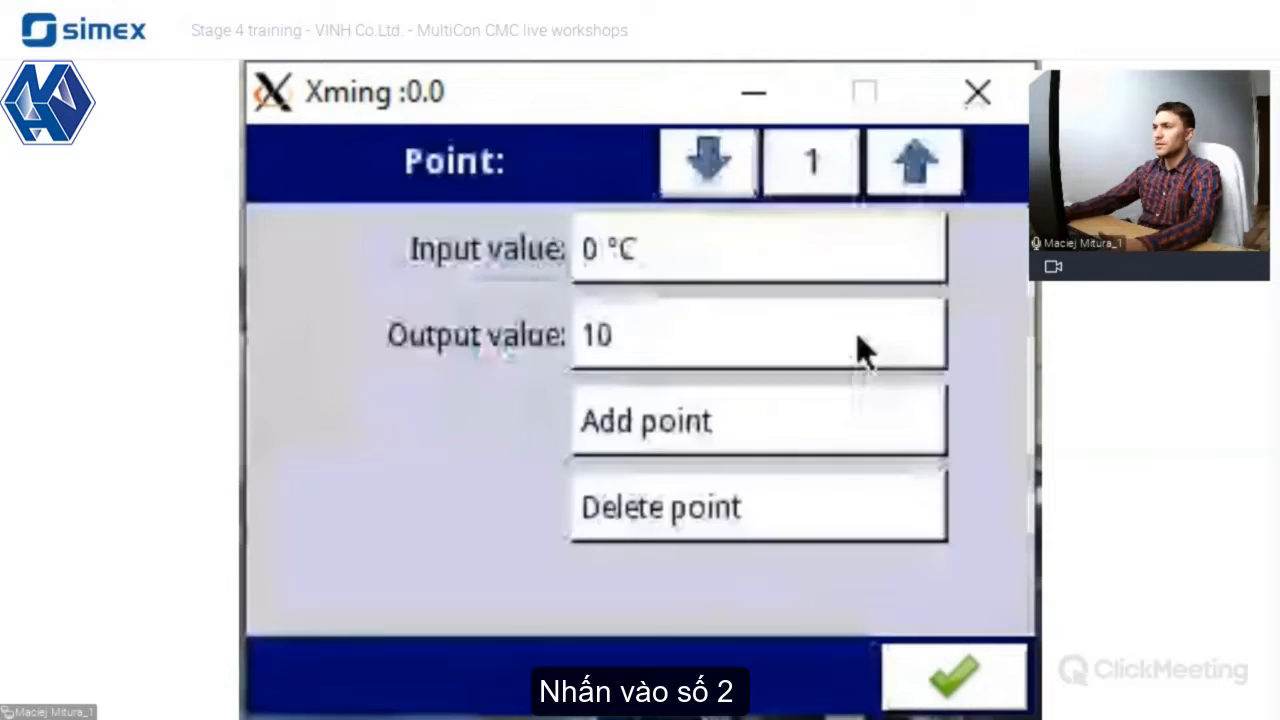
pyautogui.click(819, 163)
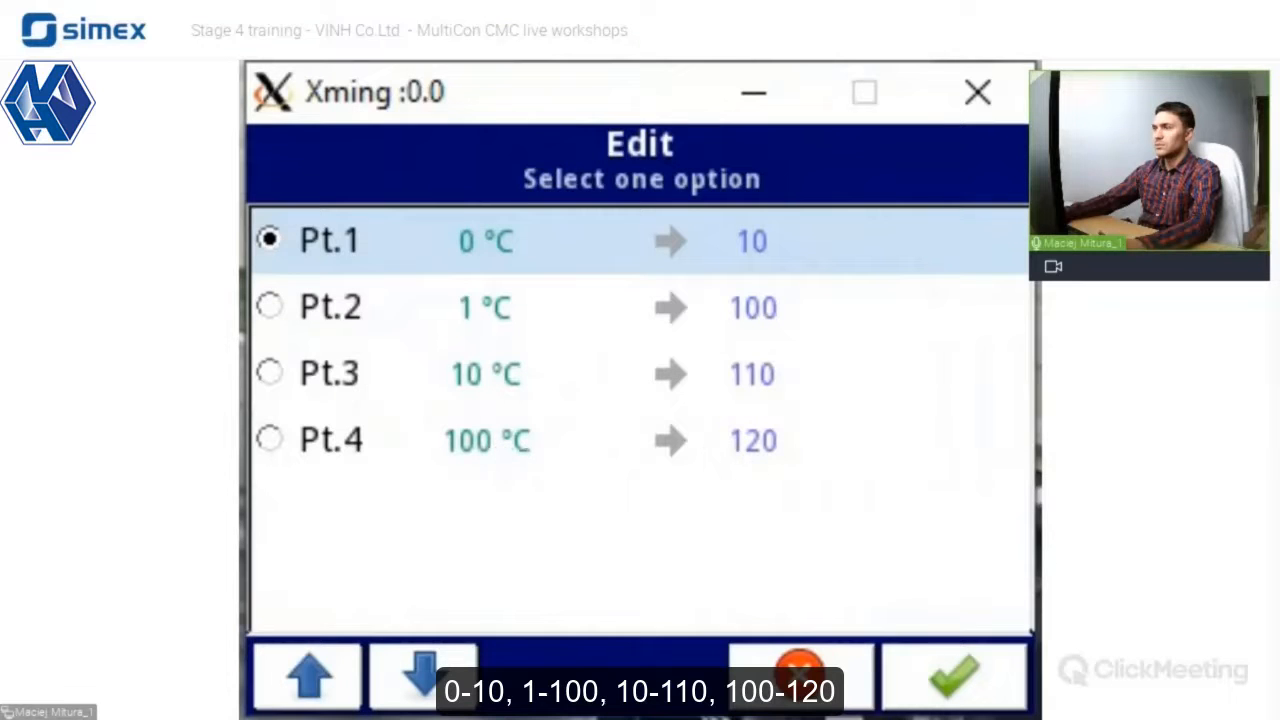
# Step: Close the point list, scaling and channel settings and return to the Group 1 measurement view
pyautogui.click(955, 675)
pyautogui.click(955, 675)
pyautogui.click(955, 675)
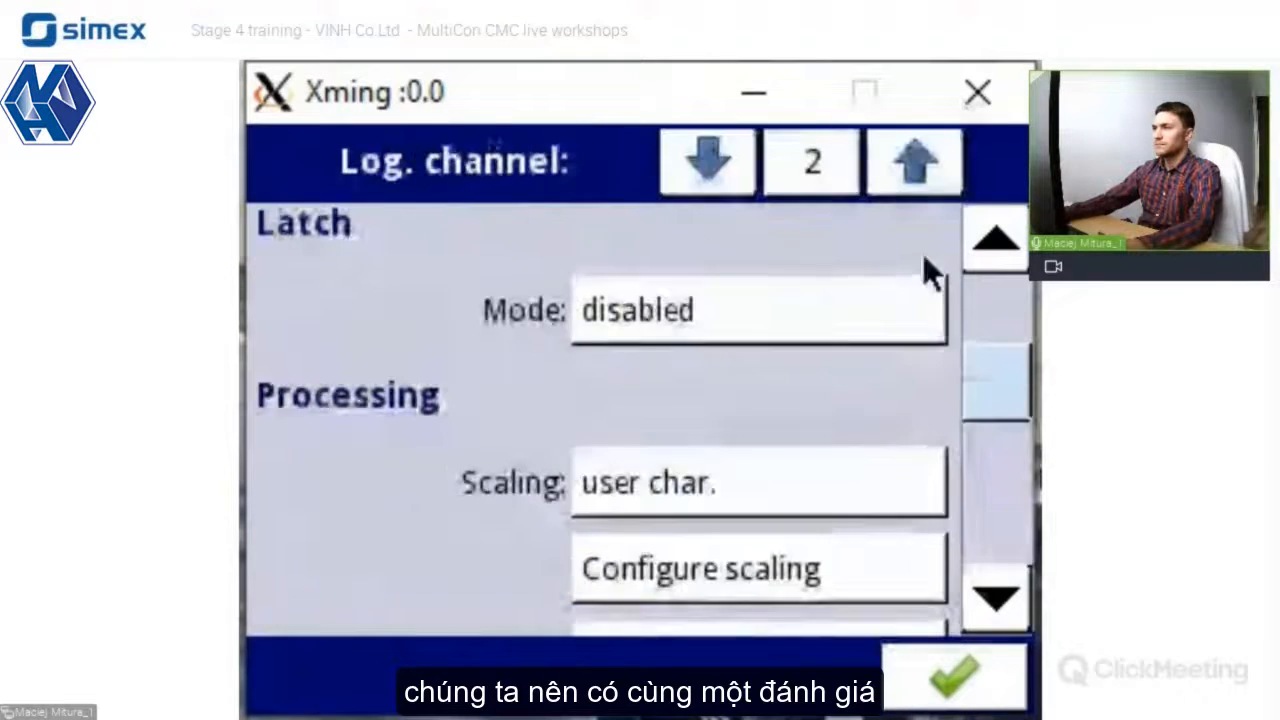
pyautogui.click(955, 675)
pyautogui.click(960, 155)
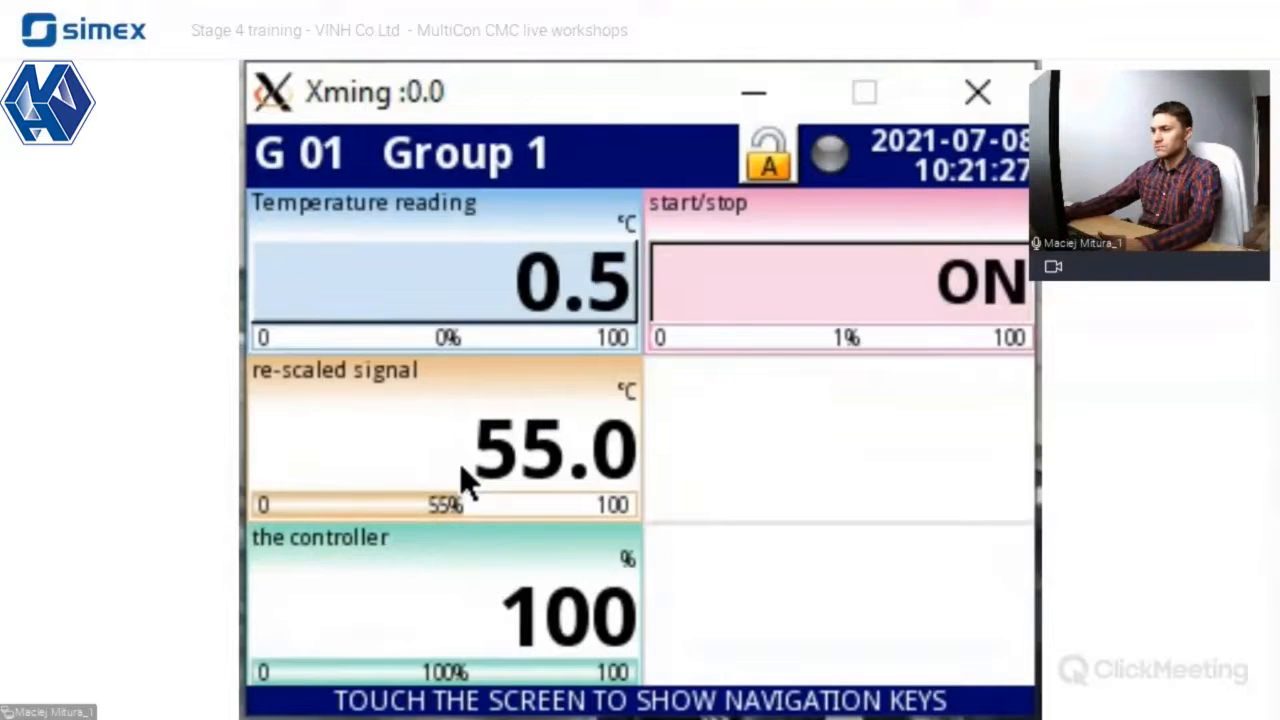
# Step: Test the re-scaled signal by setting the Temperature reading first to 1 °C and after that to 8 °C
pyautogui.click(477, 298)
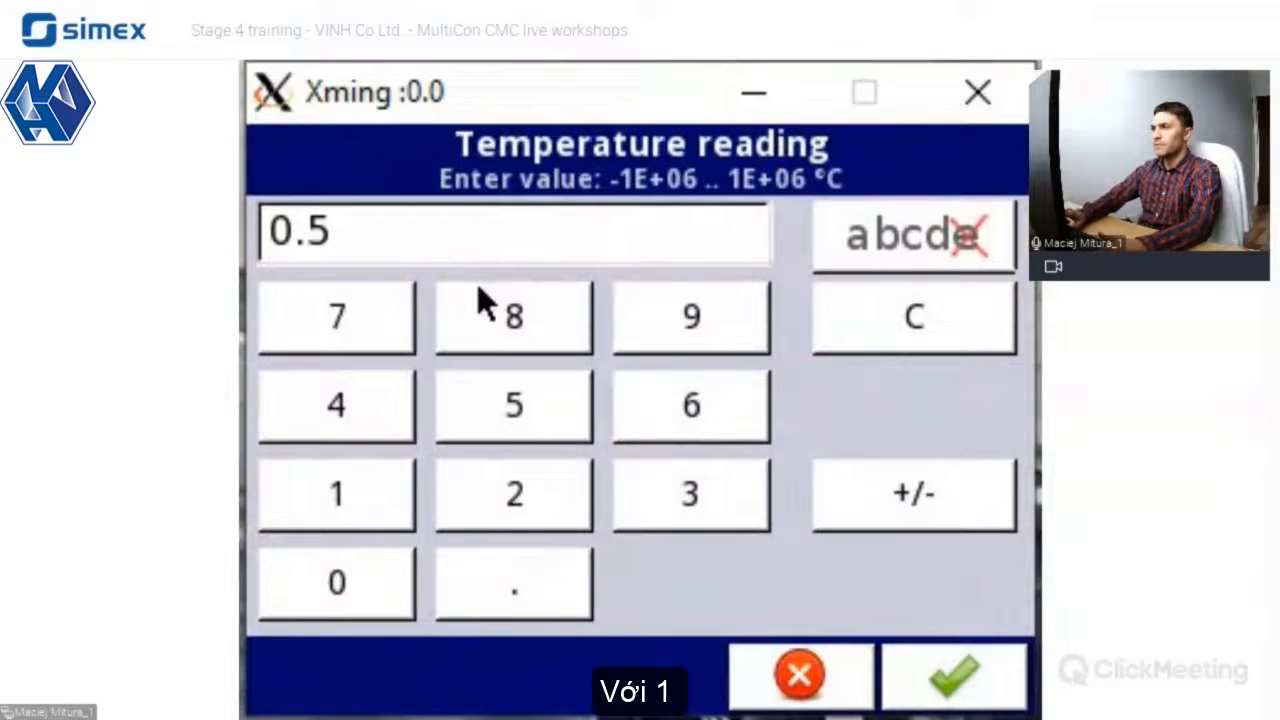
pyautogui.click(887, 312)
pyautogui.write('1')
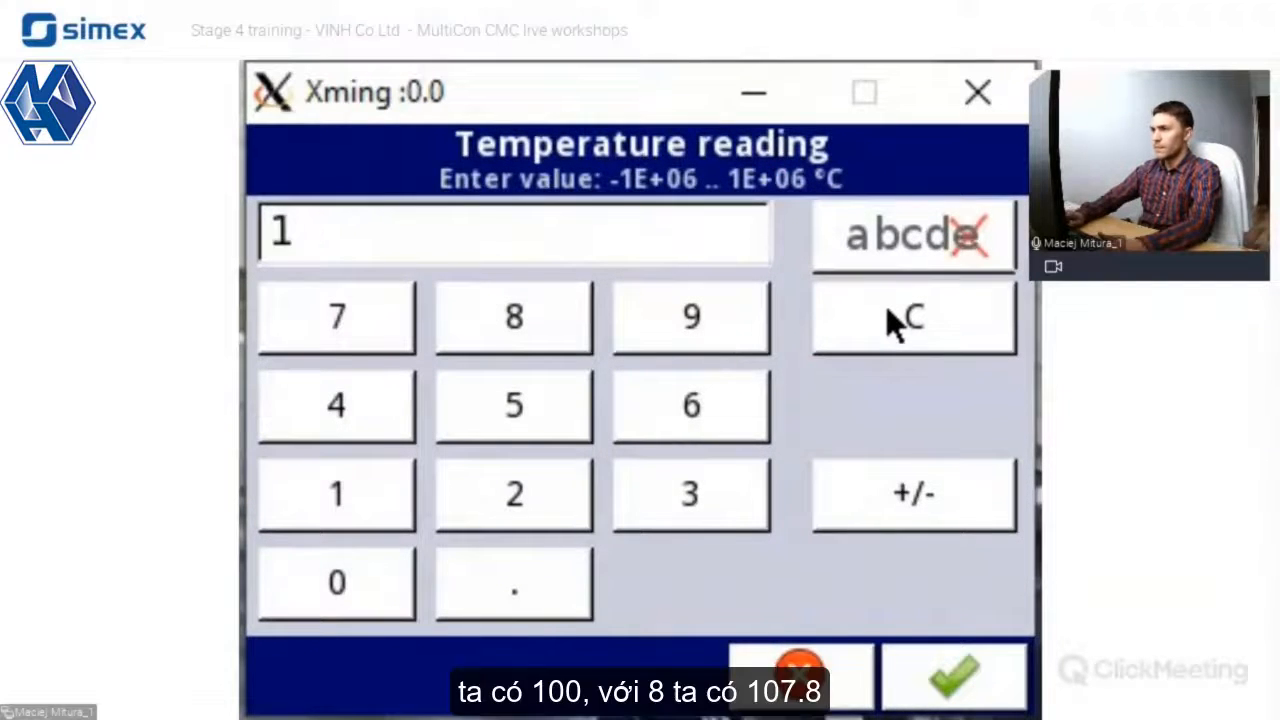
pyautogui.press('Return')
pyautogui.click(526, 288)
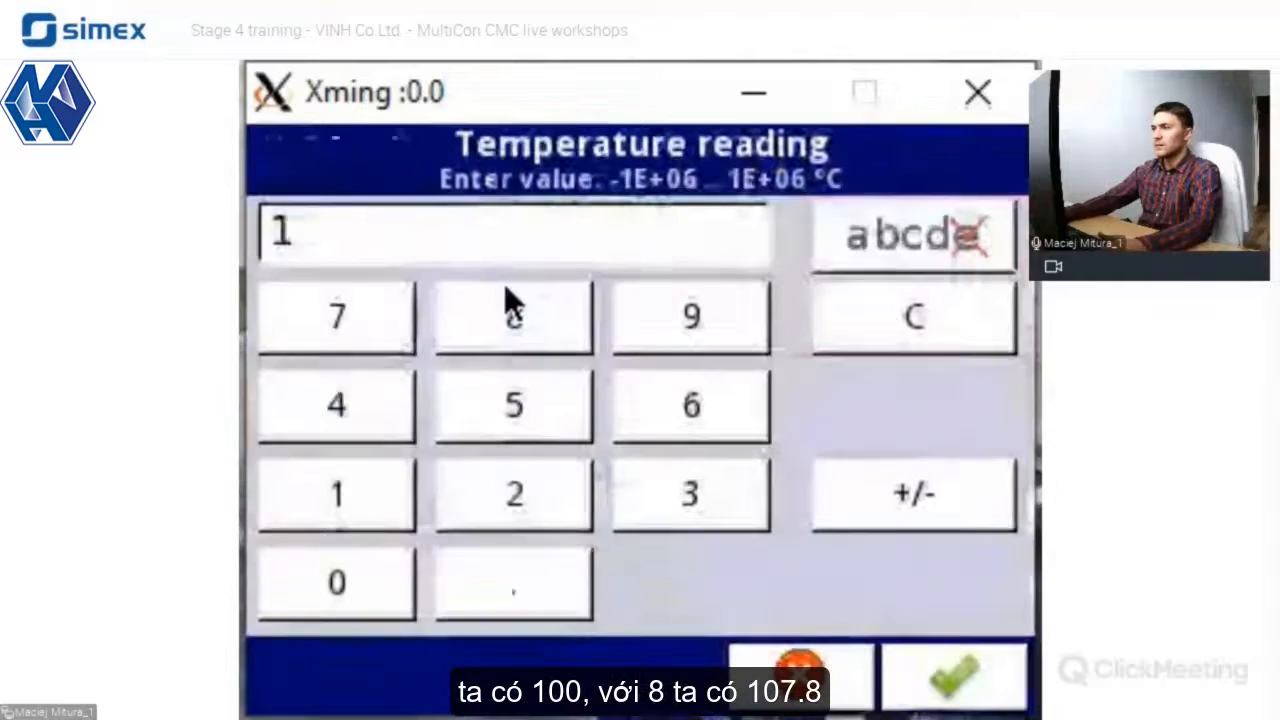
pyautogui.press('BackSpace')
pyautogui.write('8')
pyautogui.press('Return')
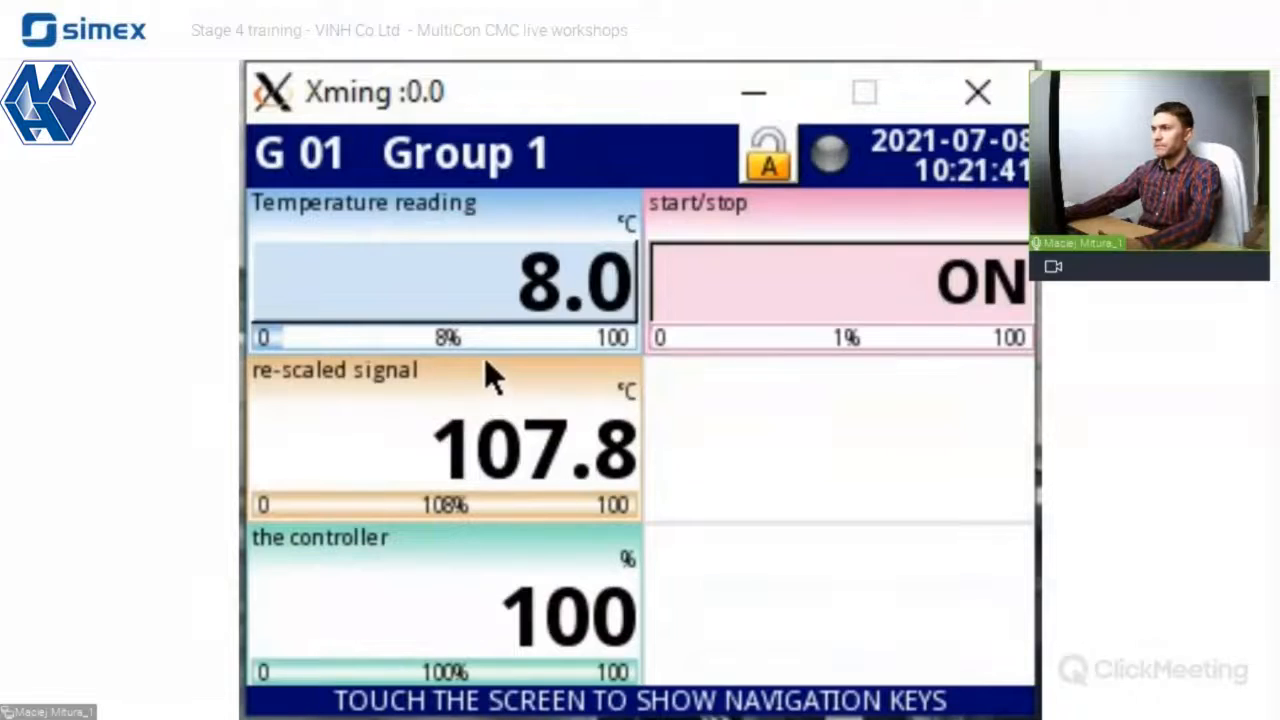
# Step: Set the Temperature reading to 95 °C to test the scaling between the last two points
pyautogui.click(409, 319)
pyautogui.press('BackSpace')
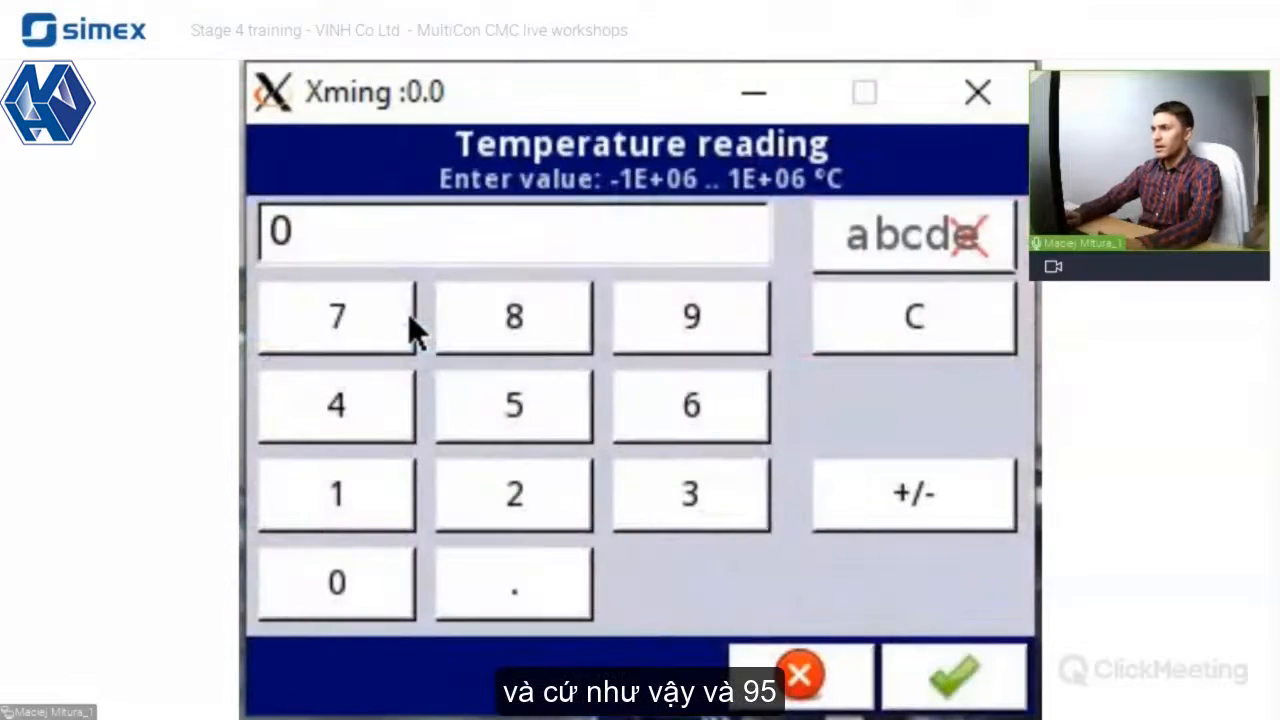
pyautogui.write('95')
pyautogui.press('Return')
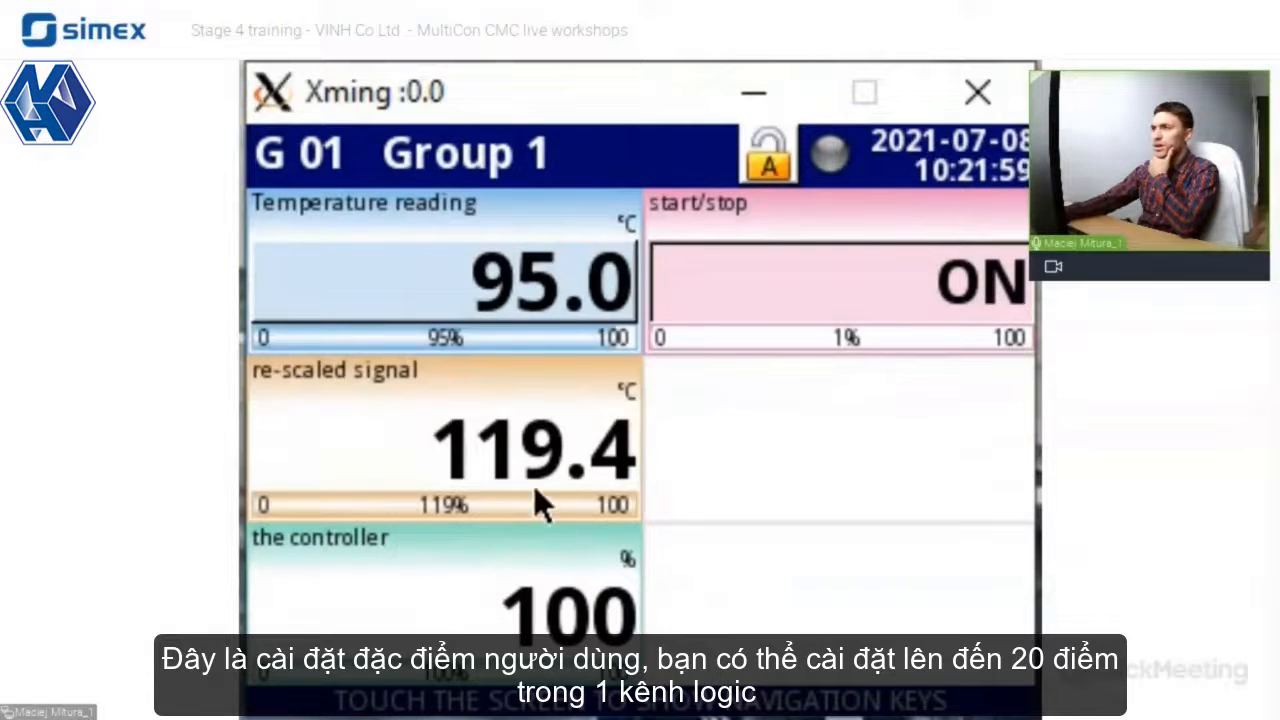
# Step: Open the scaling configuration of logical channel 2, re-scaled signal, from the device configuration
pyautogui.click(686, 466)
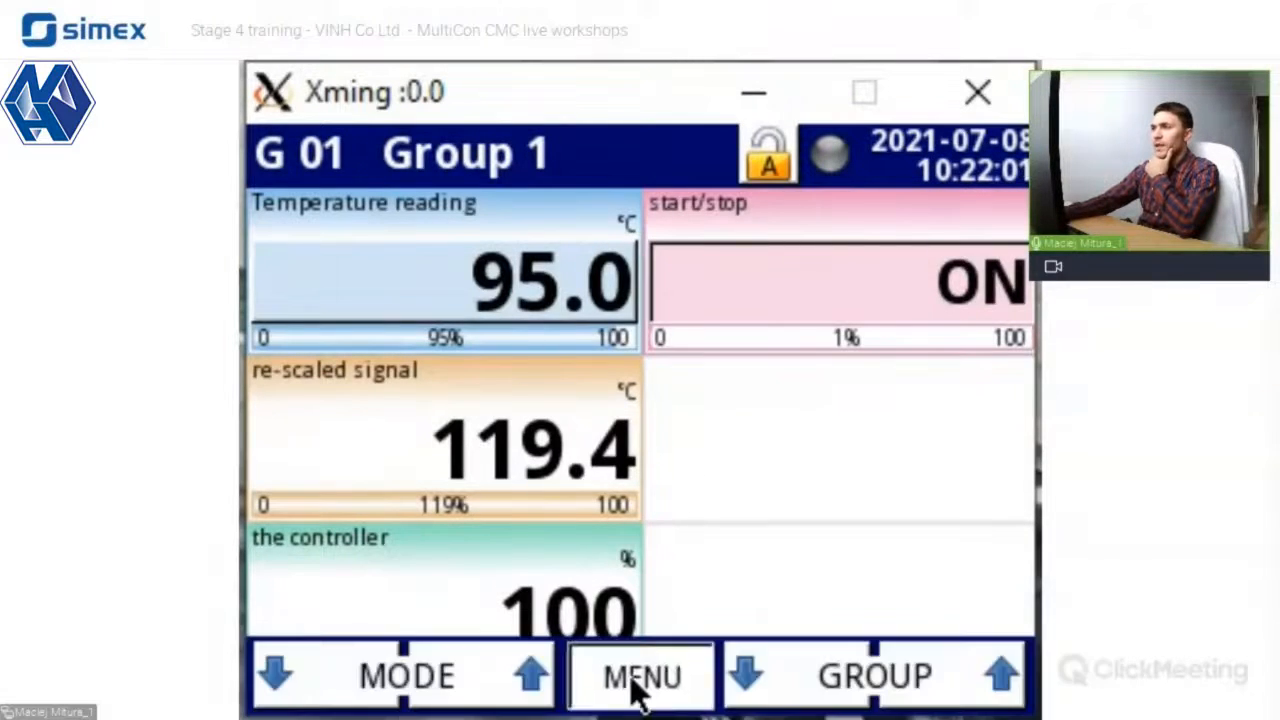
pyautogui.click(634, 688)
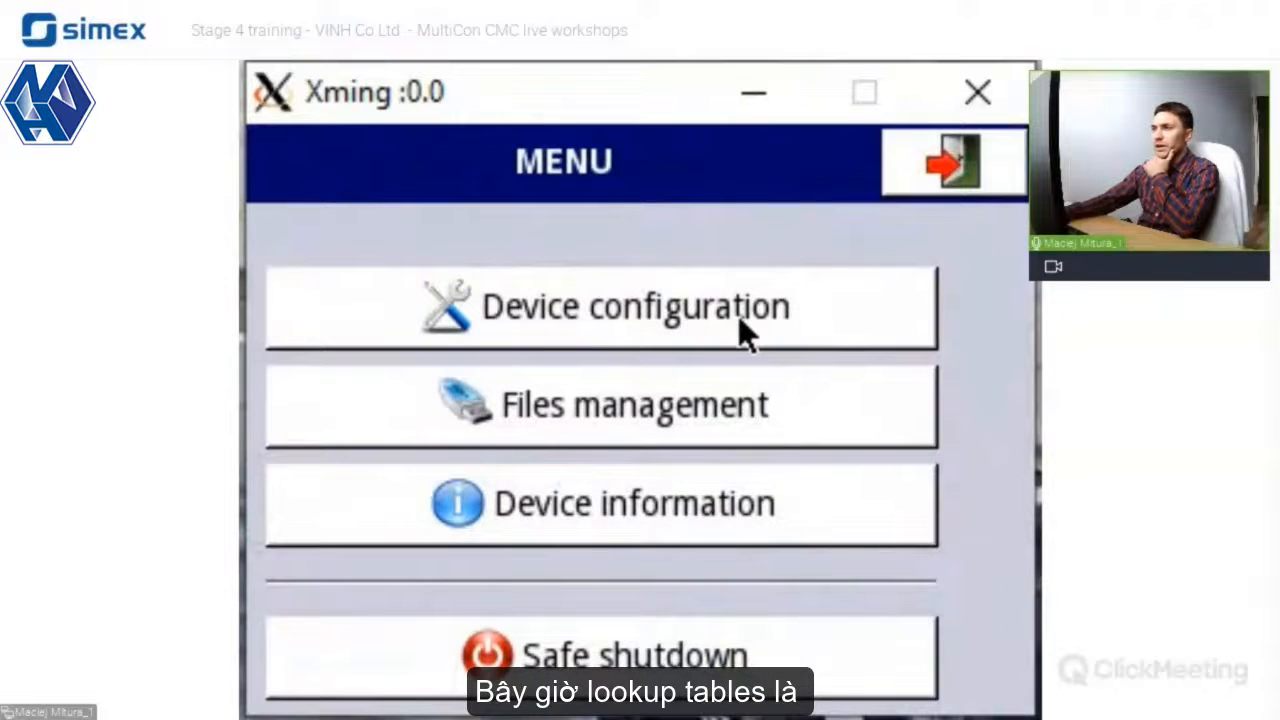
pyautogui.click(738, 315)
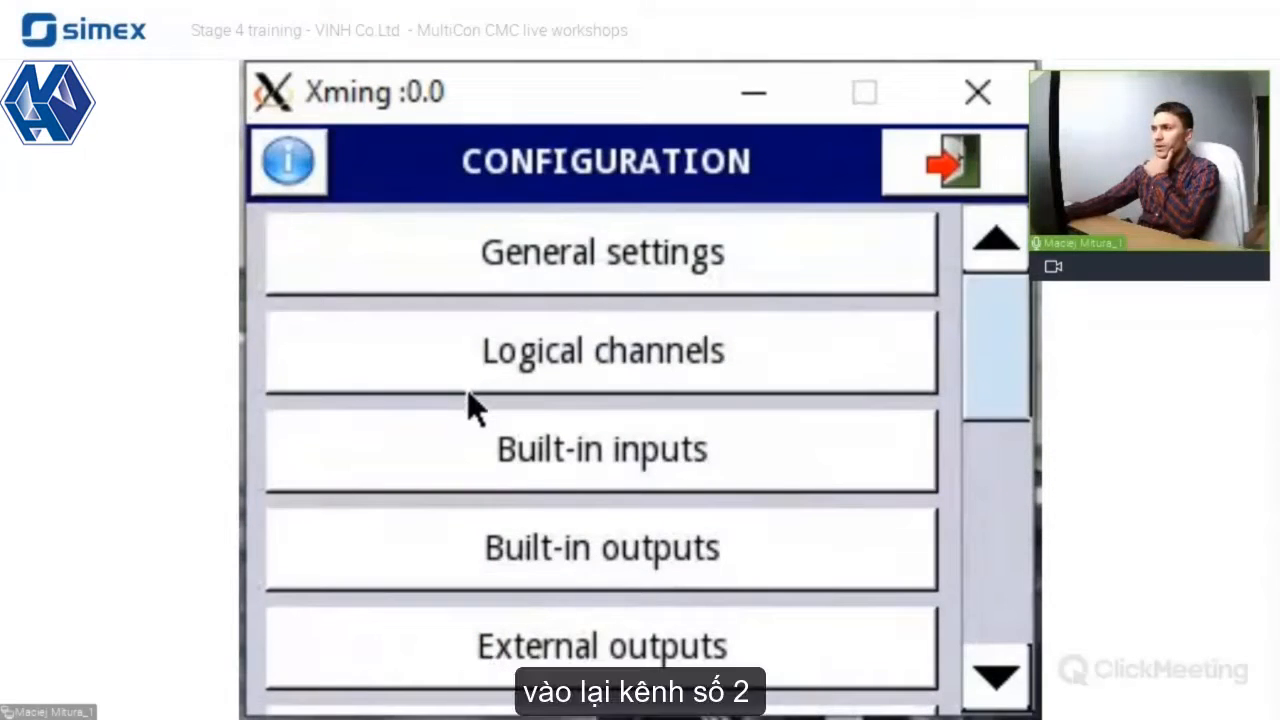
pyautogui.click(772, 348)
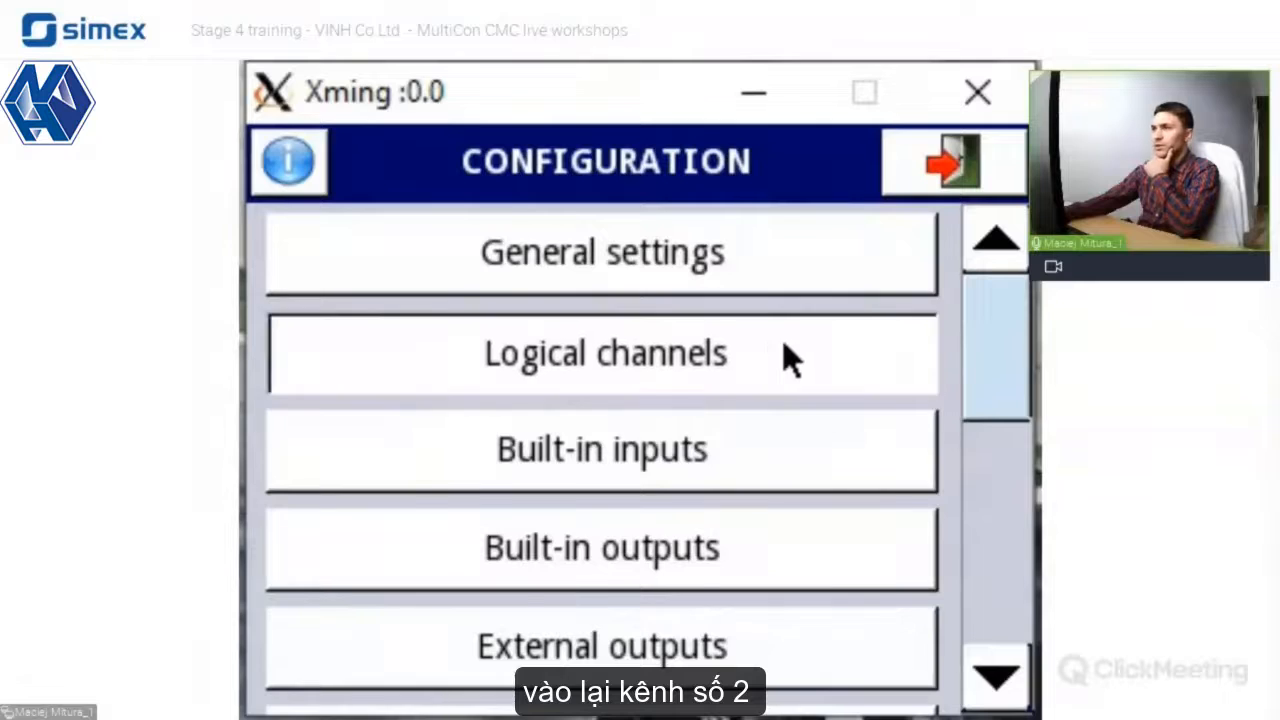
pyautogui.click(908, 170)
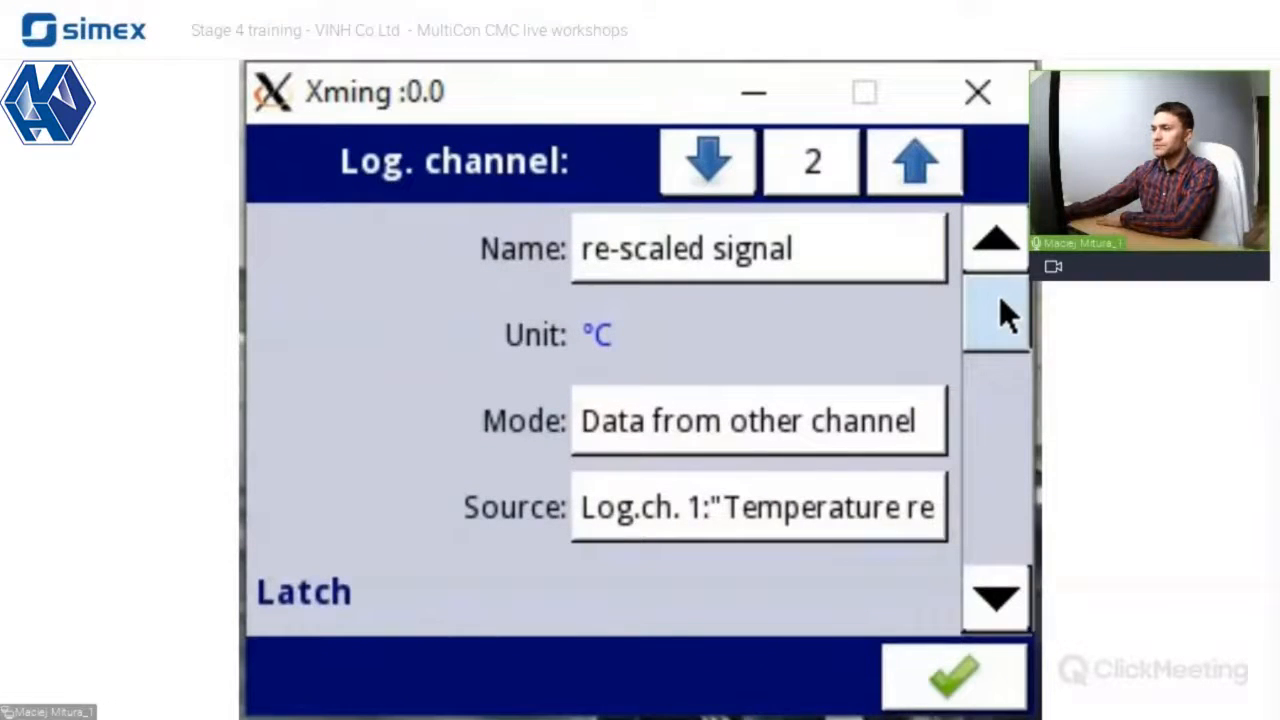
pyautogui.moveTo(999, 296); pyautogui.dragTo(999, 378)
pyautogui.click(777, 535)
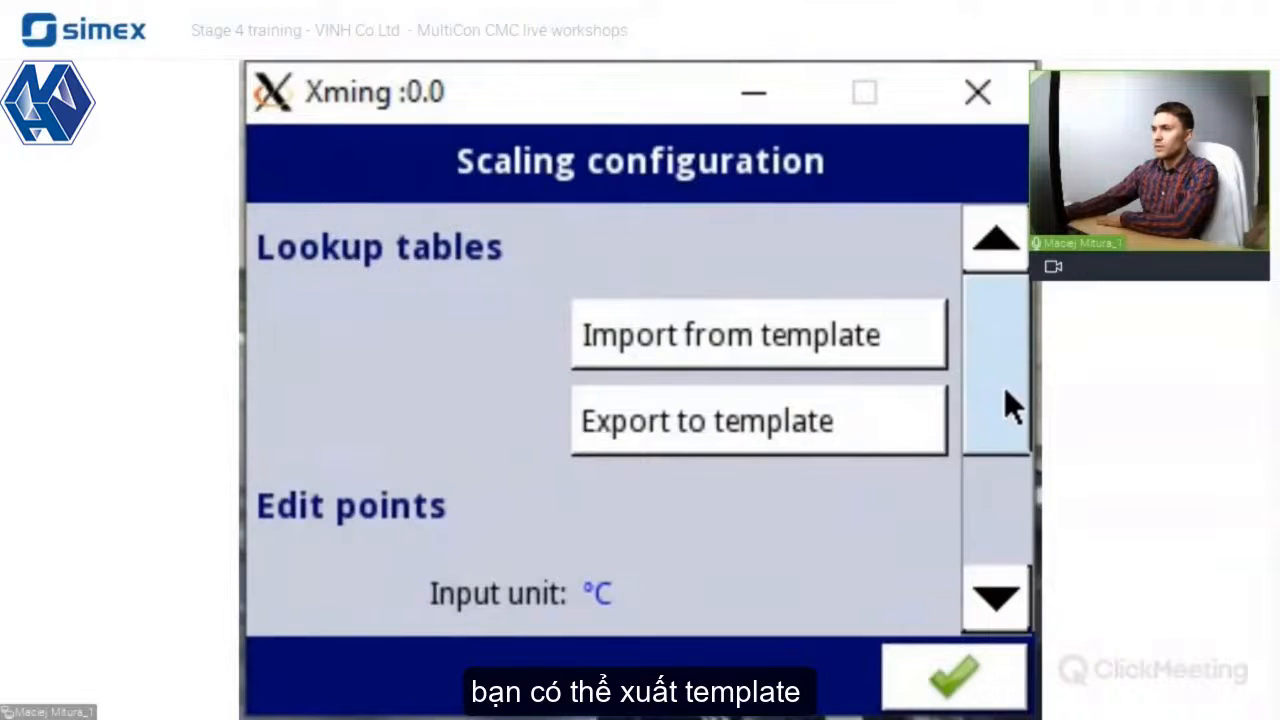
# Step: Export the user characteristic of logical channel 2 to a template named "my user scaling"
pyautogui.click(851, 419)
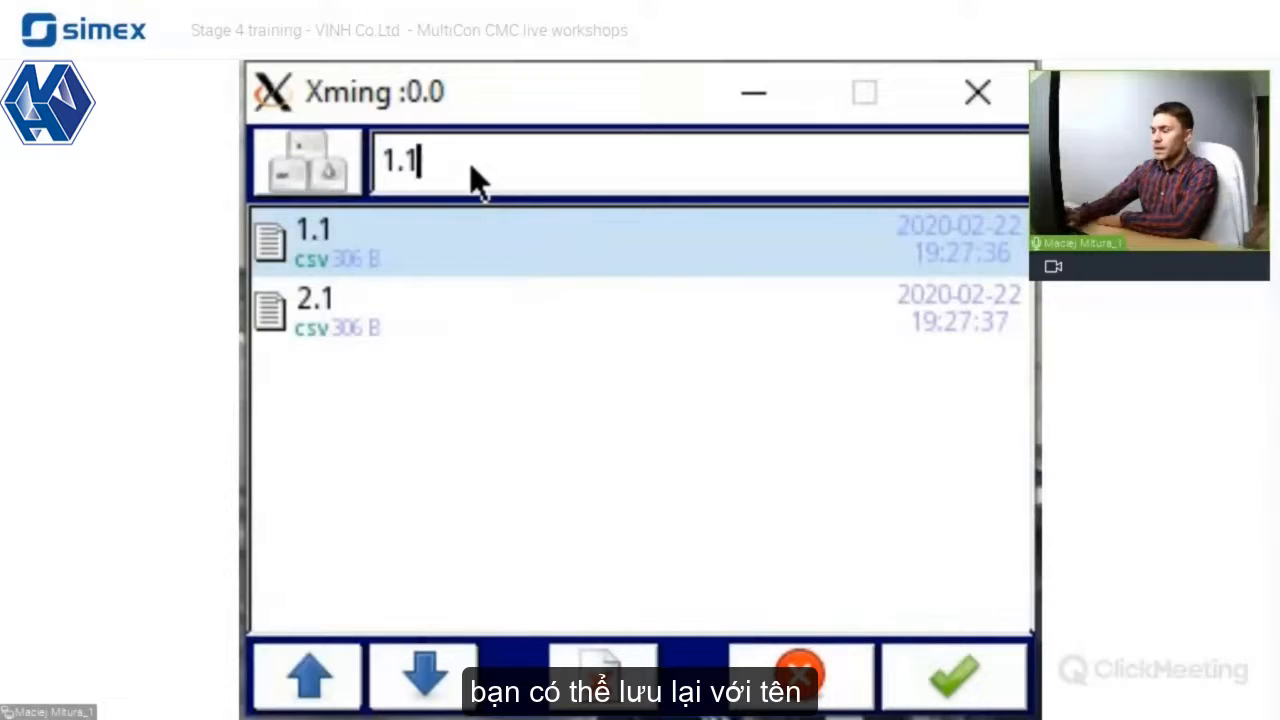
pyautogui.press('BackSpace')
pyautogui.press('BackSpace')
pyautogui.press('BackSpace')
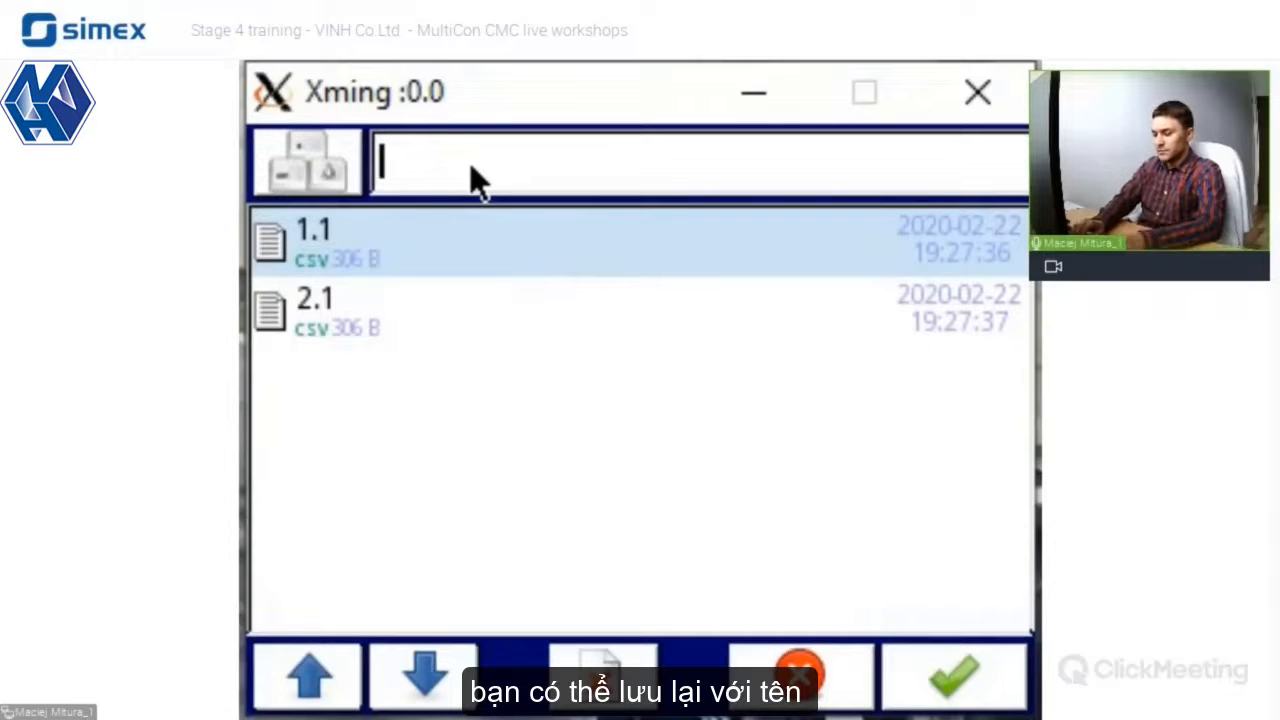
pyautogui.write('my')
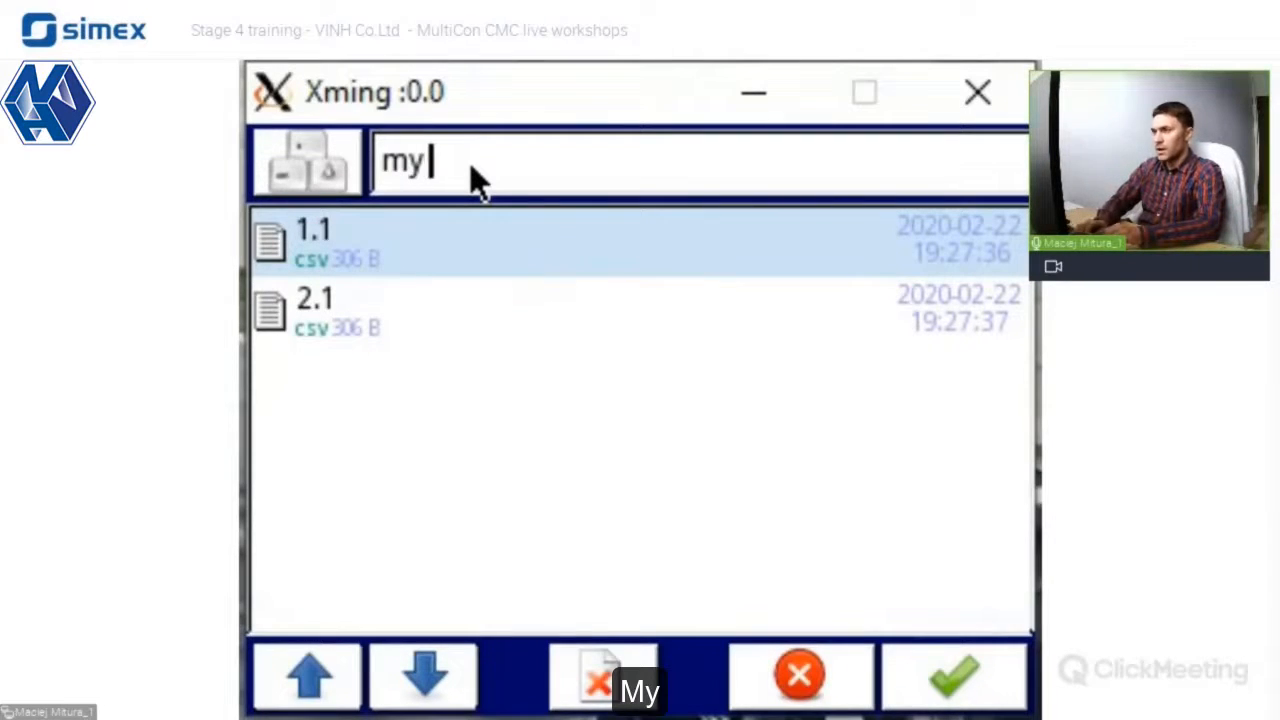
pyautogui.write(' user scaling')
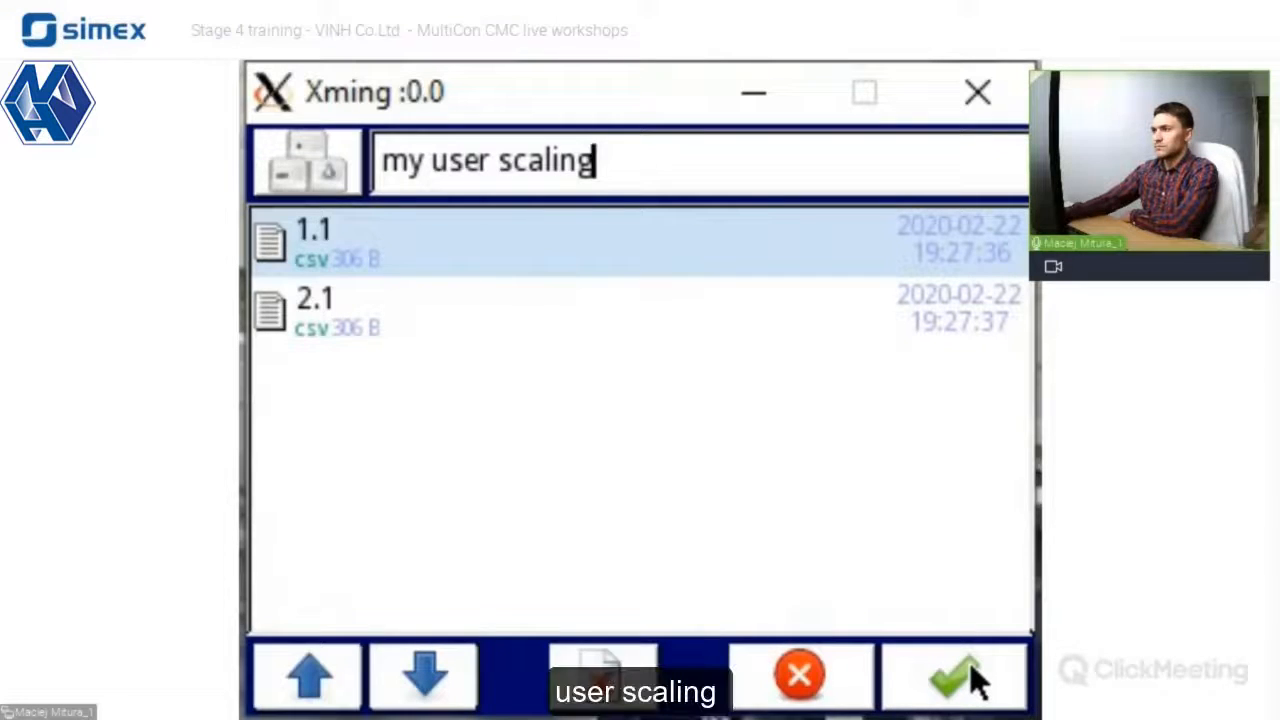
pyautogui.click(969, 662)
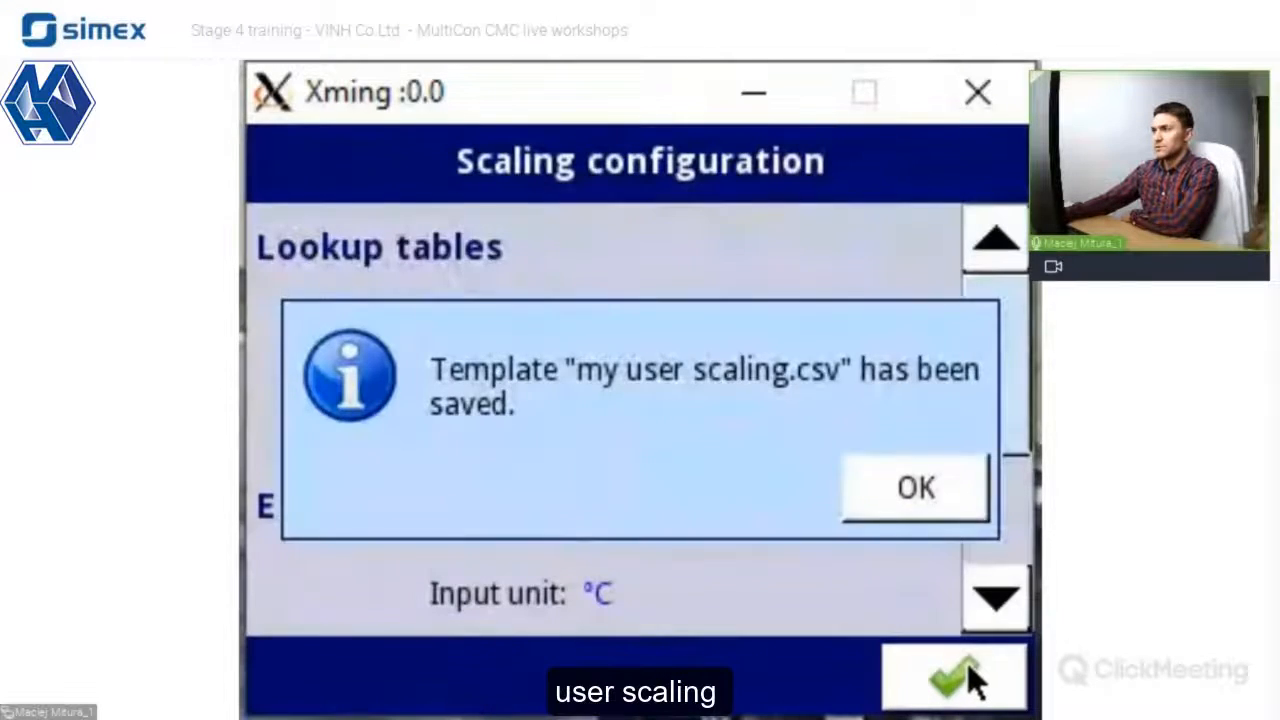
pyautogui.click(916, 500)
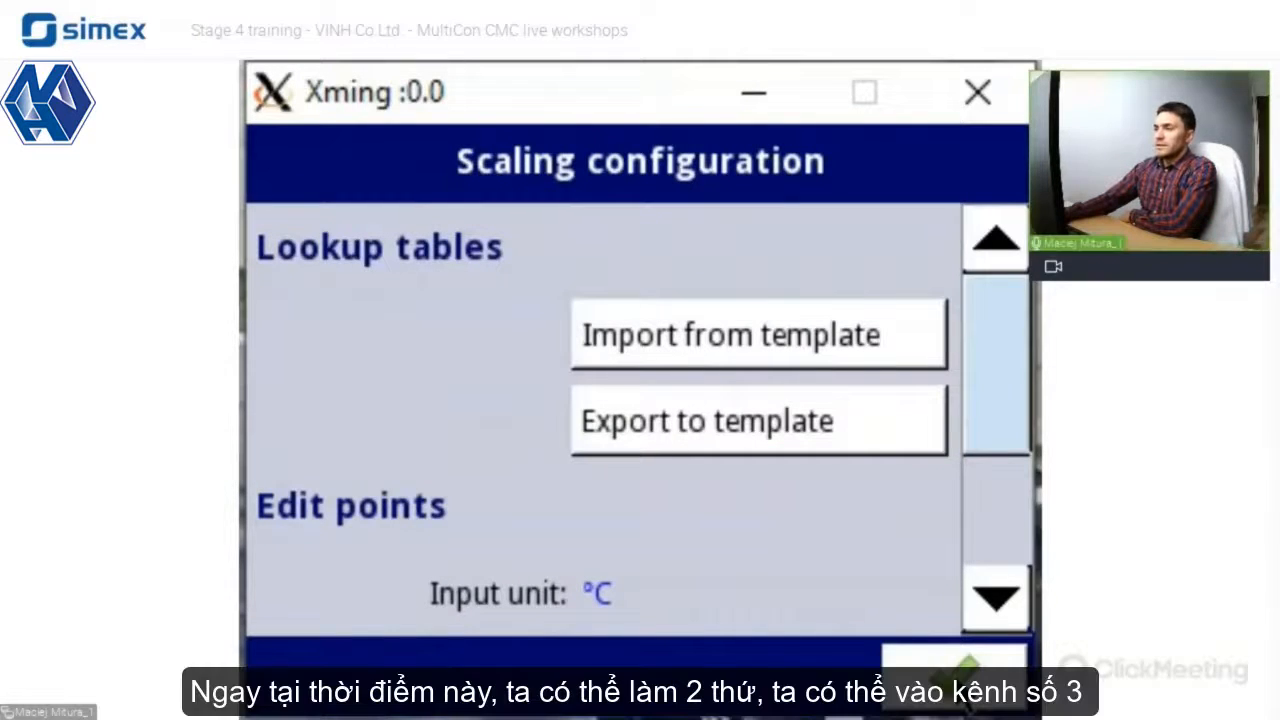
# Step: Leave the scaling configuration, switch to logical channel 3 and rename it "test 3"
pyautogui.click(966, 672)
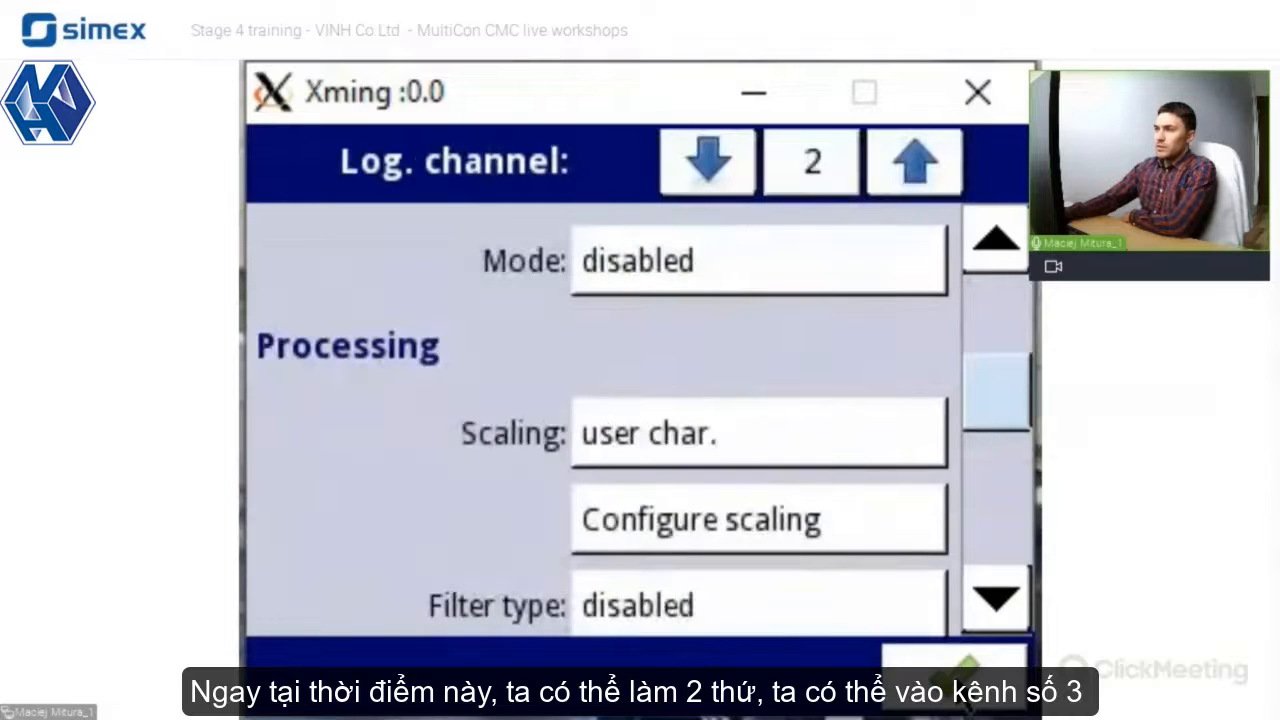
pyautogui.click(887, 165)
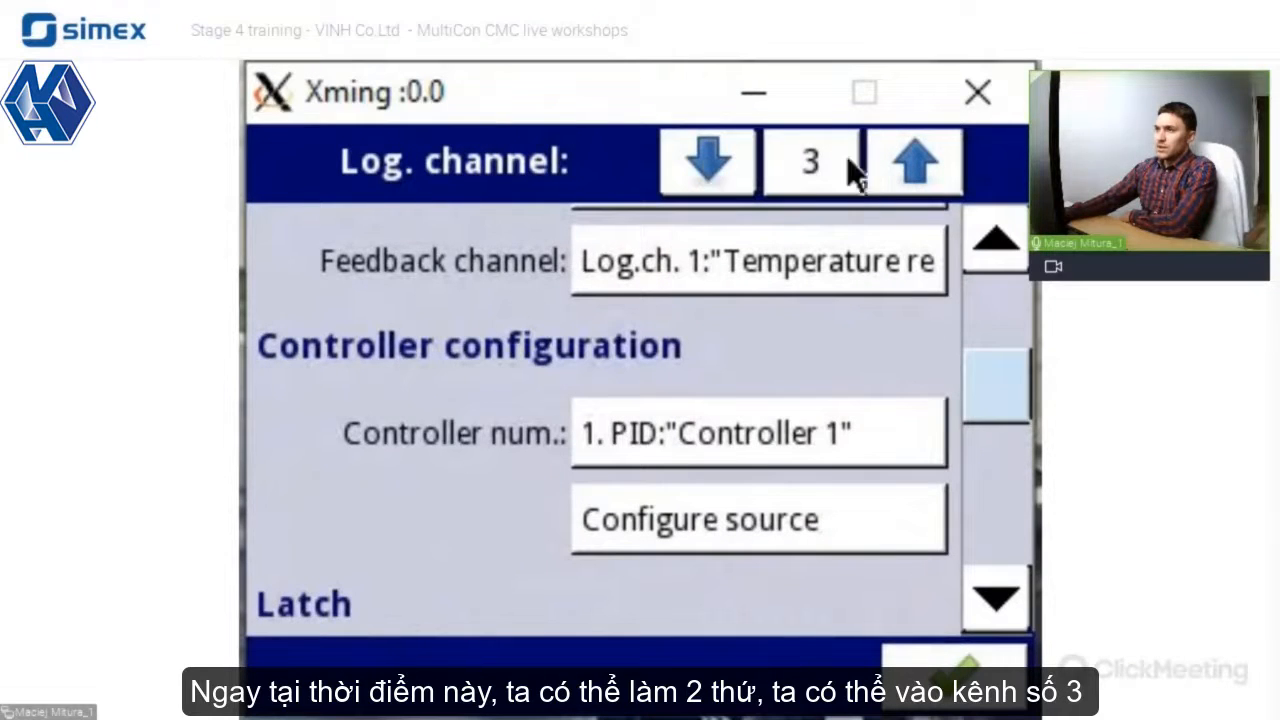
pyautogui.moveTo(997, 372); pyautogui.dragTo(997, 252)
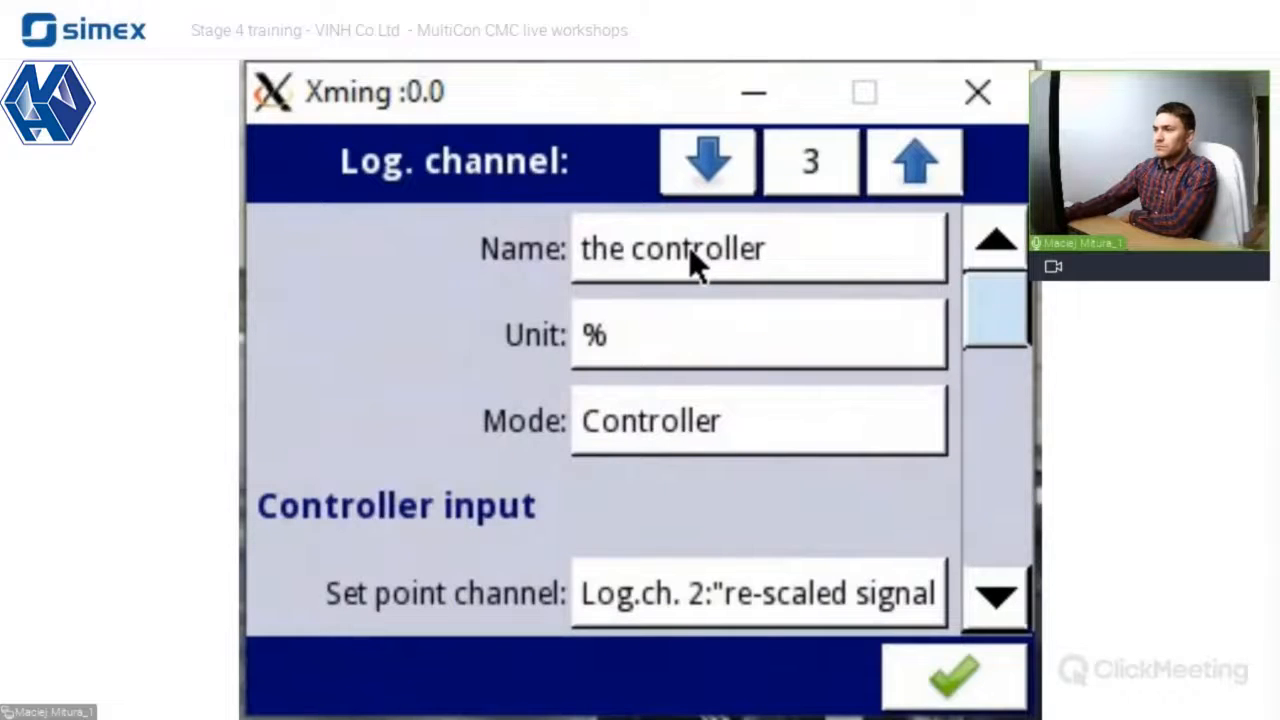
pyautogui.click(689, 247)
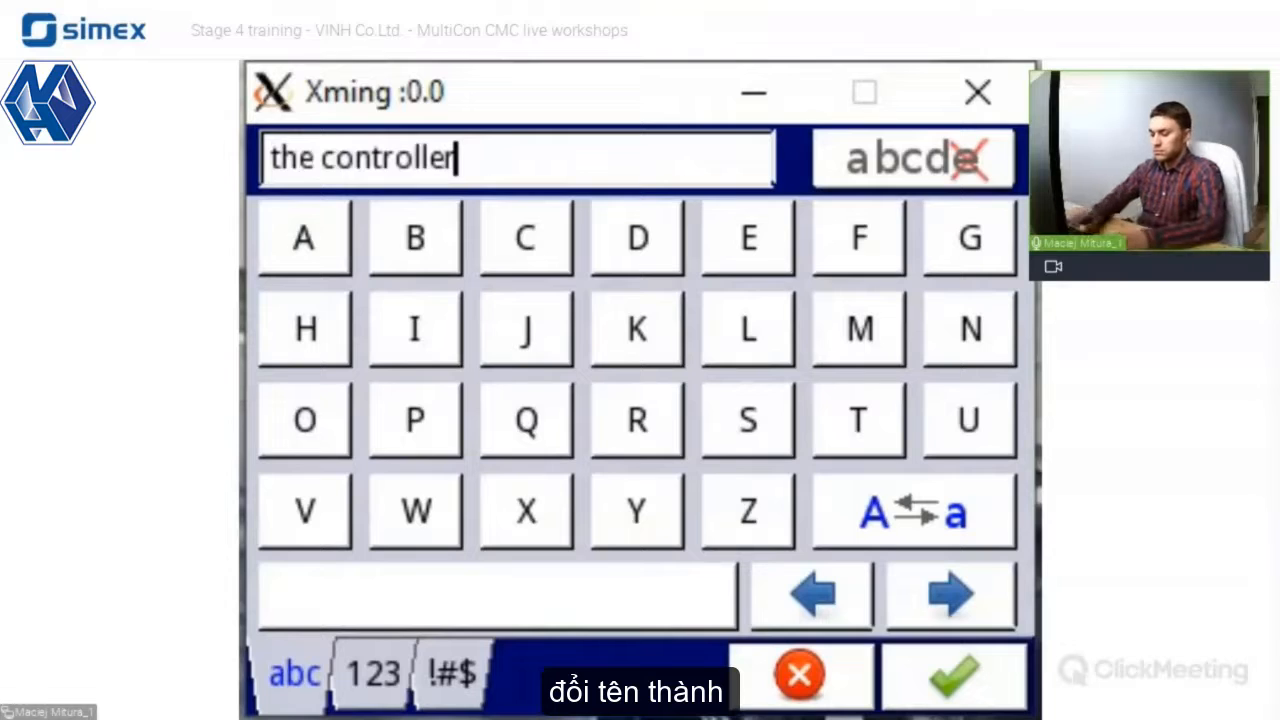
pyautogui.write('m')
pyautogui.press('BackSpace')
pyautogui.press('BackSpace')
pyautogui.press('BackSpace')
pyautogui.press('BackSpace')
pyautogui.press('BackSpace')
pyautogui.press('BackSpace')
pyautogui.press('BackSpace')
pyautogui.press('BackSpace')
pyautogui.press('BackSpace')
pyautogui.press('BackSpace')
pyautogui.press('BackSpace')
pyautogui.press('BackSpace')
pyautogui.press('BackSpace')
pyautogui.press('BackSpace')
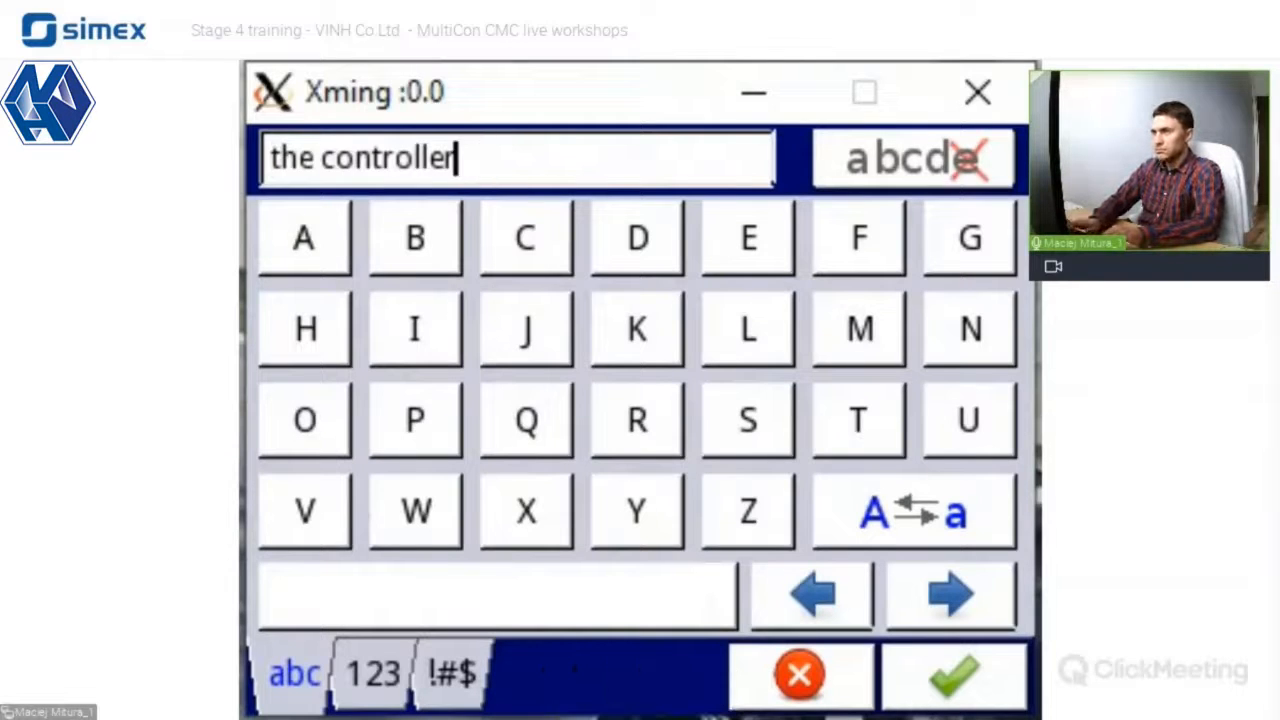
pyautogui.write('est 3')
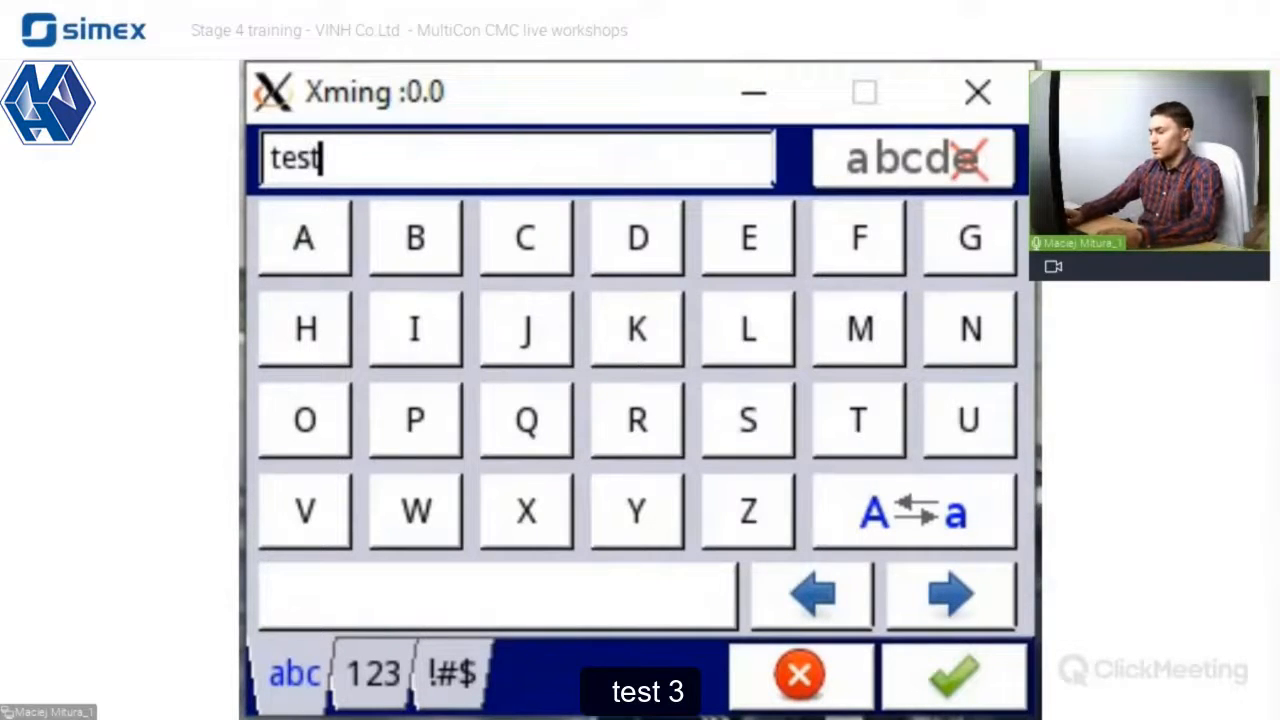
pyautogui.click(945, 672)
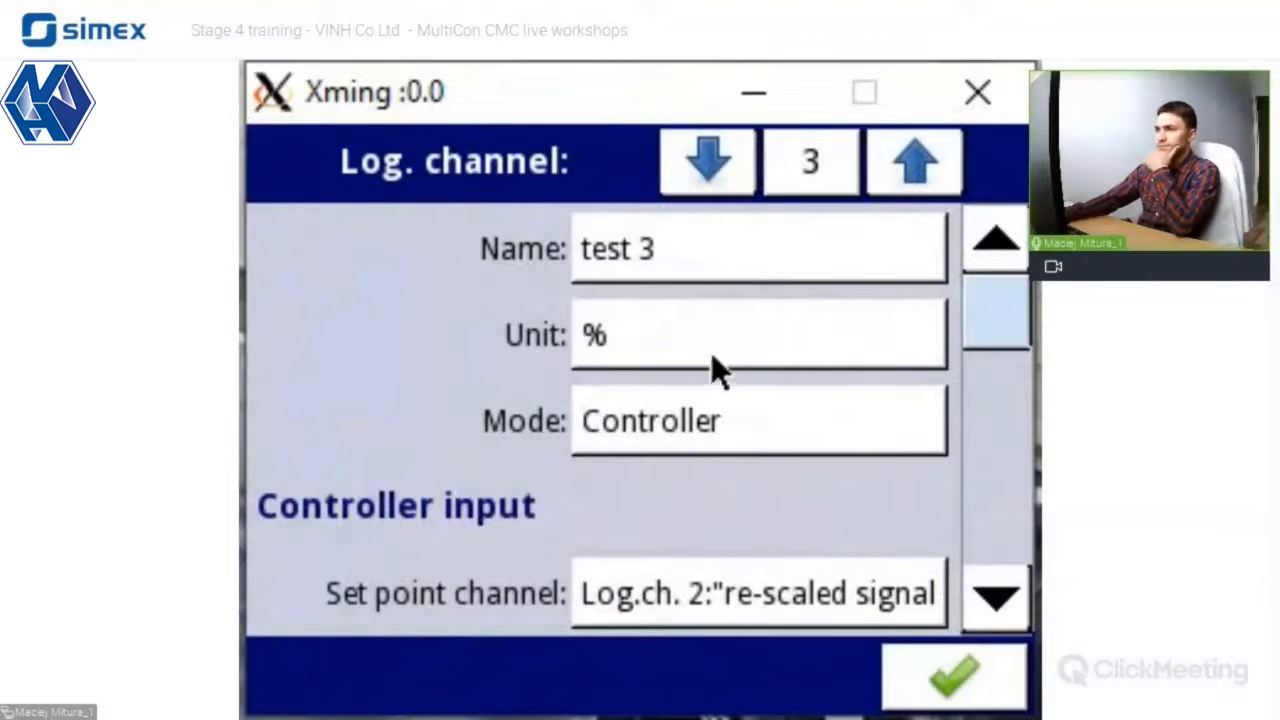
# Step: Clear the unit of logical channel 3 and set its mode to Data from other channel
pyautogui.click(684, 340)
pyautogui.click(916, 172)
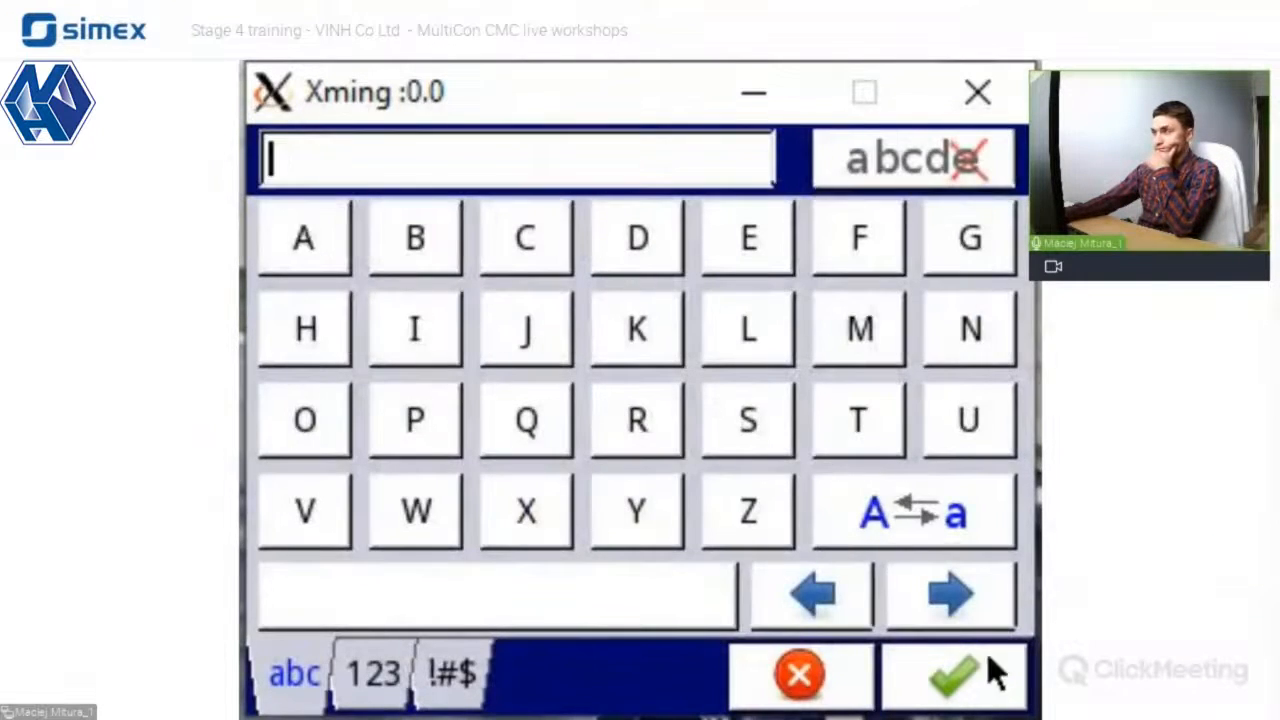
pyautogui.click(952, 672)
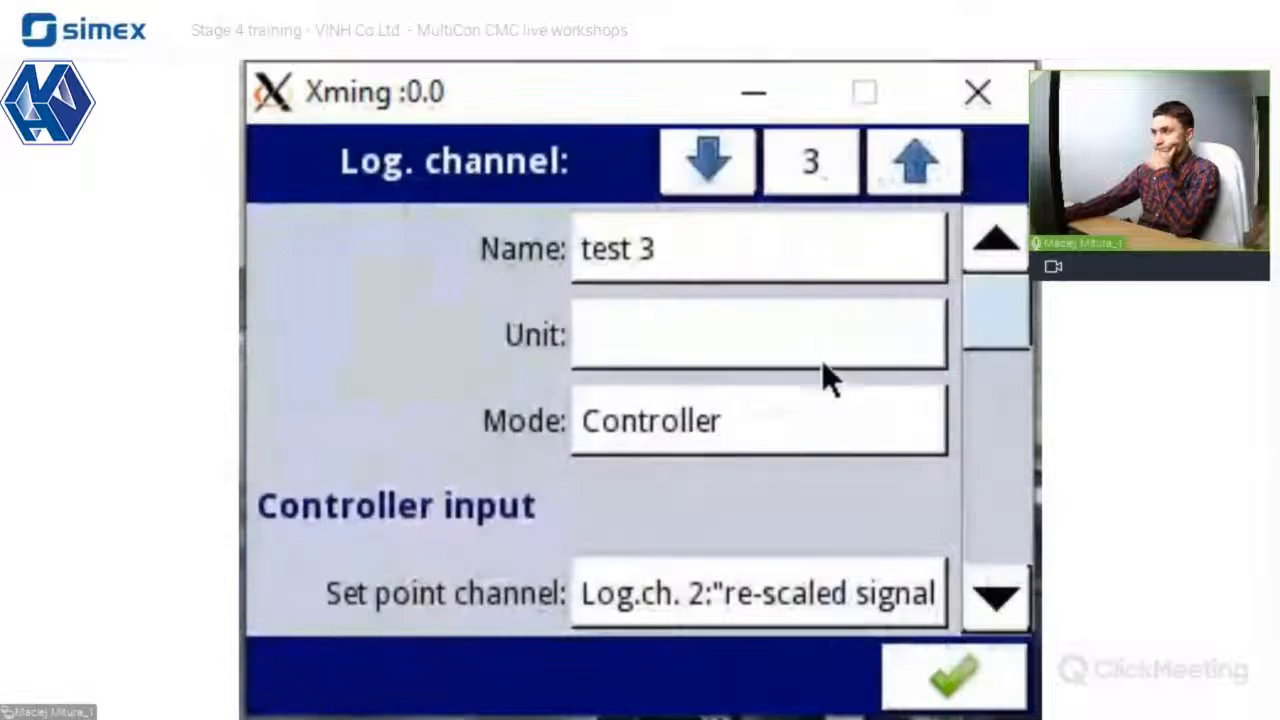
pyautogui.click(600, 426)
pyautogui.scroll(-3, 1004, 444)
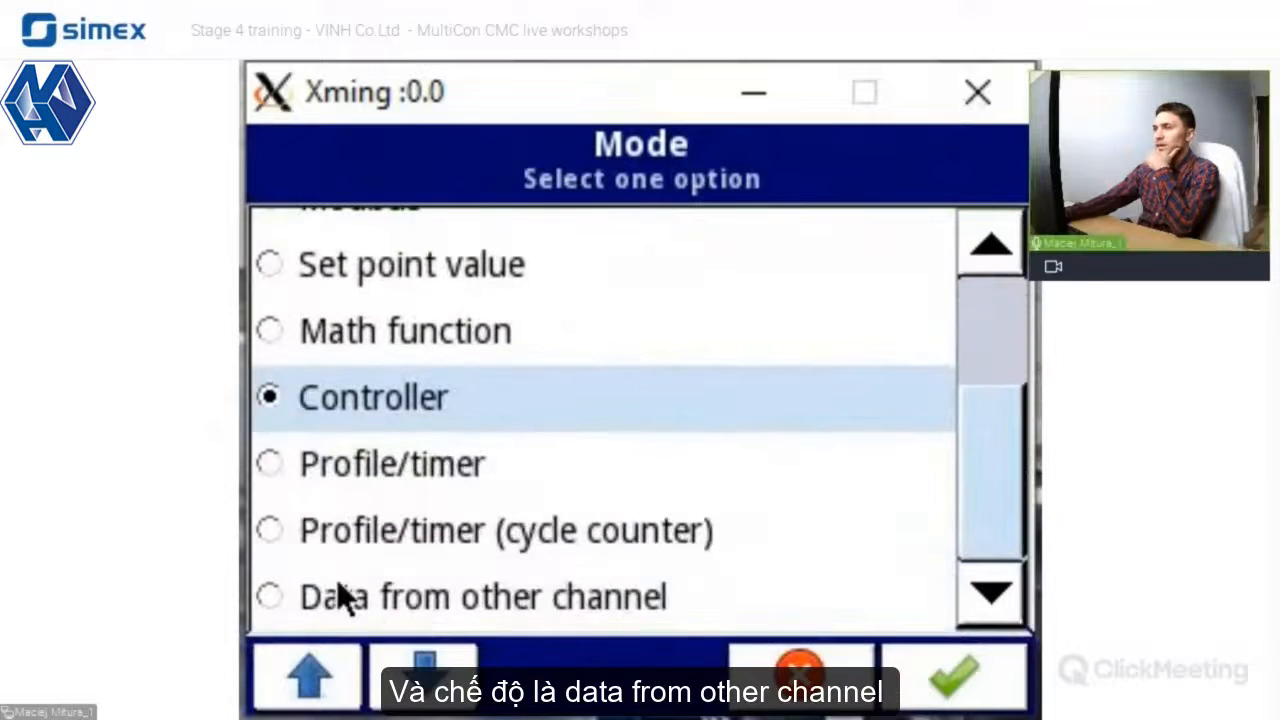
pyautogui.click(337, 594)
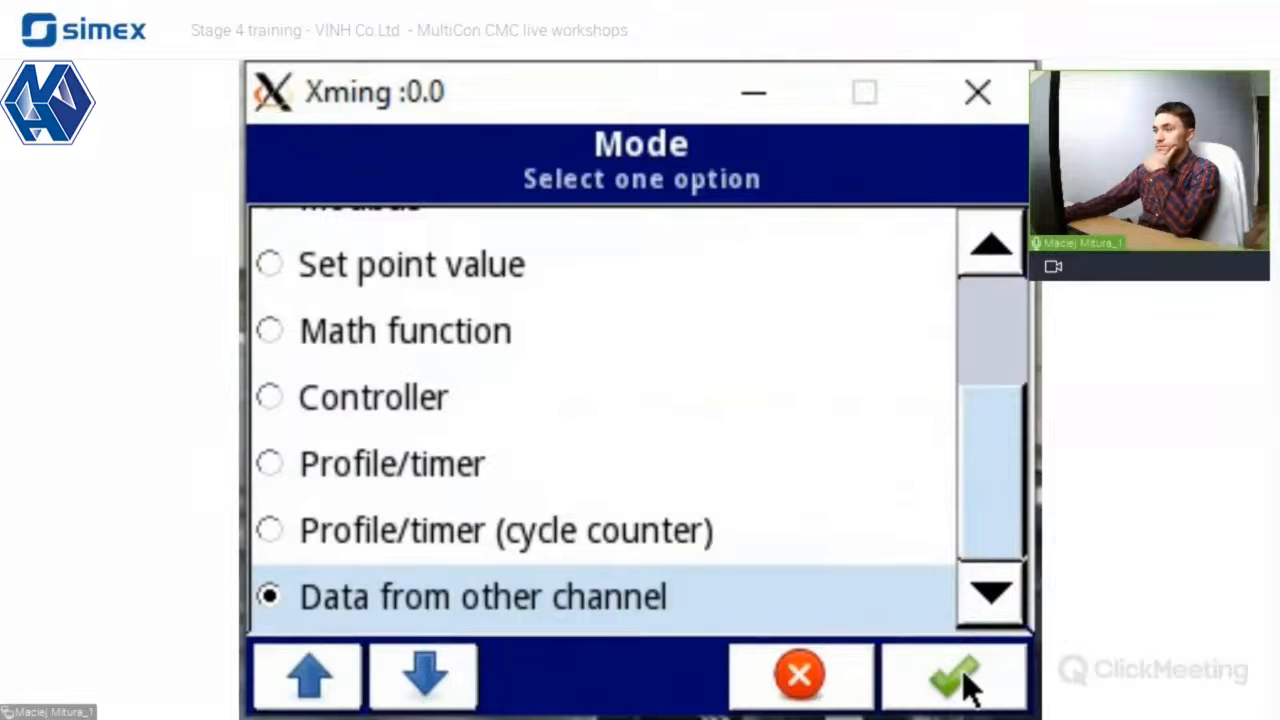
pyautogui.click(962, 670)
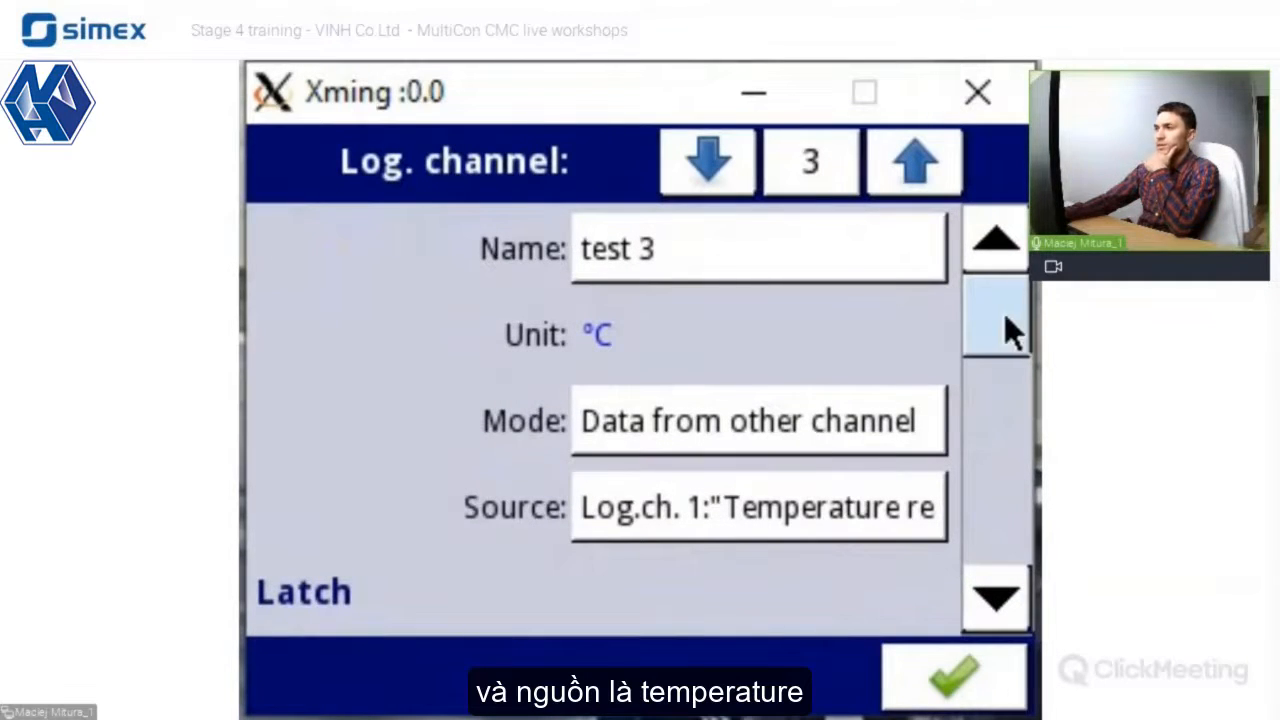
# Step: Set the scaling of logical channel 3 to user char
pyautogui.moveTo(1001, 313); pyautogui.dragTo(992, 387)
pyautogui.click(896, 412)
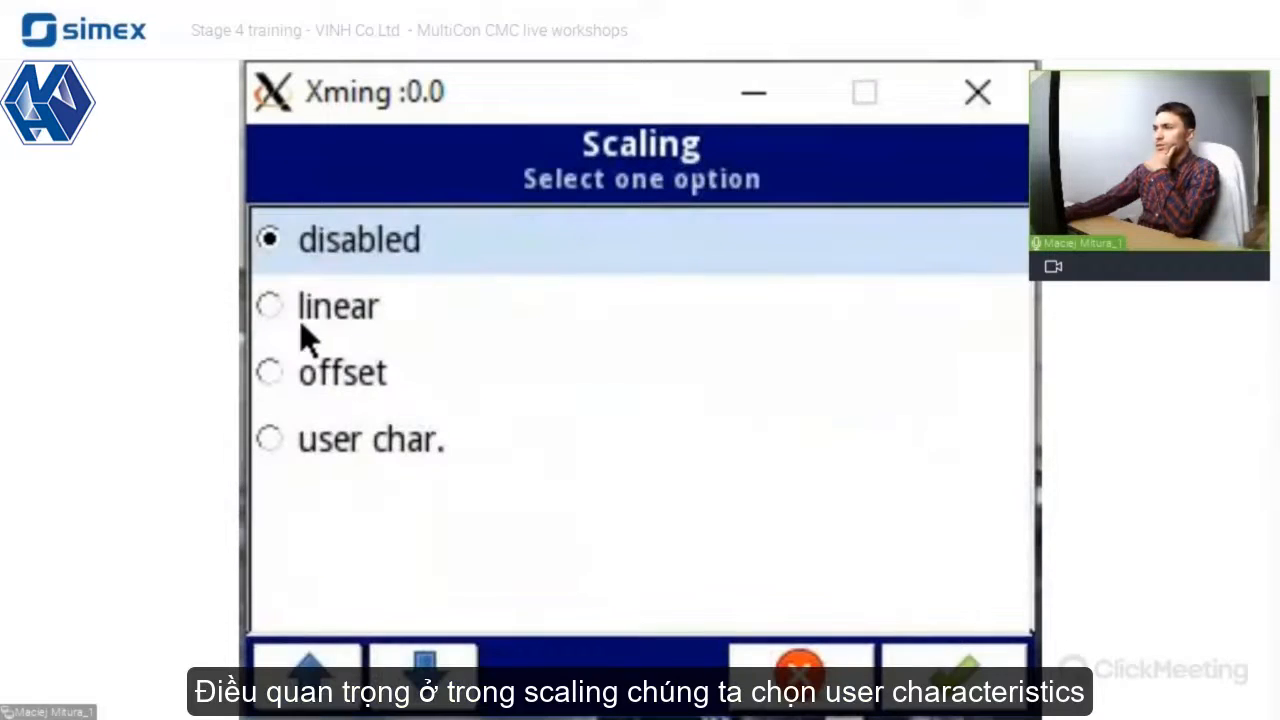
pyautogui.click(292, 450)
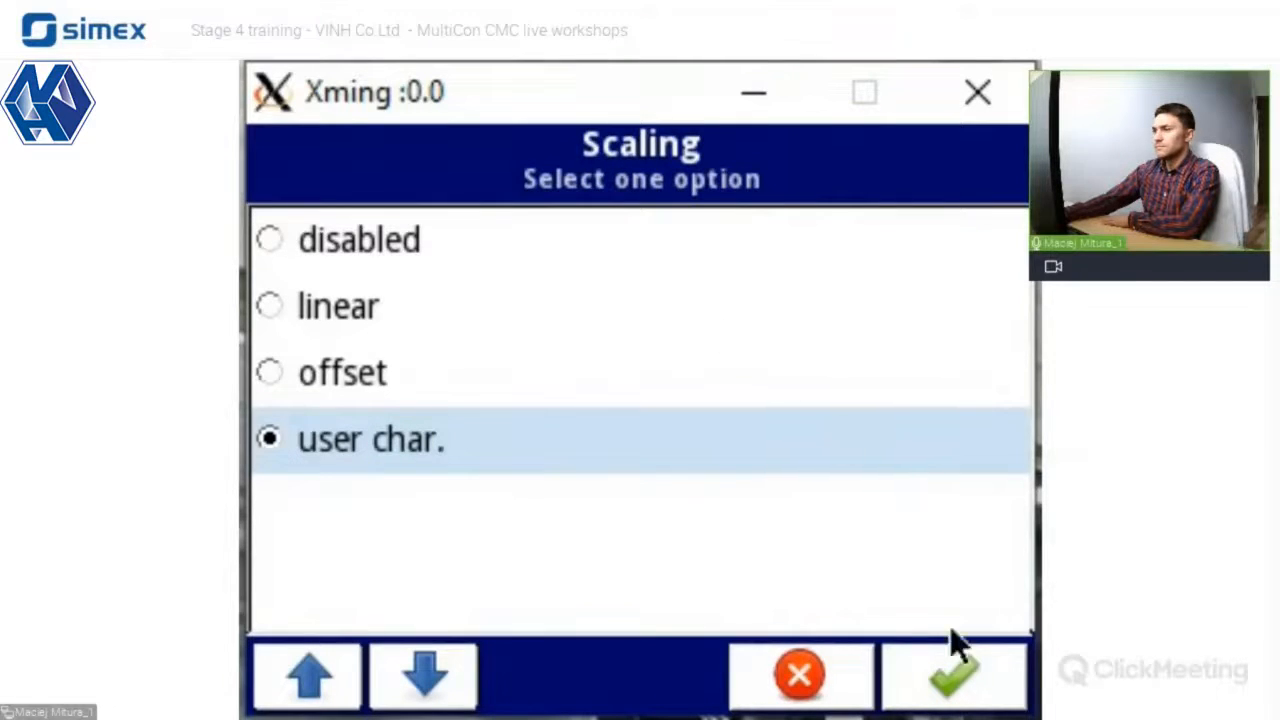
pyautogui.click(951, 668)
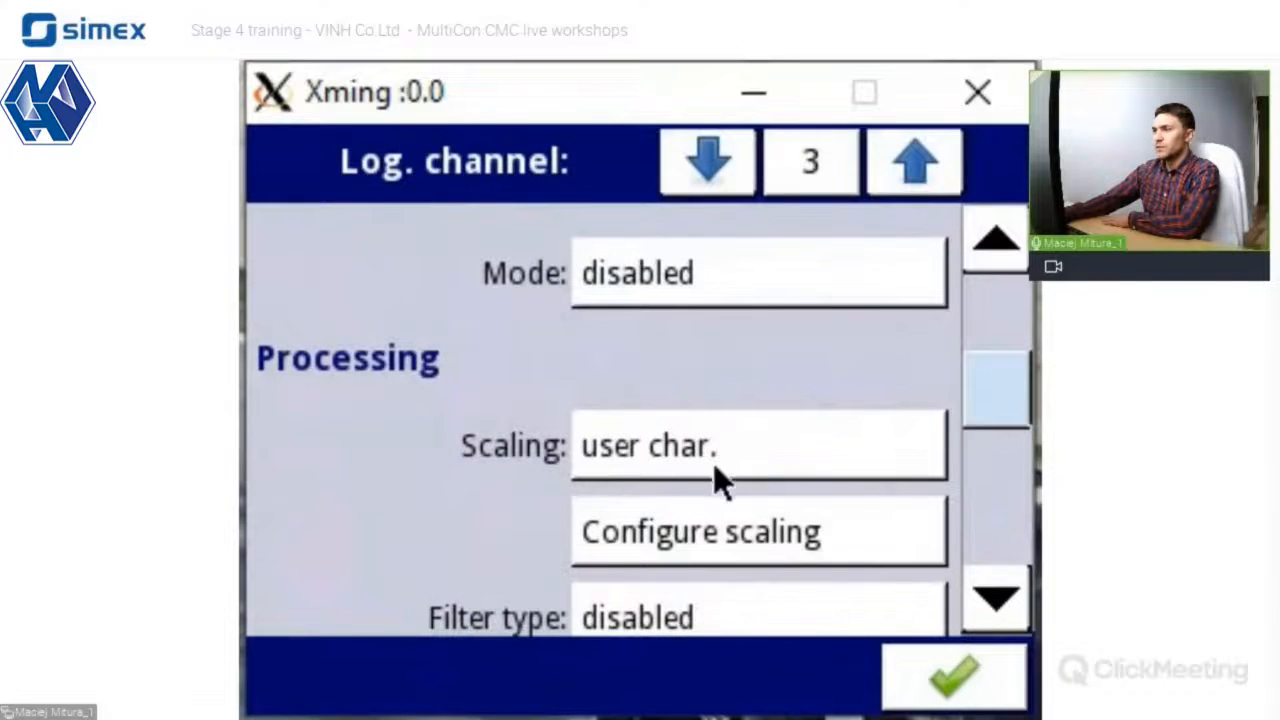
# Step: Import the "my user scaling" template into the scaling configuration of logical channel 3
pyautogui.click(763, 538)
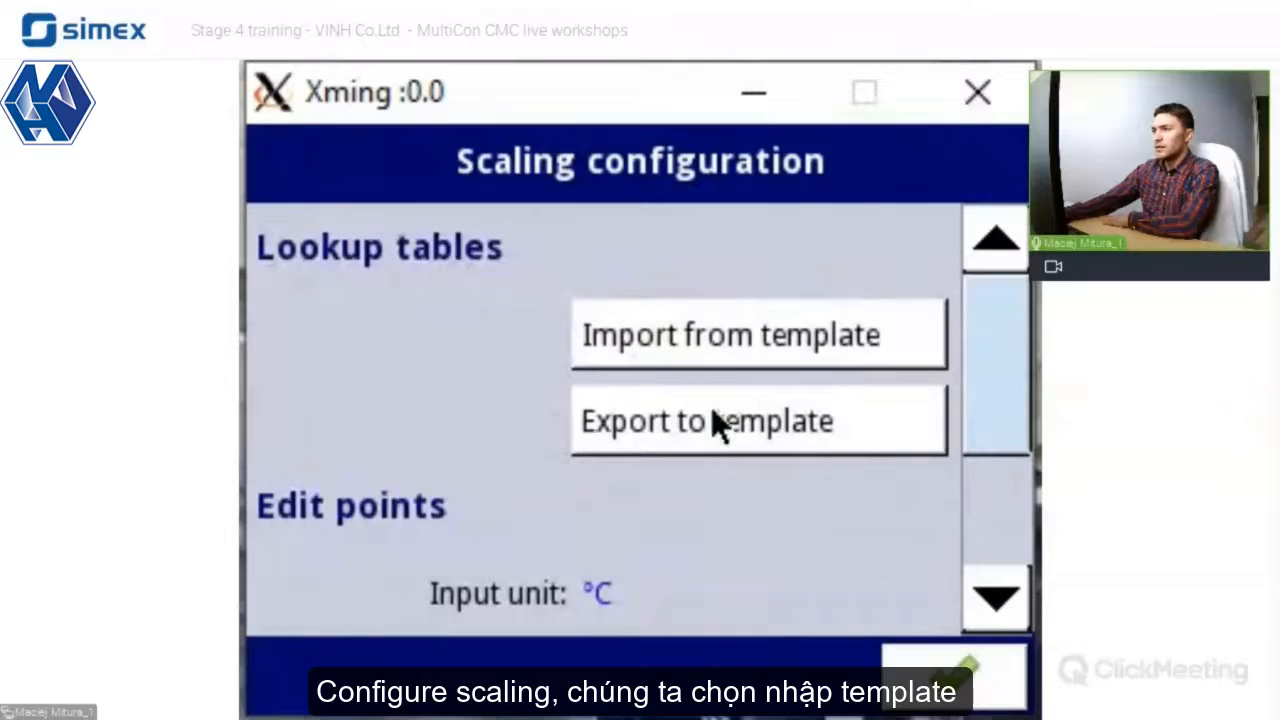
pyautogui.click(786, 343)
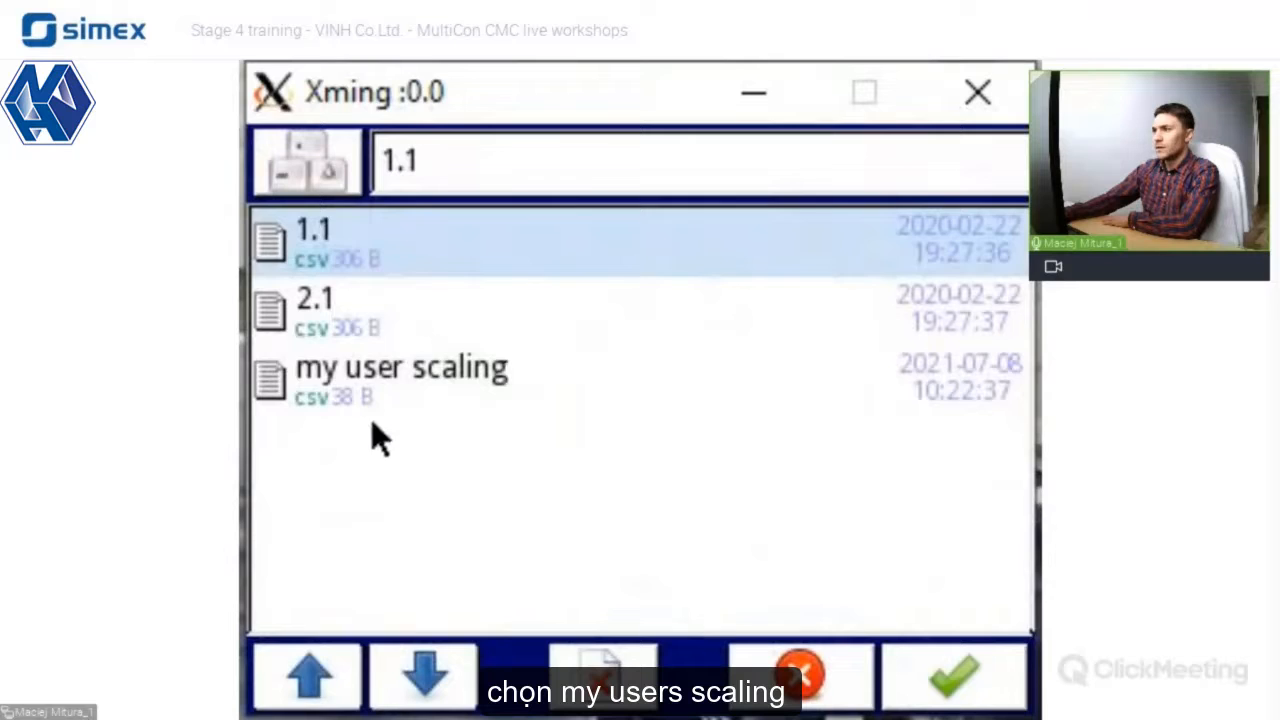
pyautogui.click(378, 405)
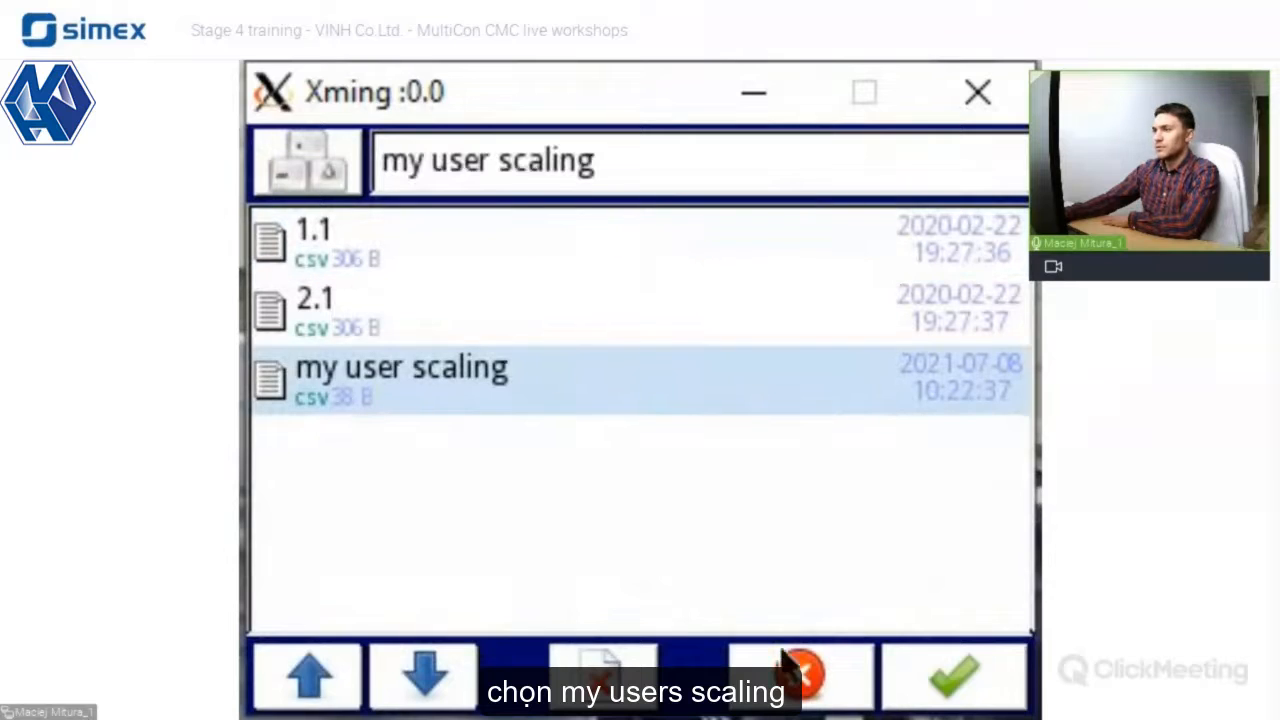
pyautogui.click(940, 688)
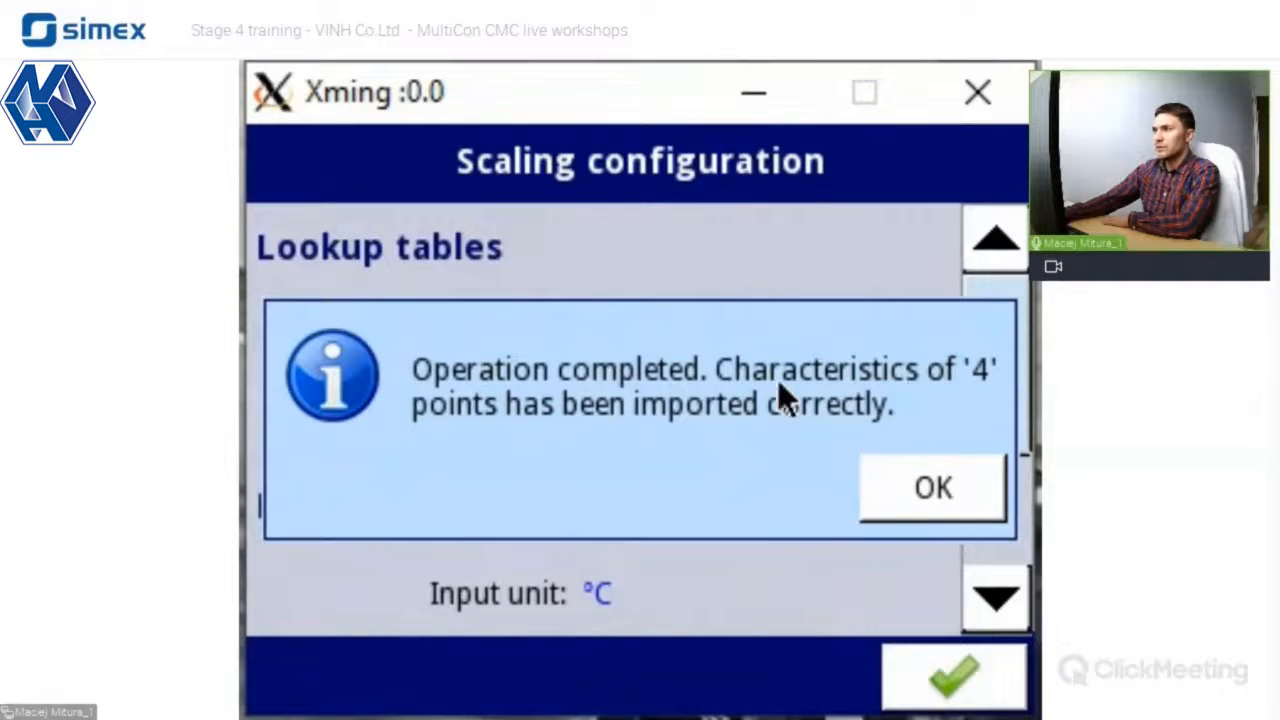
pyautogui.click(925, 486)
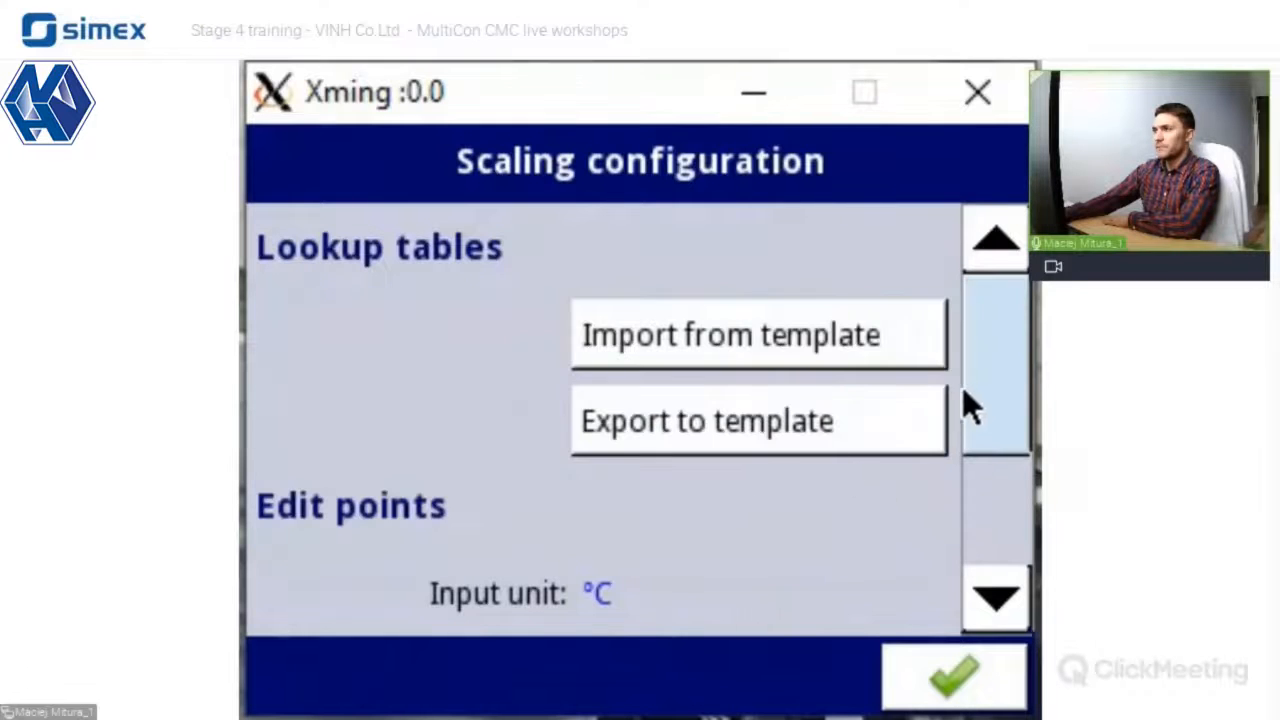
# Step: Open the point editor of logical channel 3 and review the list of imported characteristic points
pyautogui.moveTo(968, 405); pyautogui.dragTo(998, 540)
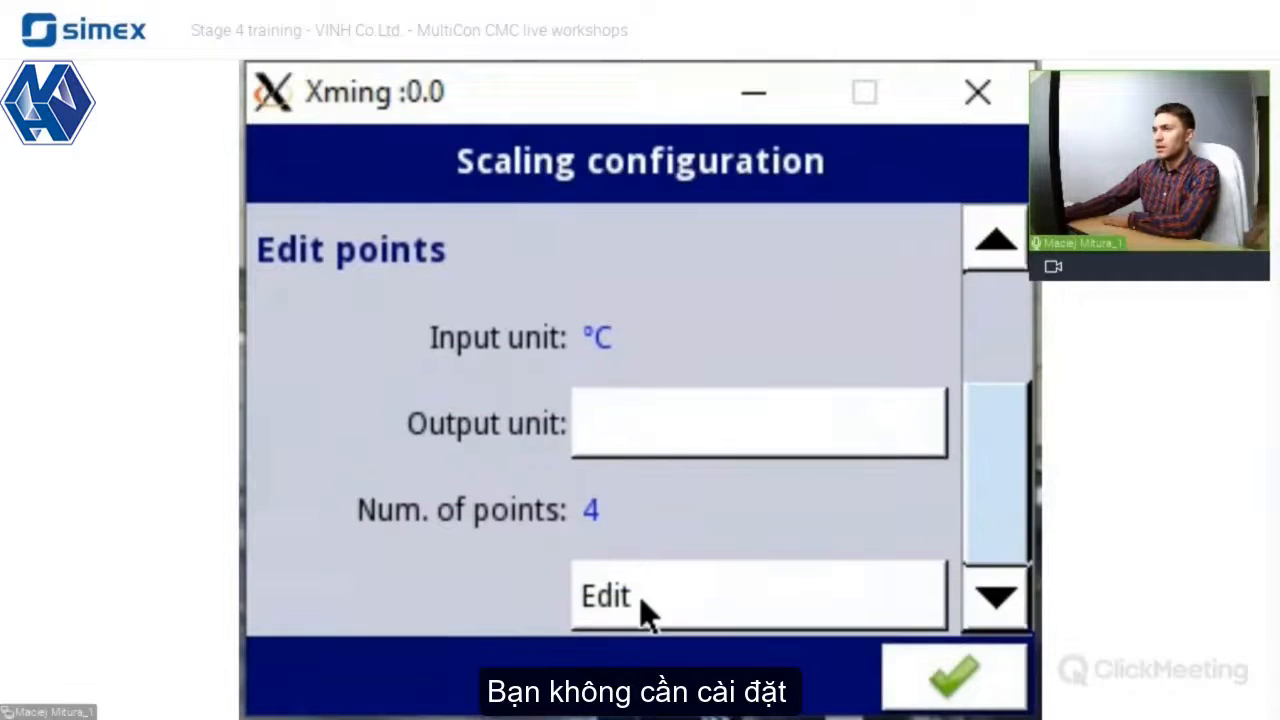
pyautogui.click(639, 596)
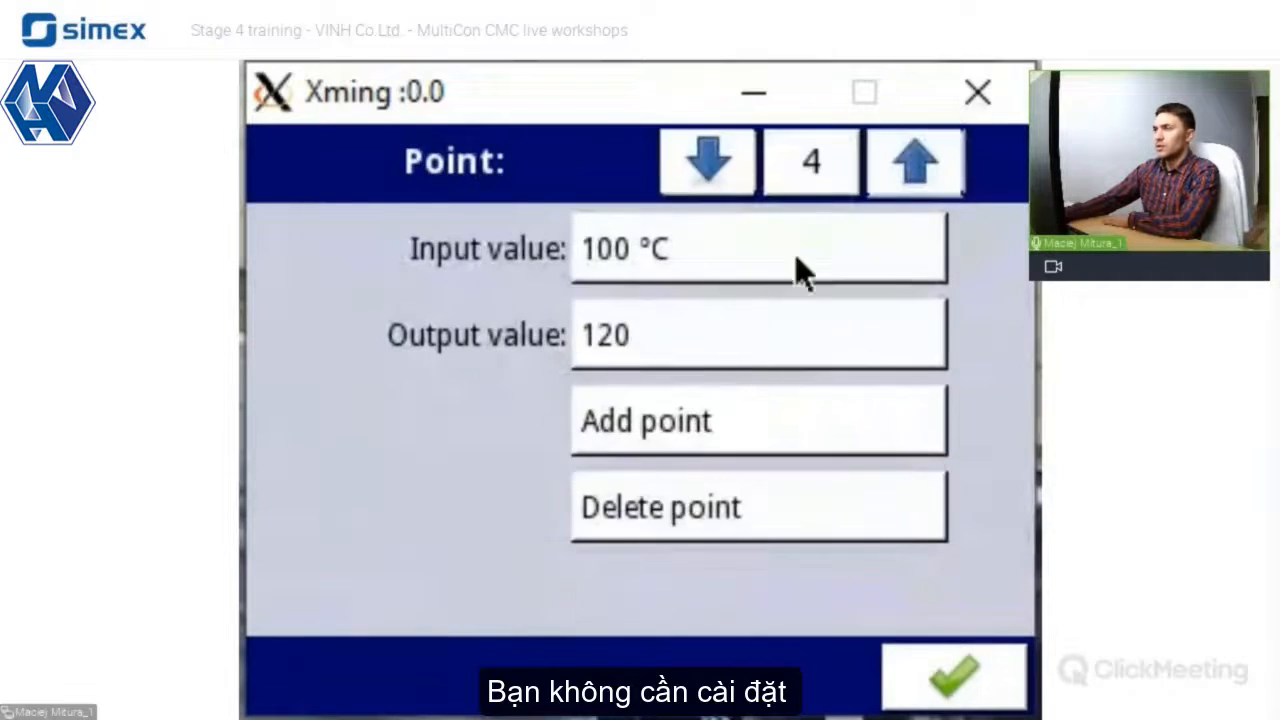
pyautogui.click(807, 173)
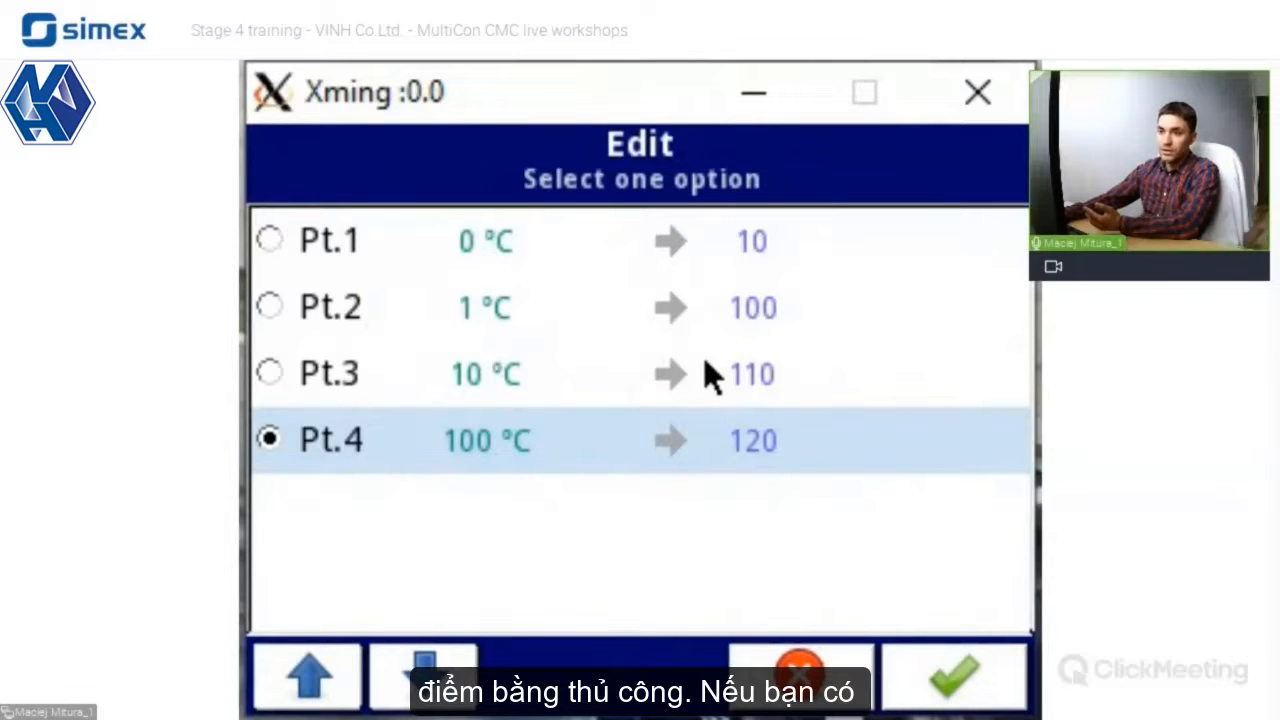
# Step: Close the point list and the logical channel 3 configuration, declining to save the configuration permanently
pyautogui.click(850, 685)
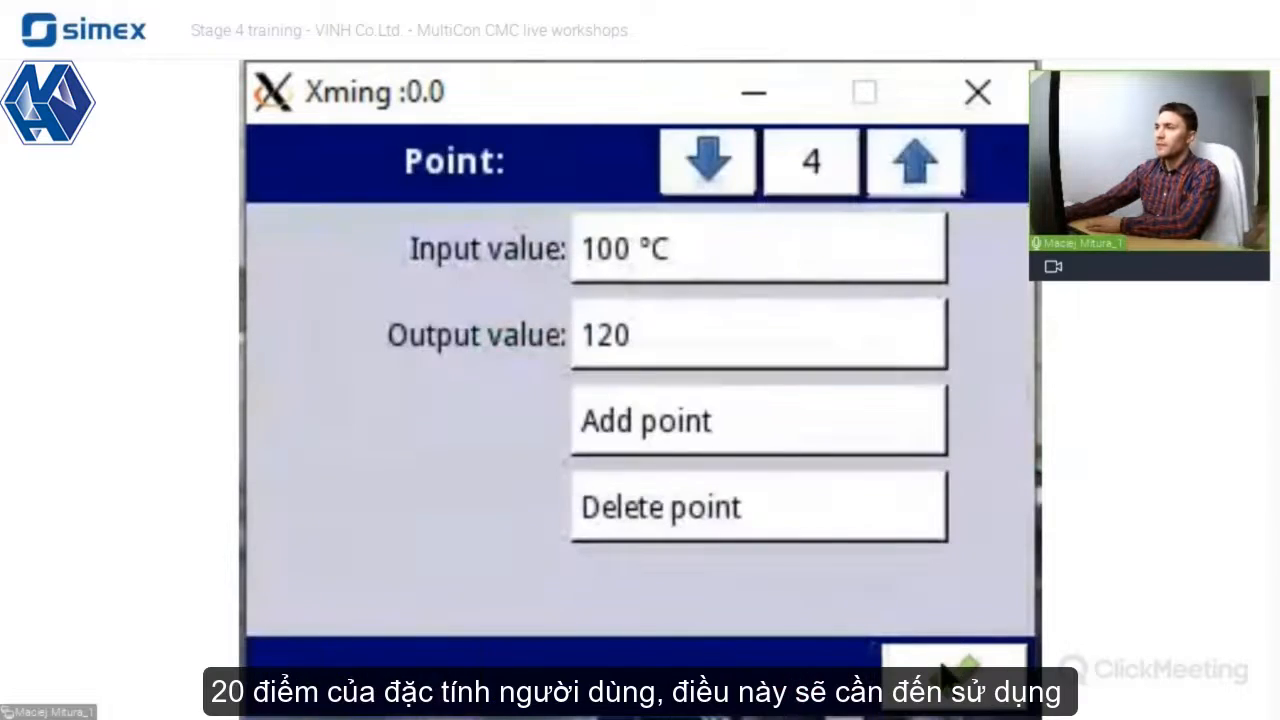
pyautogui.click(952, 678)
pyautogui.click(965, 685)
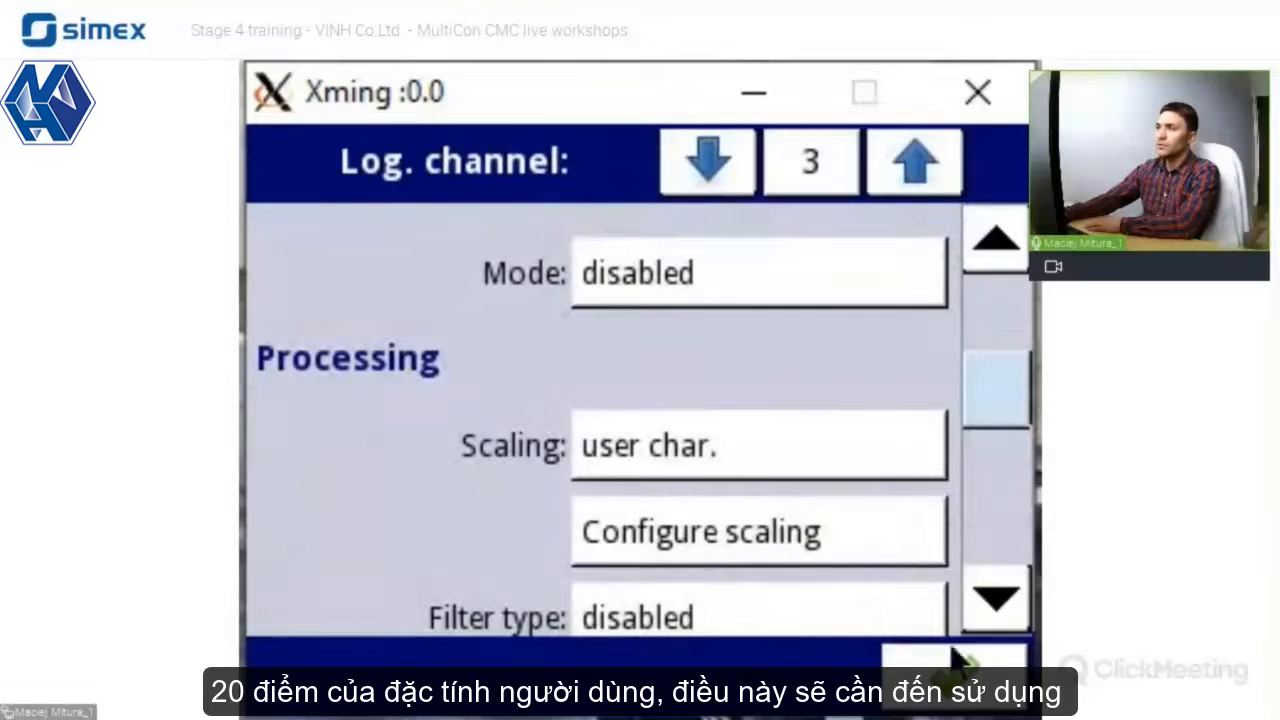
pyautogui.click(960, 665)
pyautogui.click(960, 173)
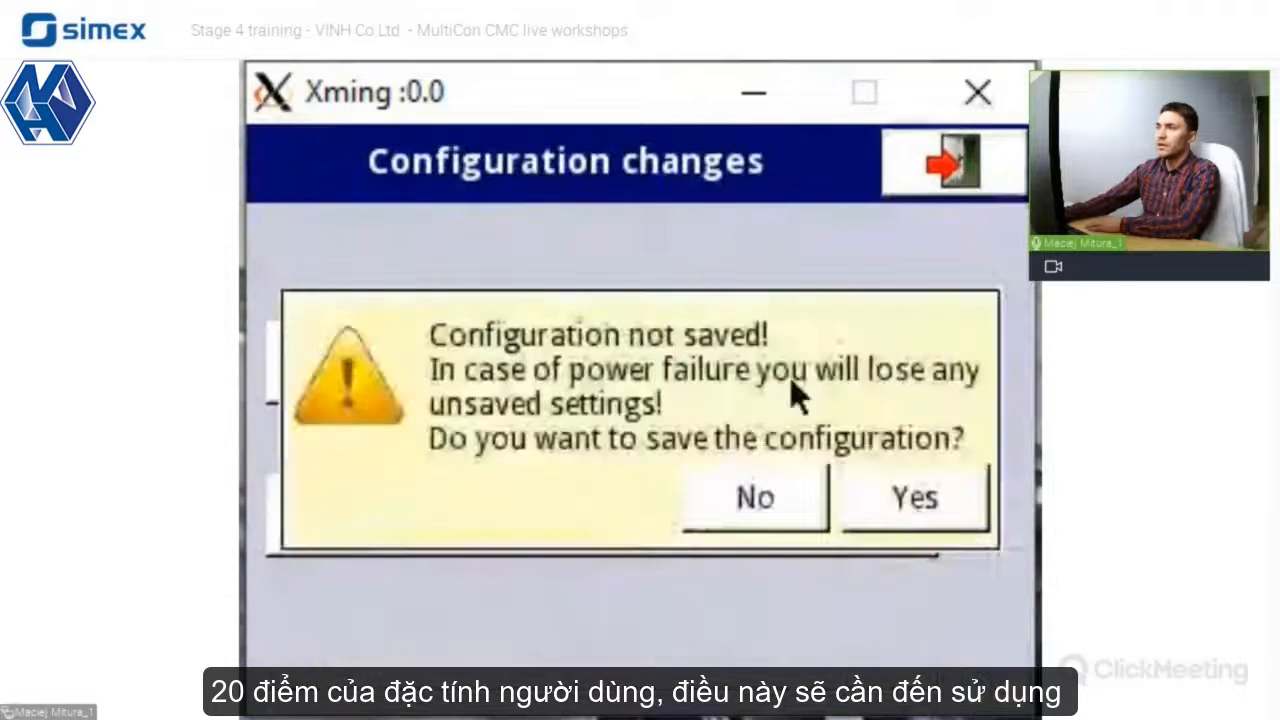
pyautogui.click(766, 484)
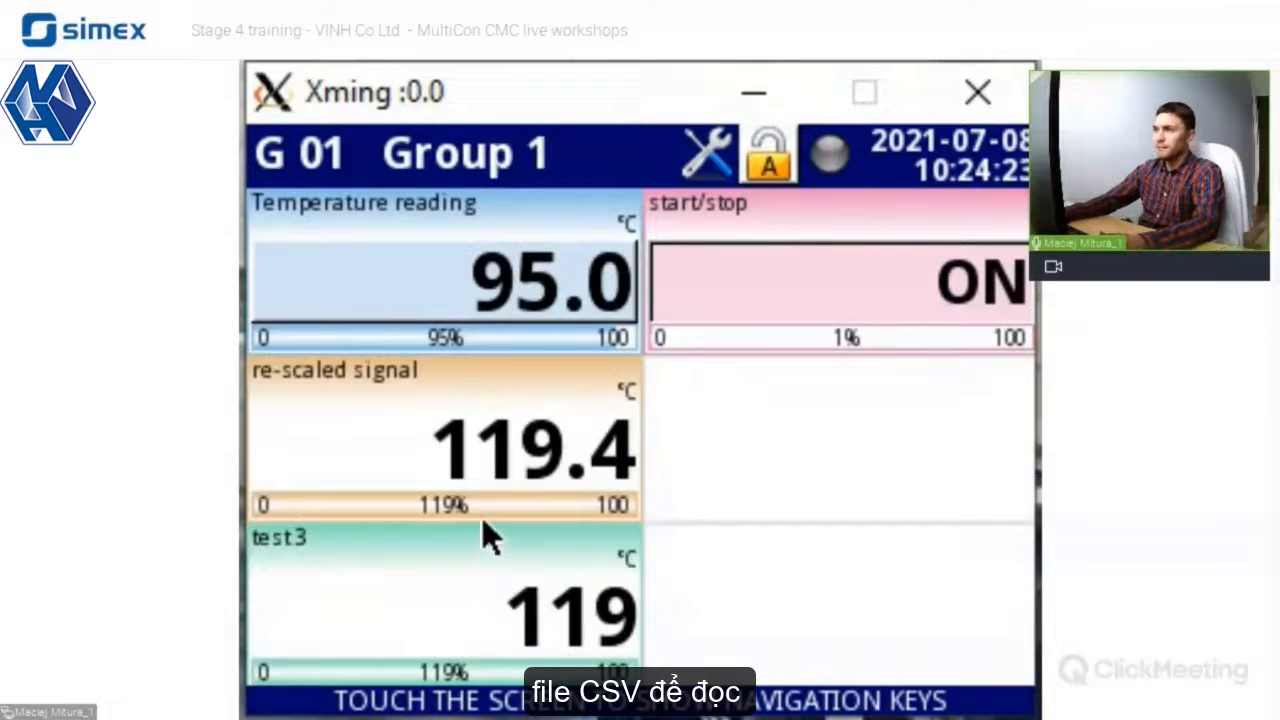
# Step: Set the Temperature reading channel in Group 1 to 50 °C
pyautogui.click(541, 306)
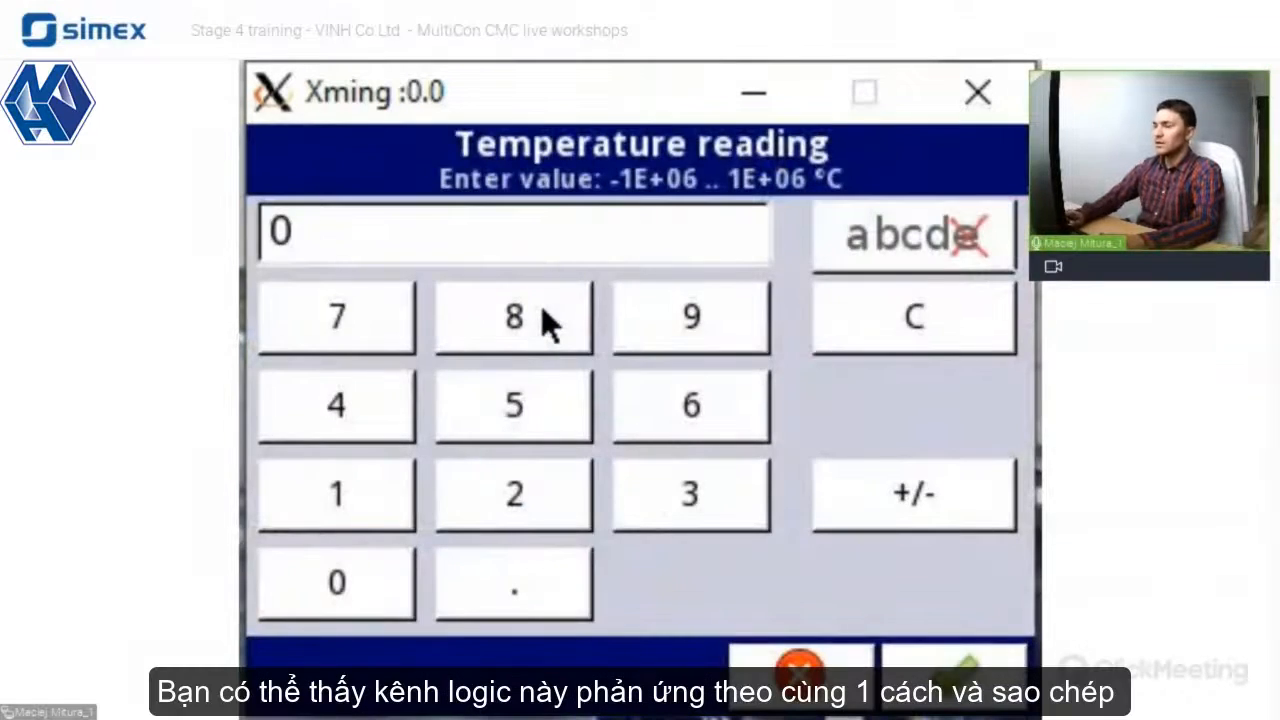
pyautogui.write('50')
pyautogui.press('Return')
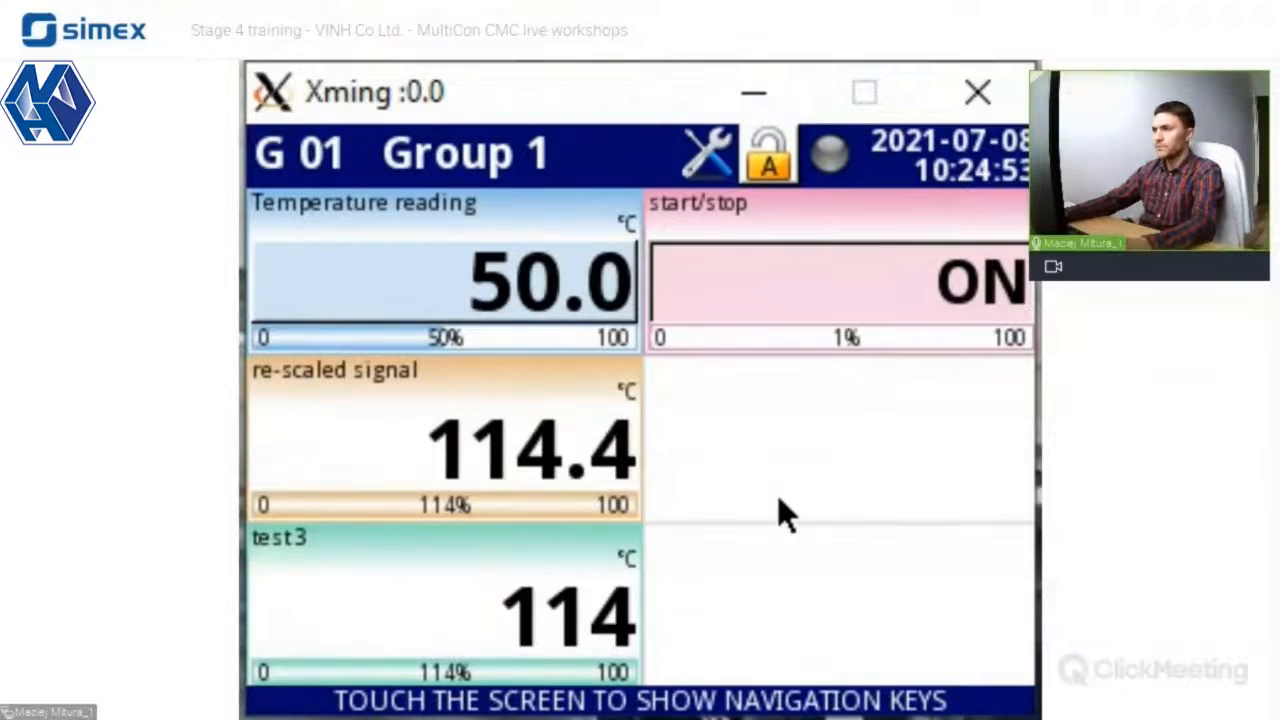
# Step: Open the management of user characteristic files on the device
pyautogui.click(701, 451)
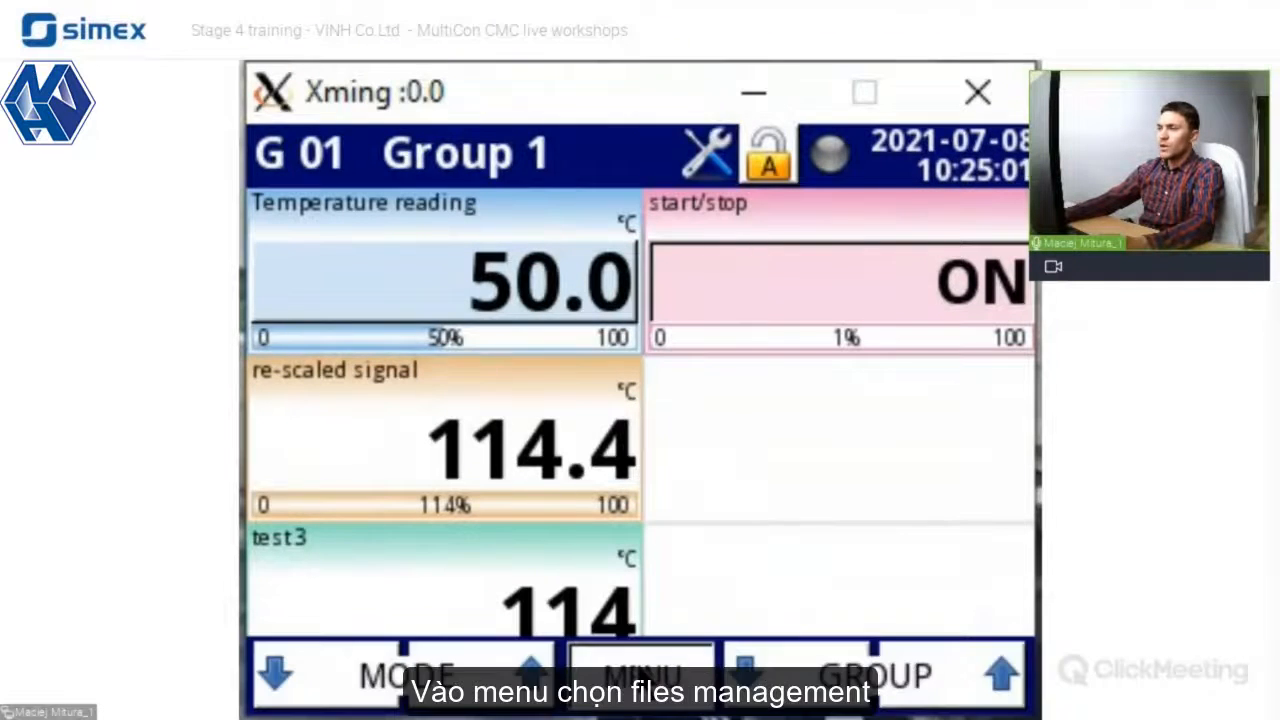
pyautogui.click(640, 678)
pyautogui.click(859, 398)
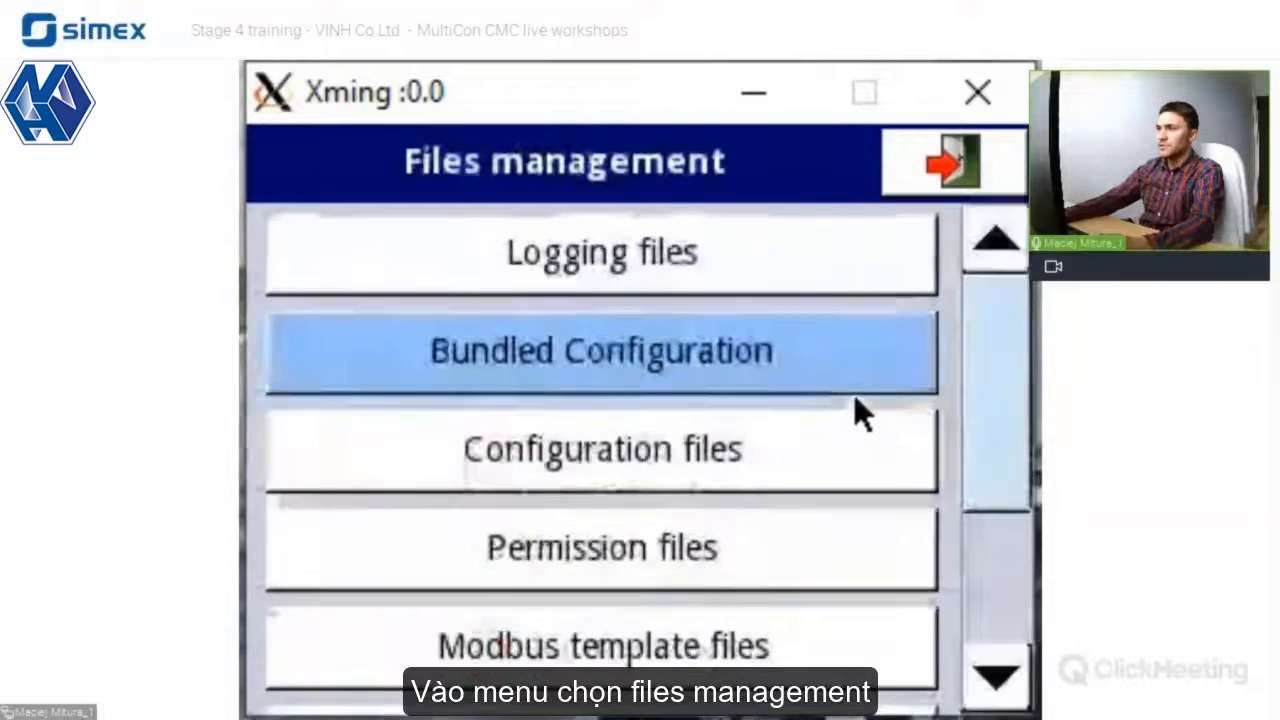
pyautogui.moveTo(979, 340); pyautogui.dragTo(980, 495)
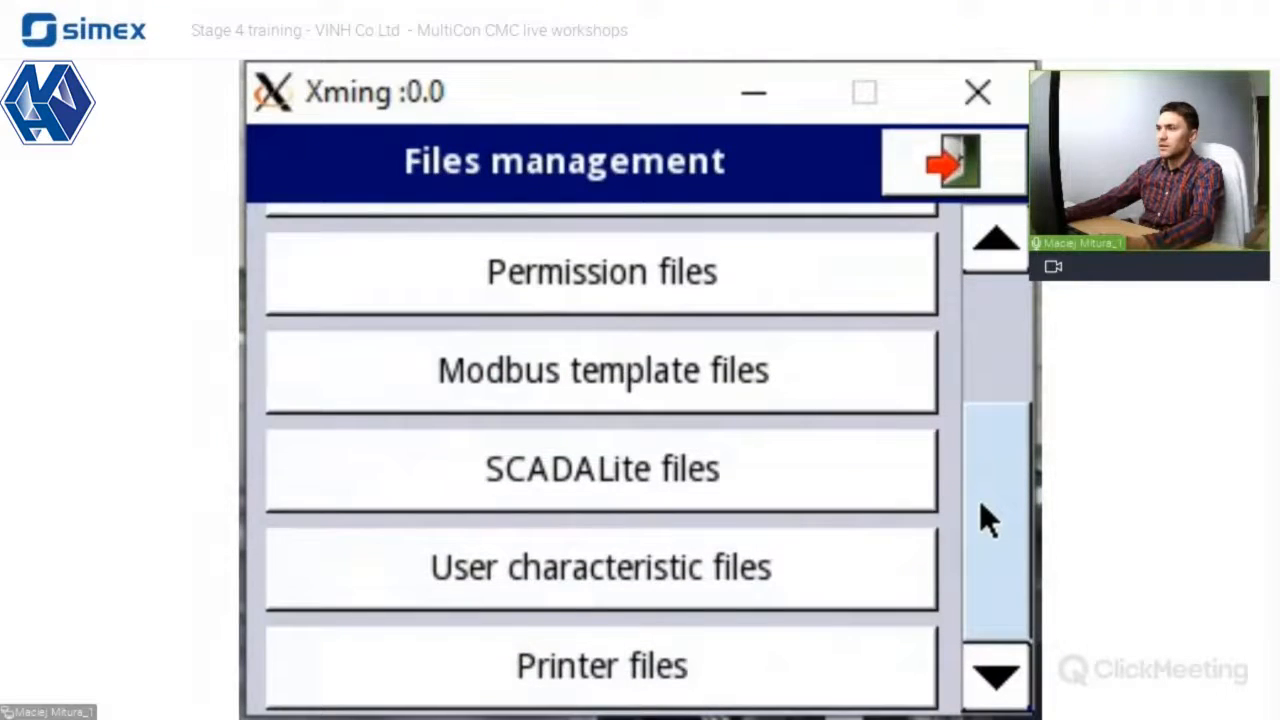
pyautogui.click(820, 578)
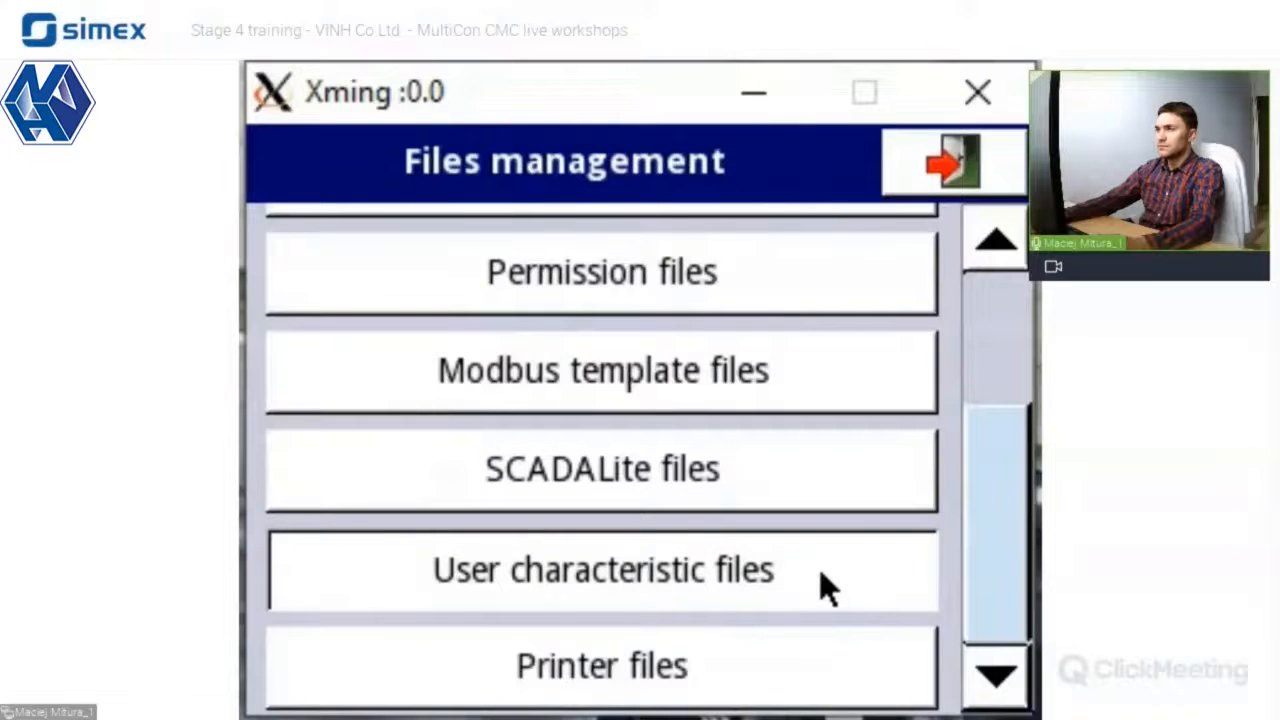
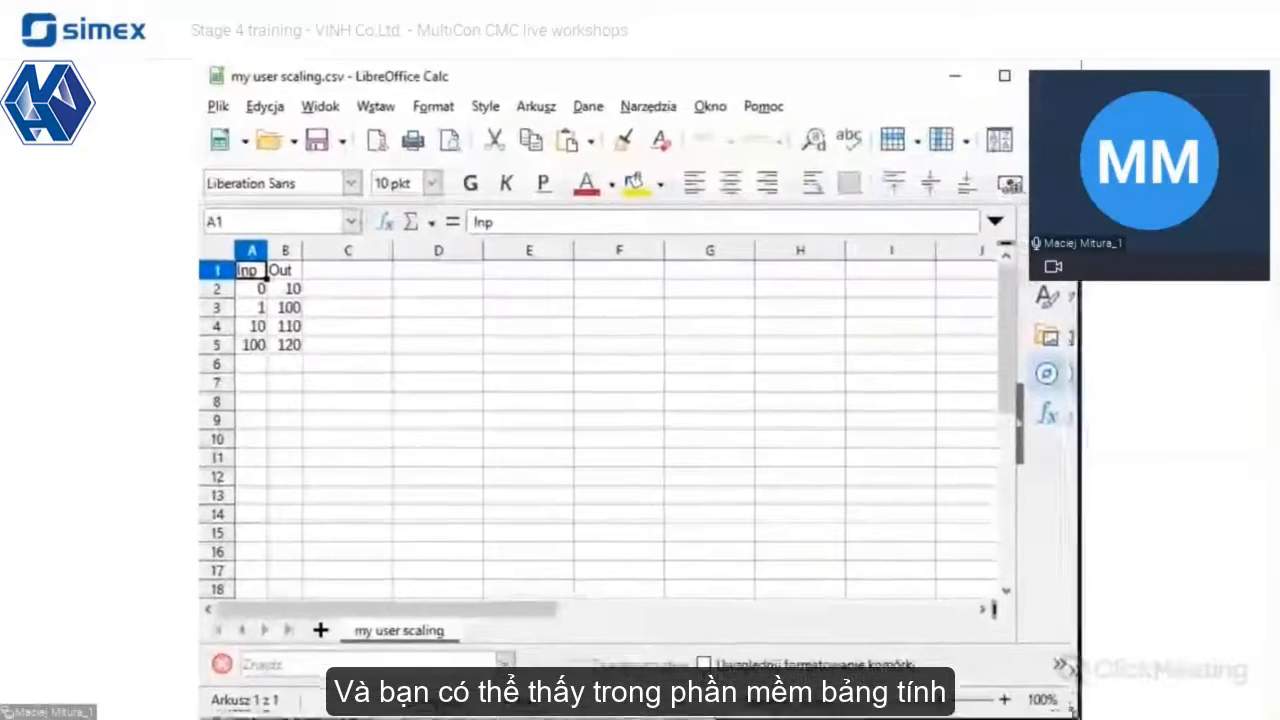
# Step: In LibreOffice Calc, add a point with input 200 and output 130 in row 6 of my user scaling.csv
pyautogui.click(717, 483)
pyautogui.scroll(4, 537, 466)
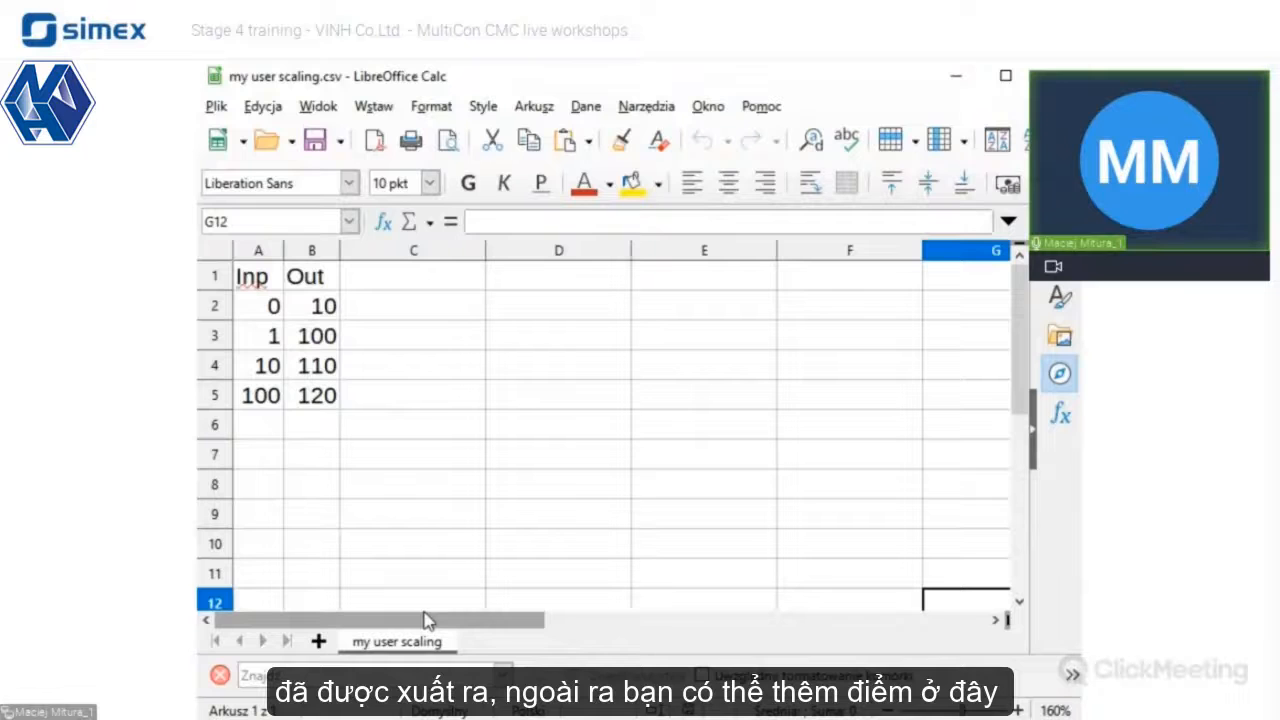
pyautogui.click(413, 424)
pyautogui.moveTo(560, 80); pyautogui.dragTo(528, 88)
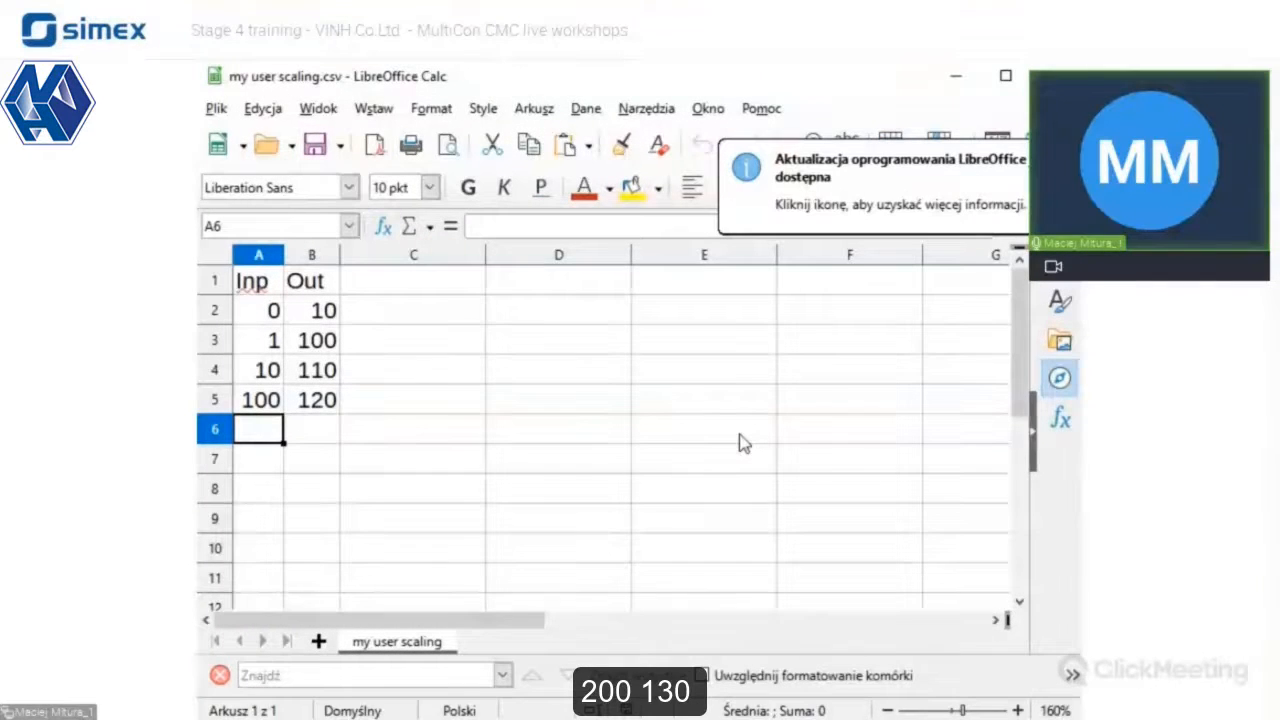
pyautogui.write('200')
pyautogui.press('Tab')
pyautogui.write('130')
pyautogui.press('Return')
# Step: Add two more points below the last row: input 300 with output 150, and input 1000 with output 500
pyautogui.write('300')
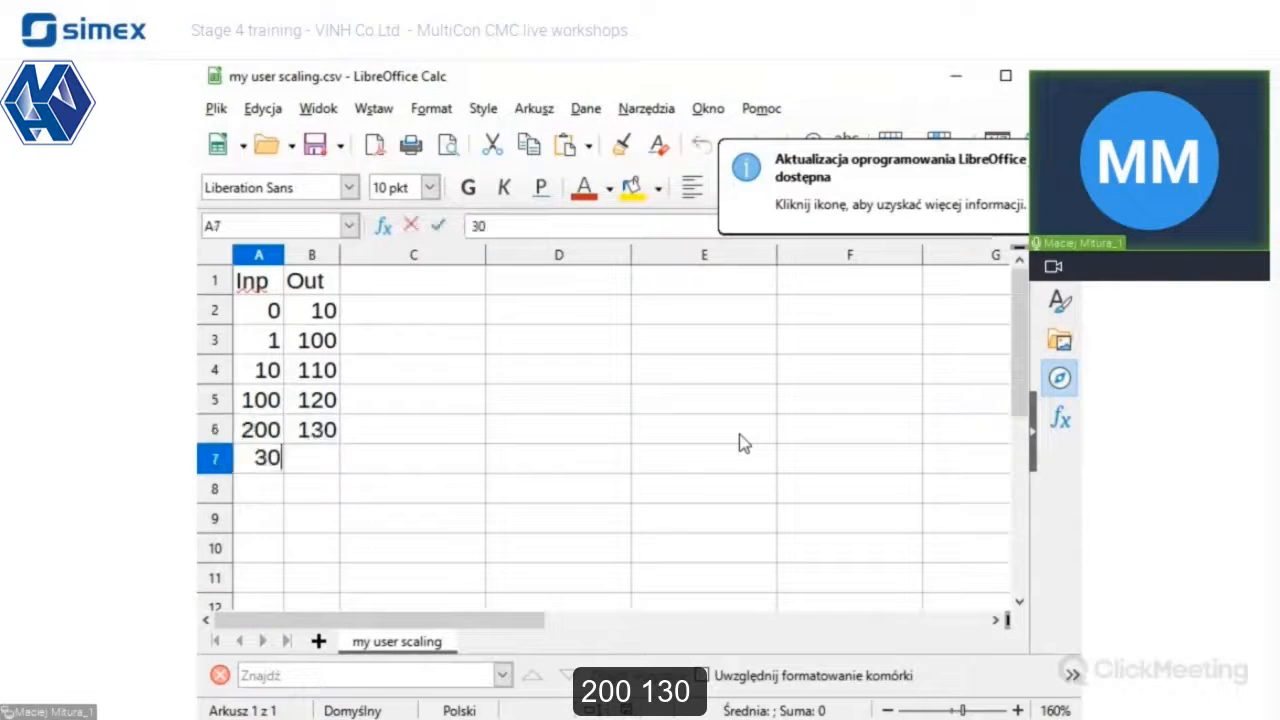
pyautogui.press('Tab')
pyautogui.write('150')
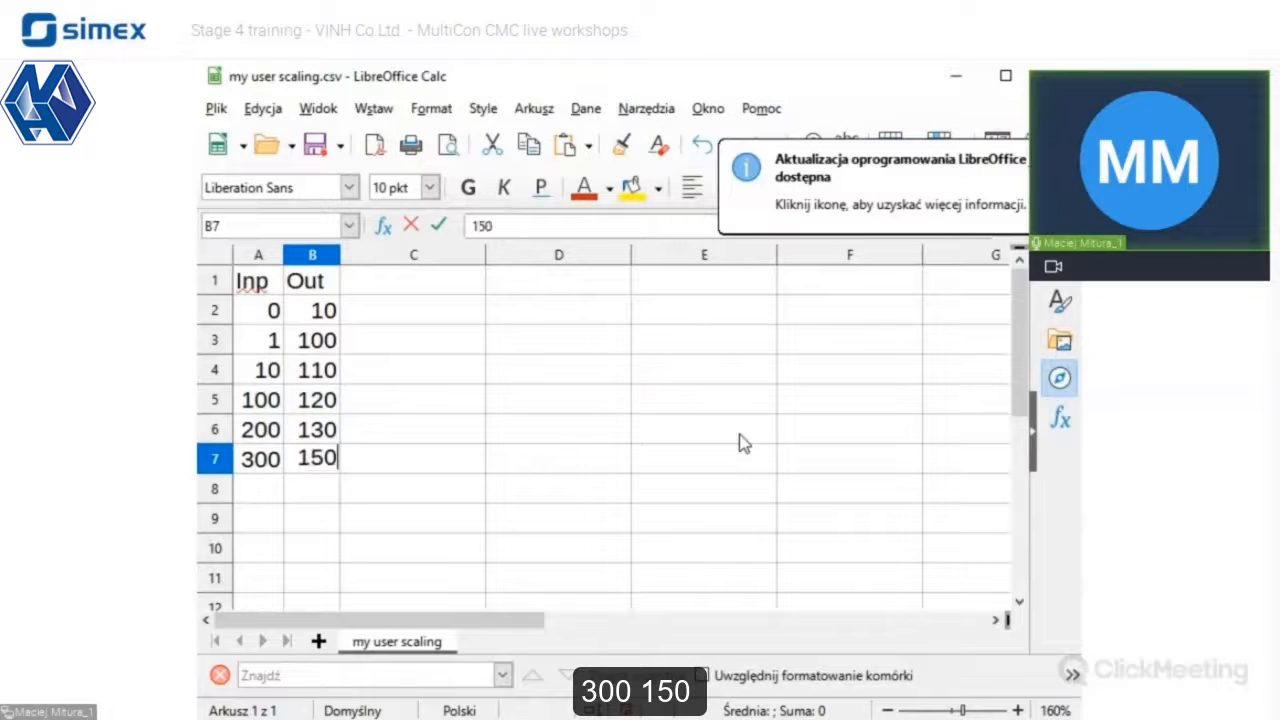
pyautogui.press('Return')
pyautogui.write('1000')
pyautogui.press('Tab')
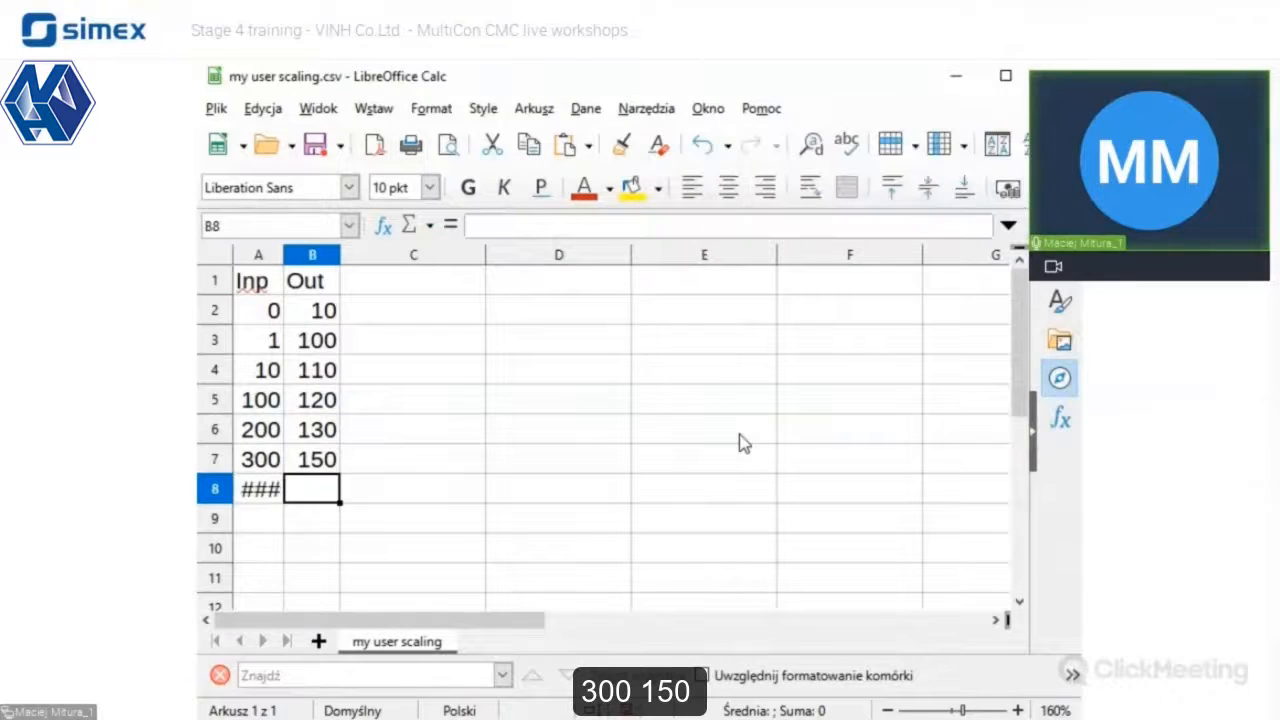
pyautogui.write('500')
pyautogui.press('Return')
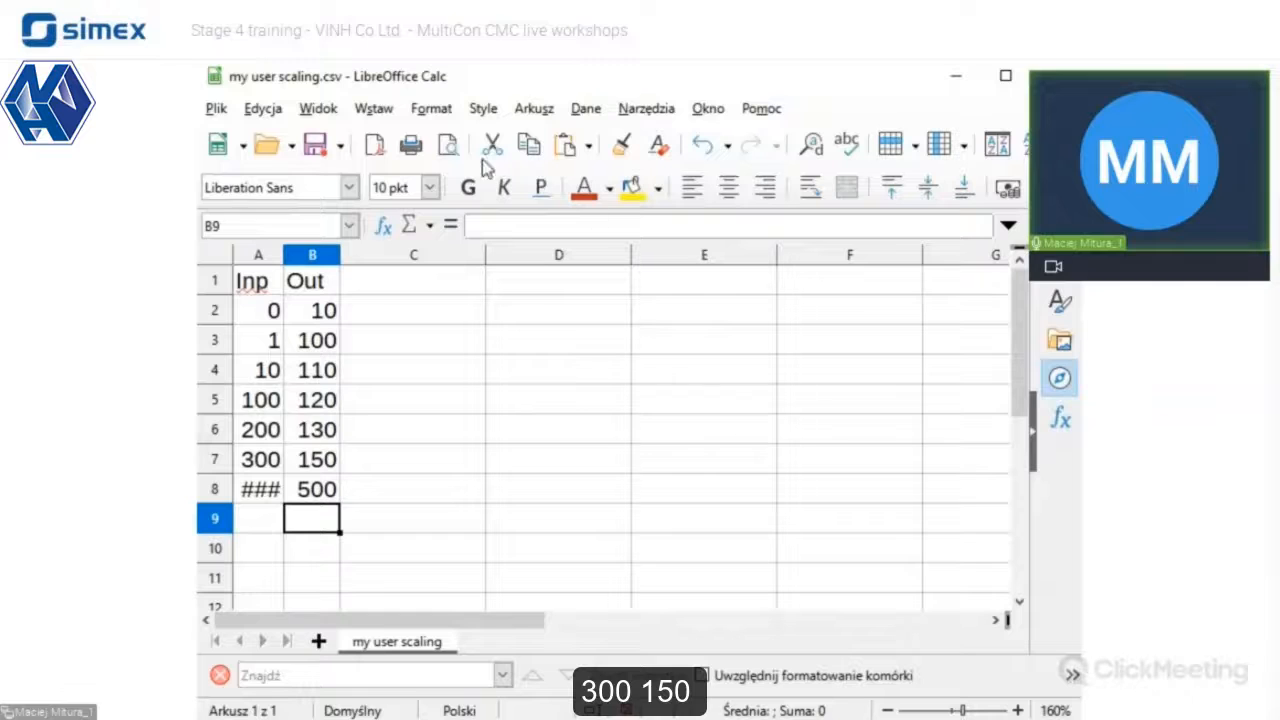
# Step: Widen the Inp column so its values fit and save the spreadsheet, keeping the CSV text format
pyautogui.moveTo(285, 257); pyautogui.dragTo(322, 257)
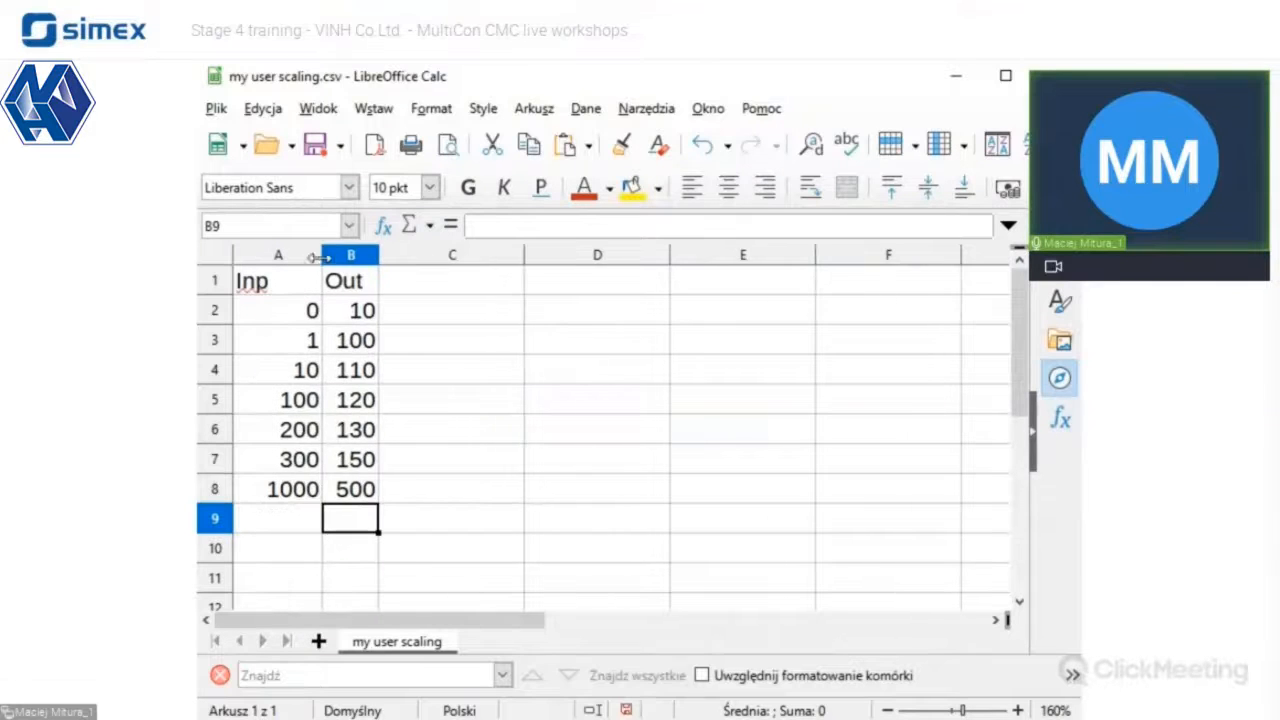
pyautogui.click(477, 449)
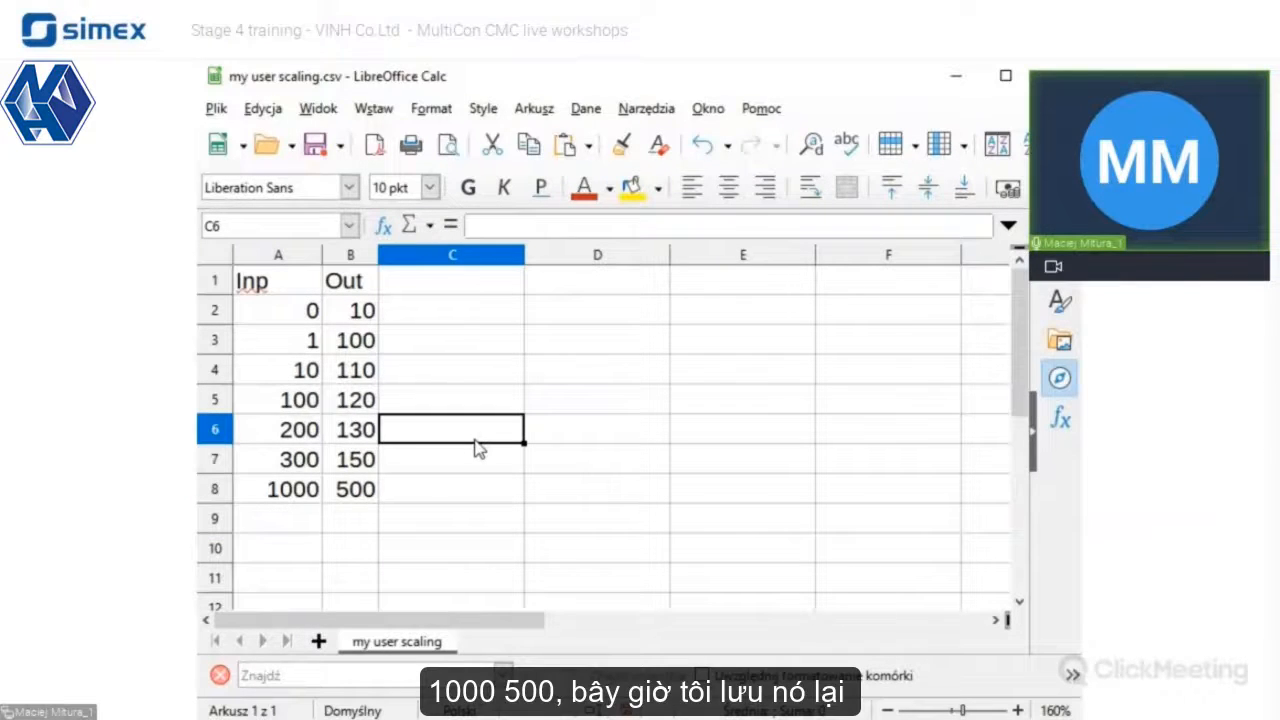
pyautogui.click(316, 146)
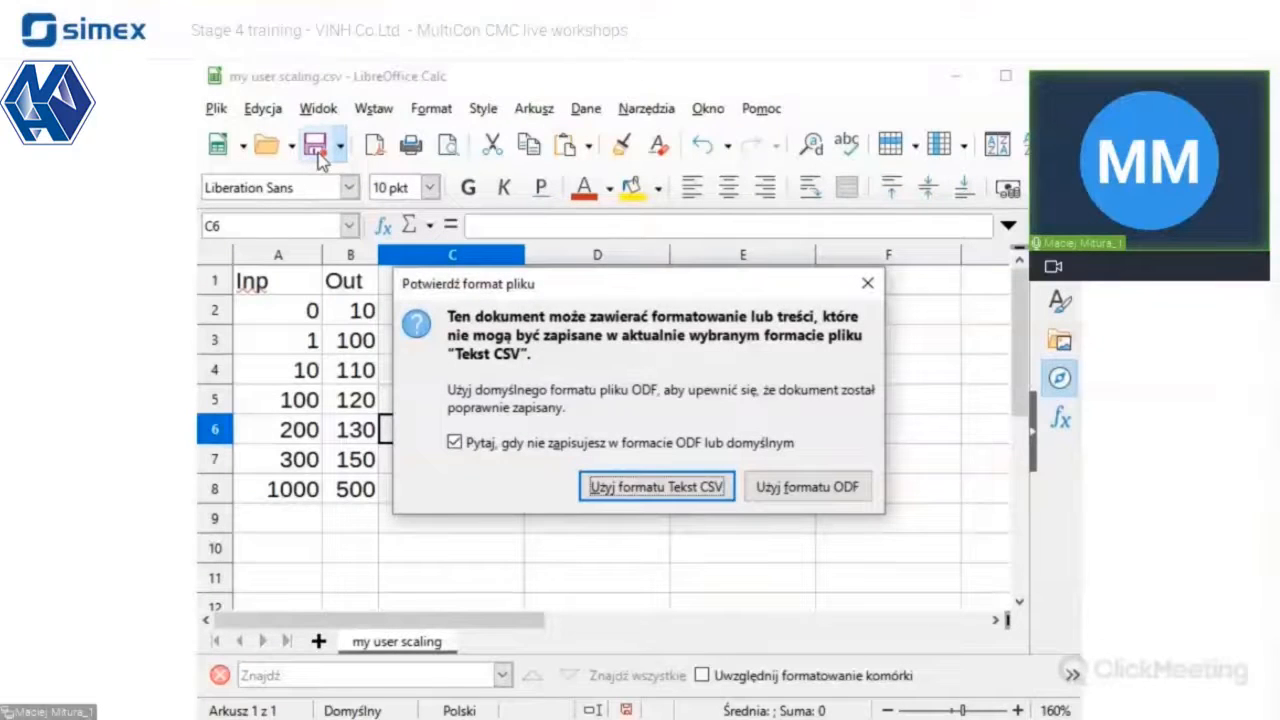
pyautogui.click(672, 487)
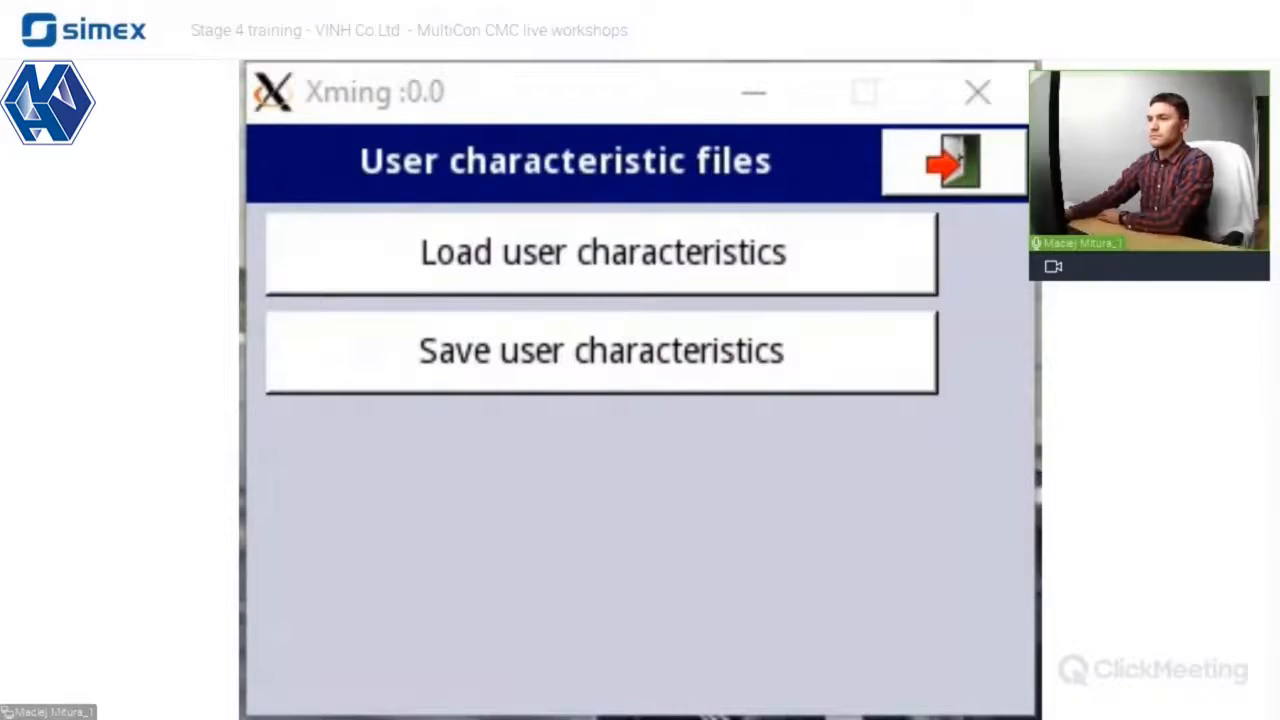
# Step: Switch back to the Xming device window and load the my user scaling characteristic file, agreeing to save it
pyautogui.click(748, 263)
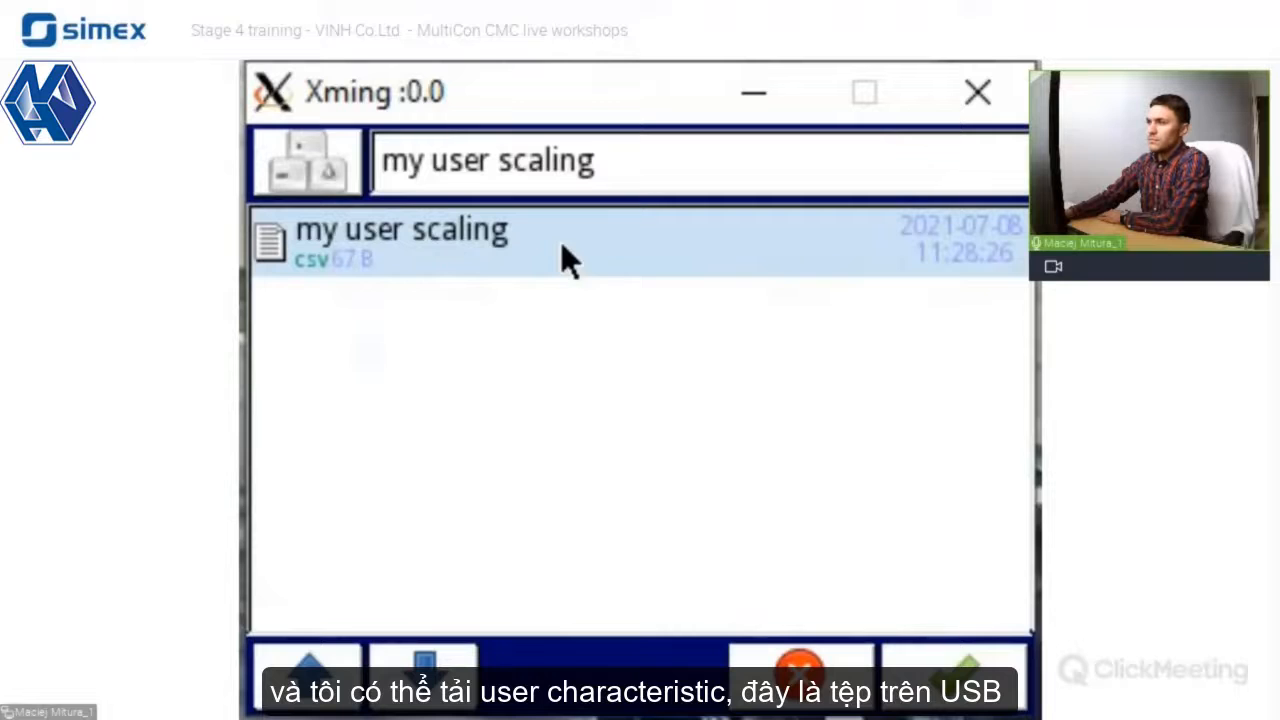
pyautogui.click(943, 686)
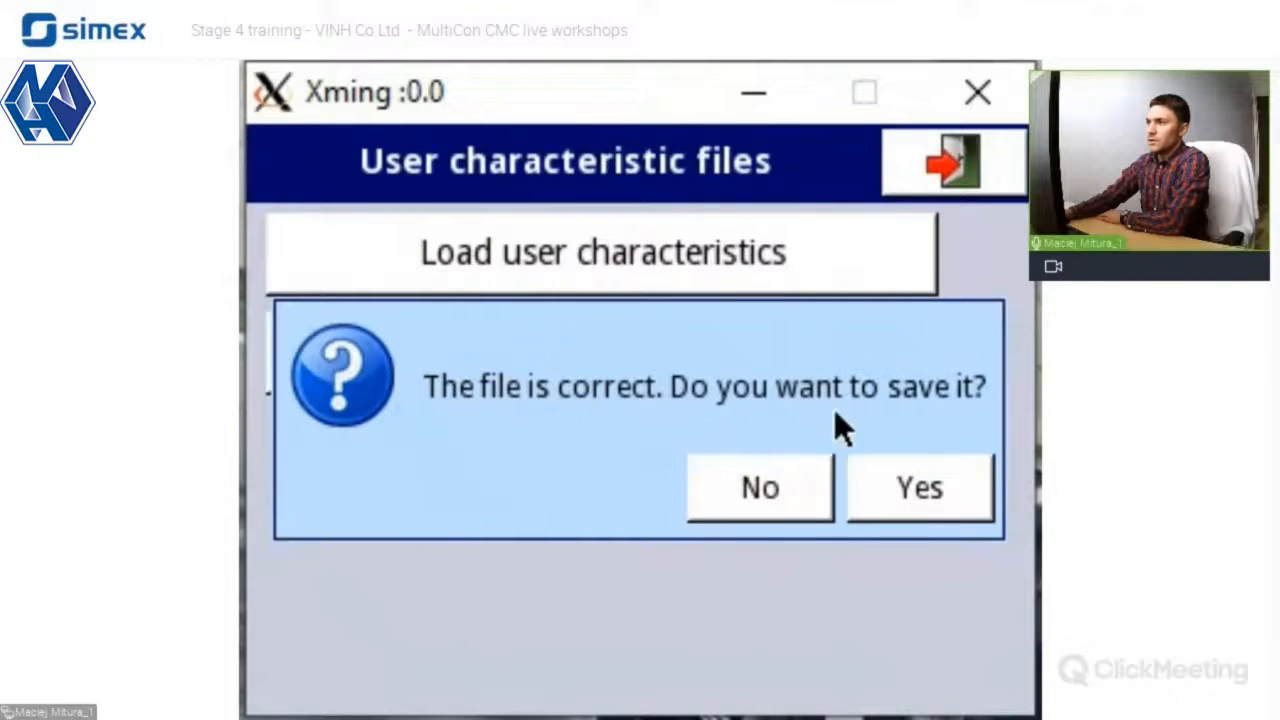
pyautogui.click(955, 480)
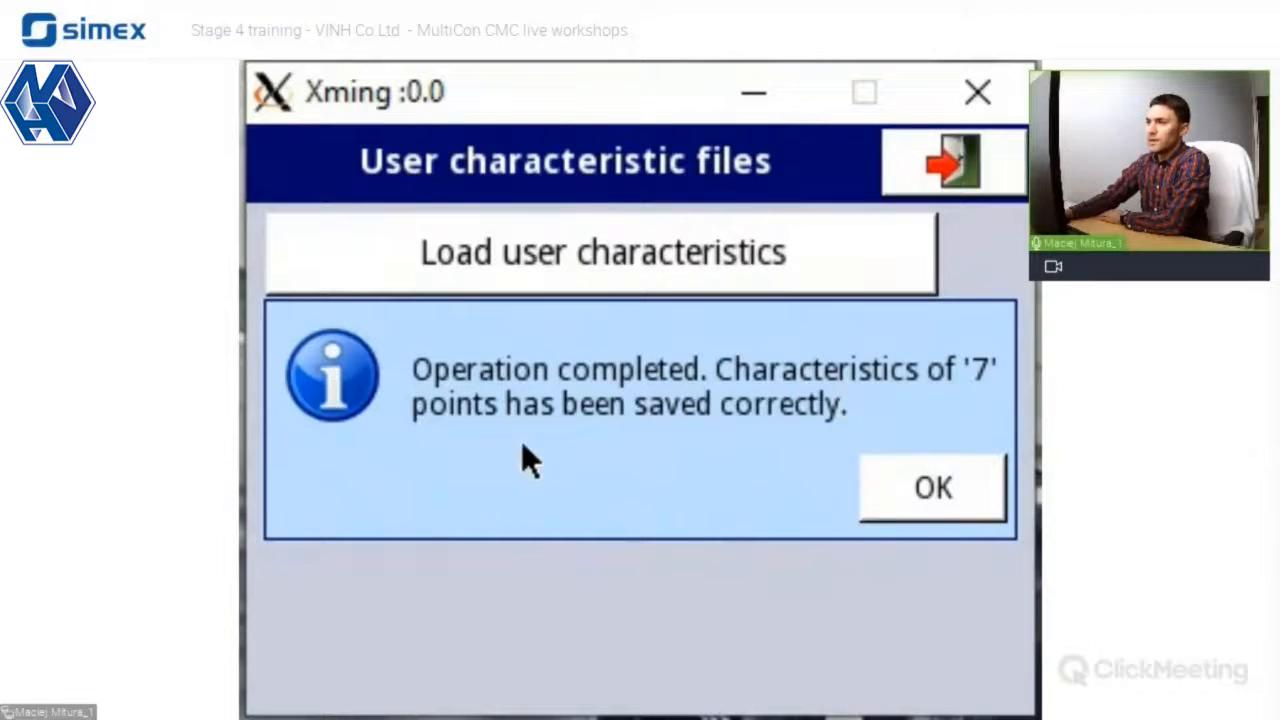
pyautogui.click(944, 492)
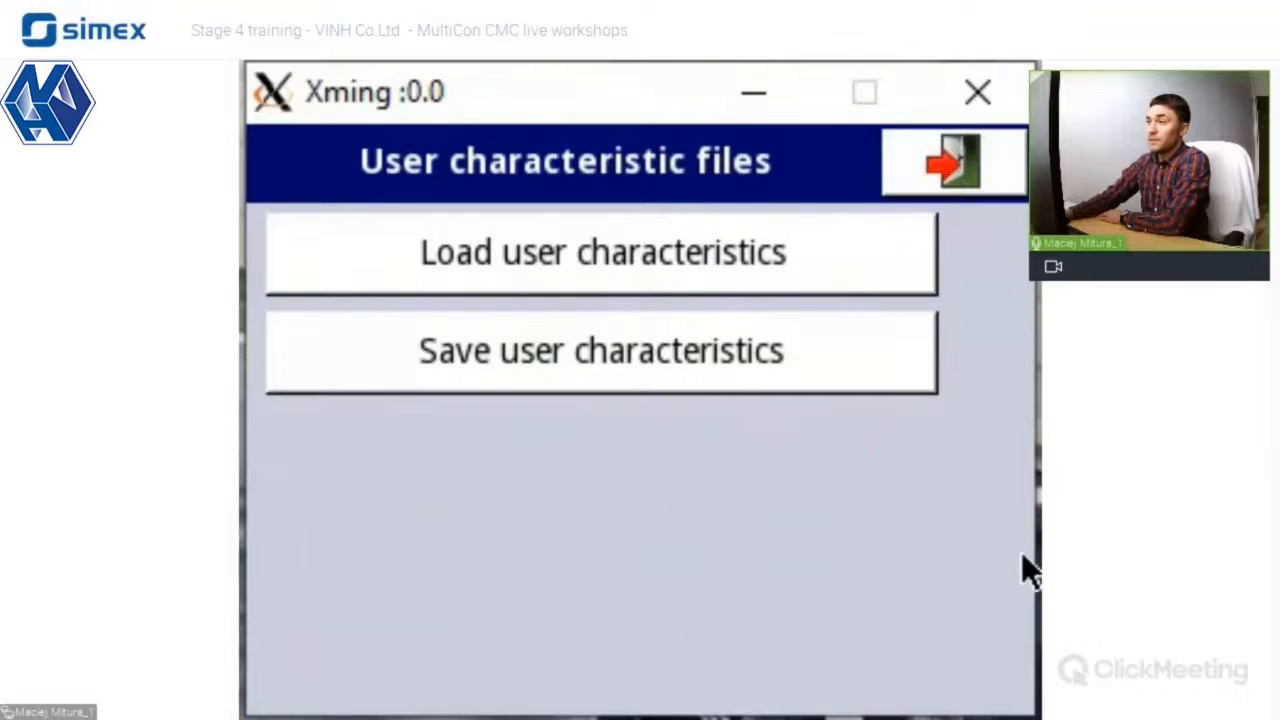
# Step: Leave the files management and save the device configuration
pyautogui.click(925, 165)
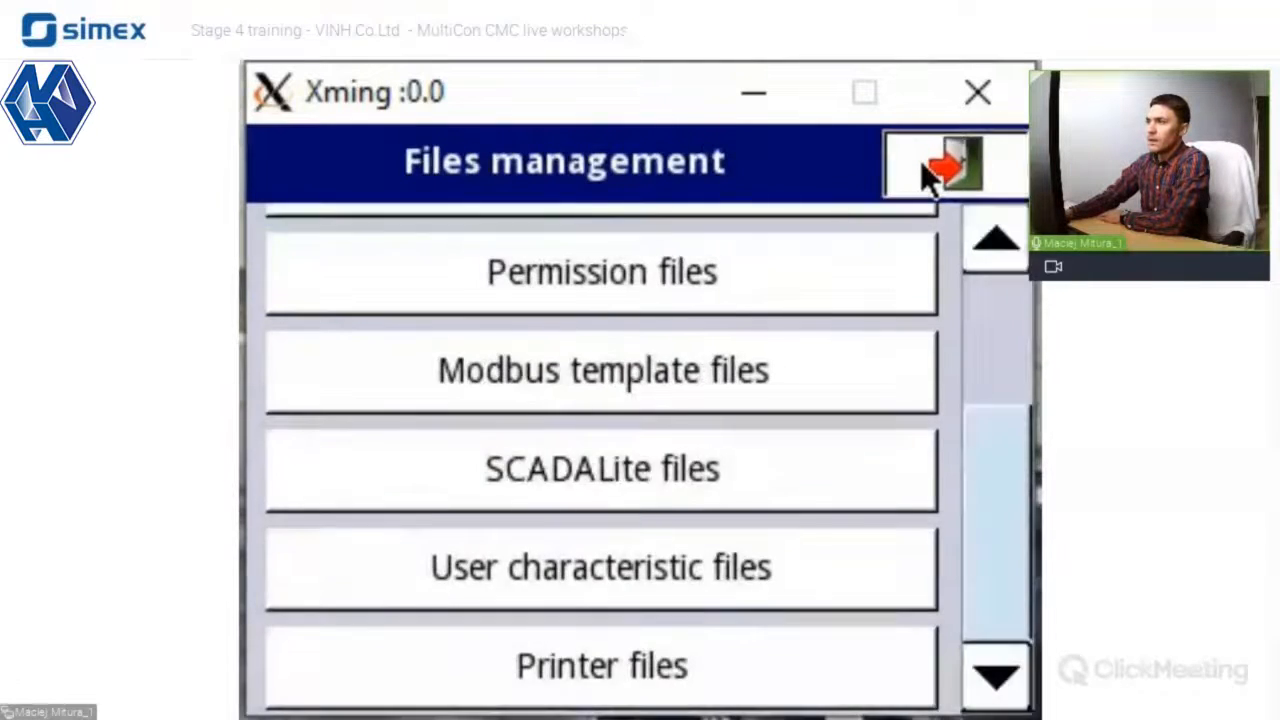
pyautogui.click(925, 168)
pyautogui.click(848, 478)
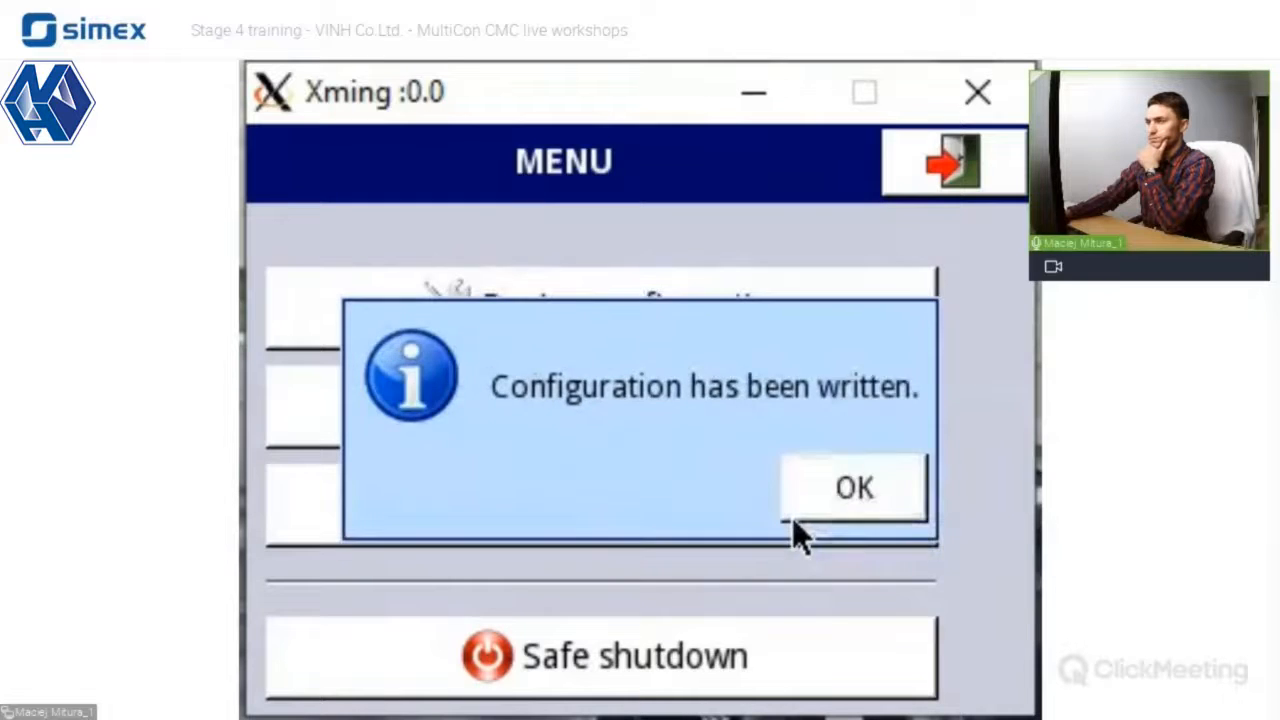
pyautogui.click(797, 518)
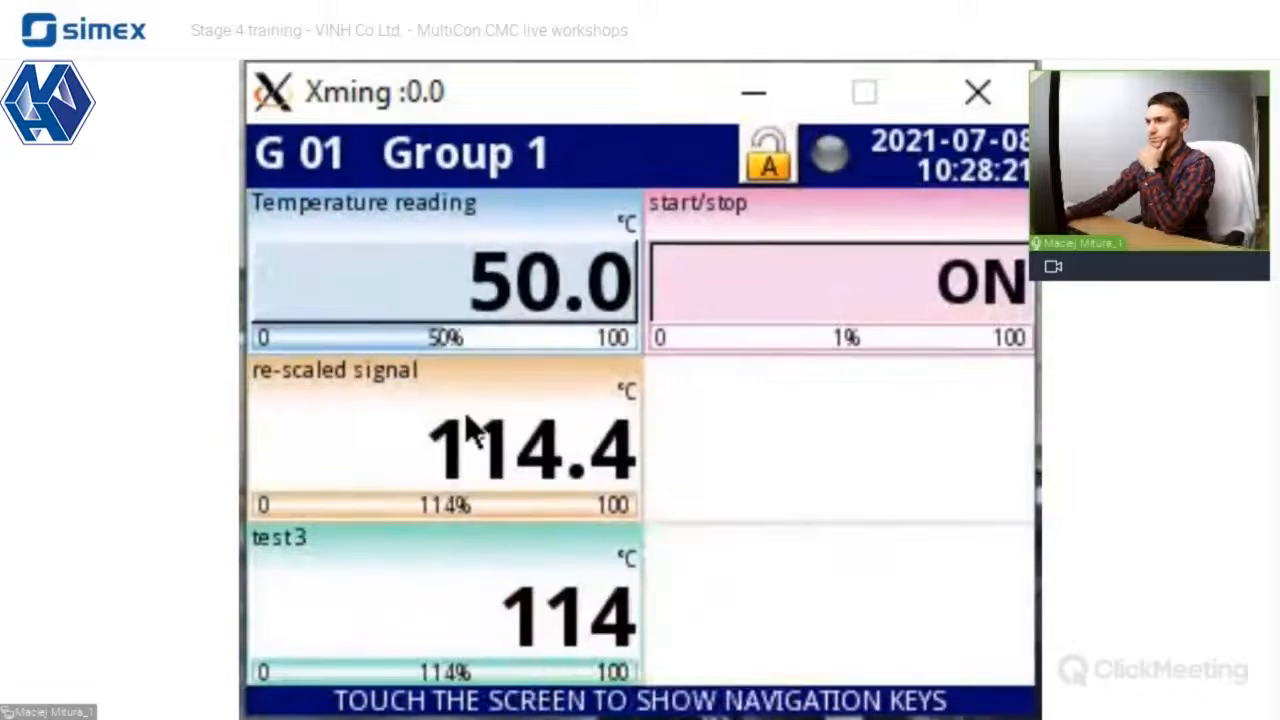
# Step: Import the my user scaling template into the scaling configuration of logical channel 2, "re-scaled signal"
pyautogui.click(351, 420)
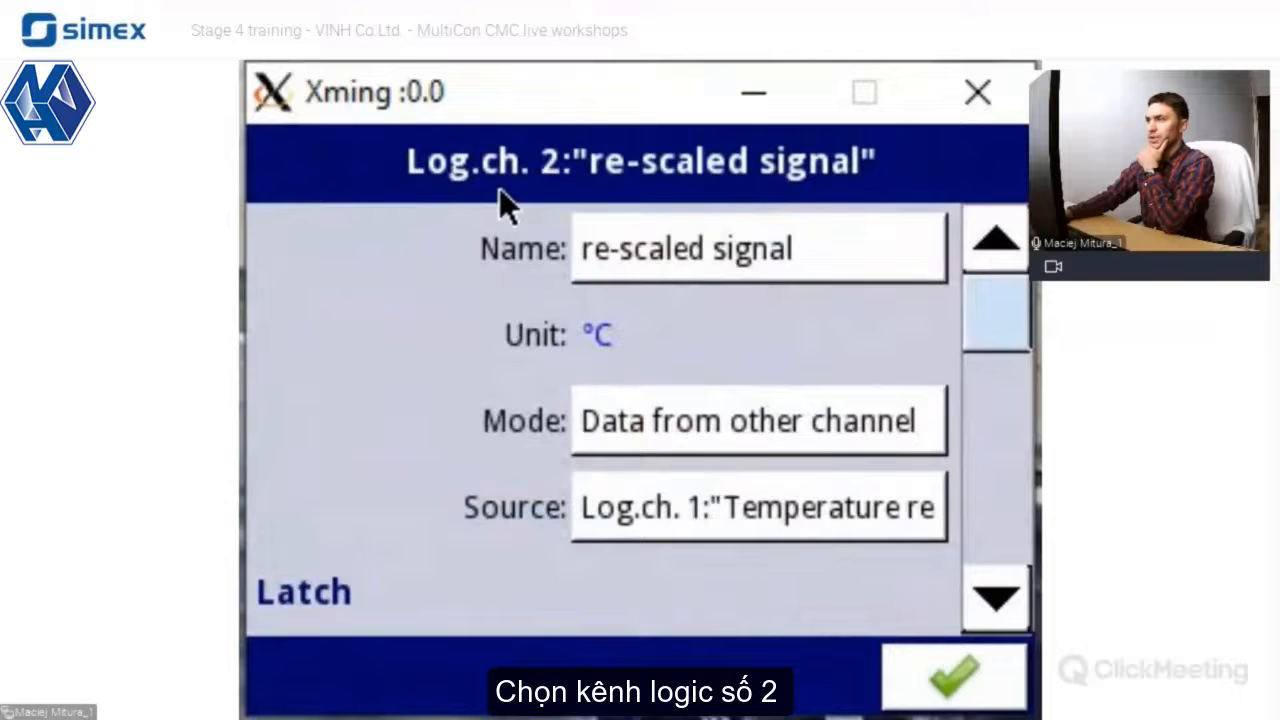
pyautogui.moveTo(975, 333); pyautogui.dragTo(1006, 400)
pyautogui.click(600, 608)
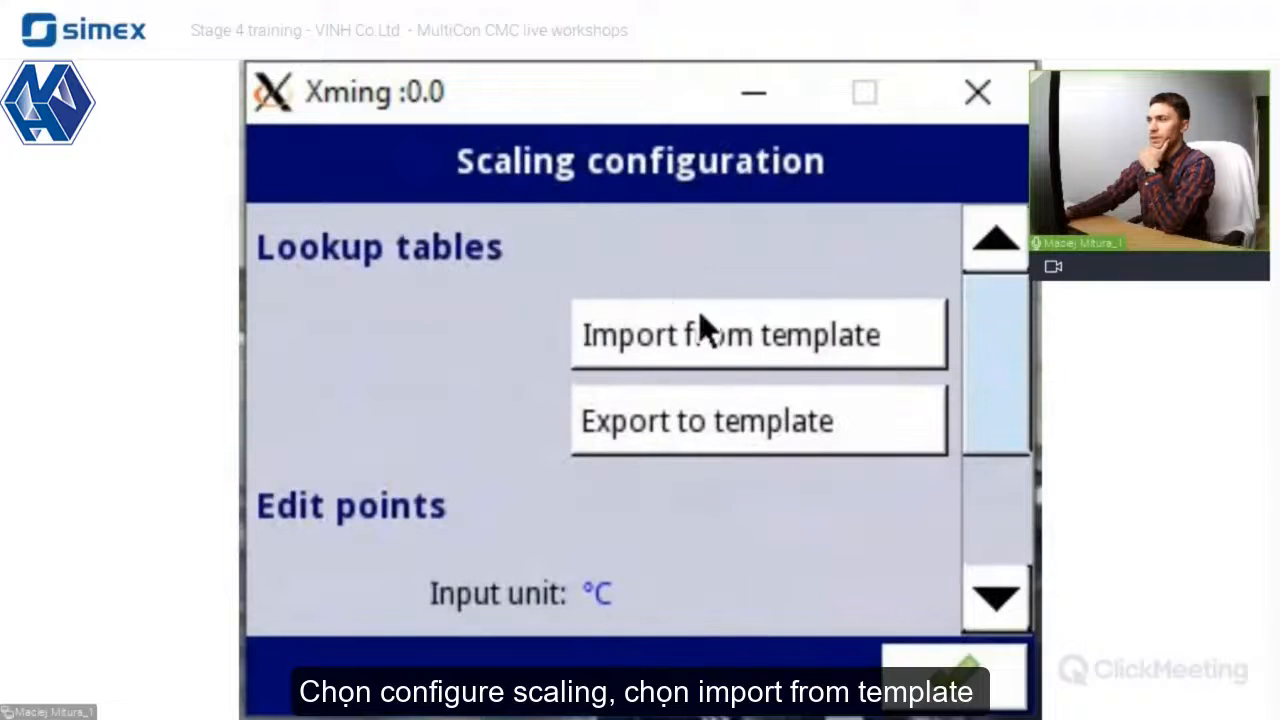
pyautogui.click(755, 334)
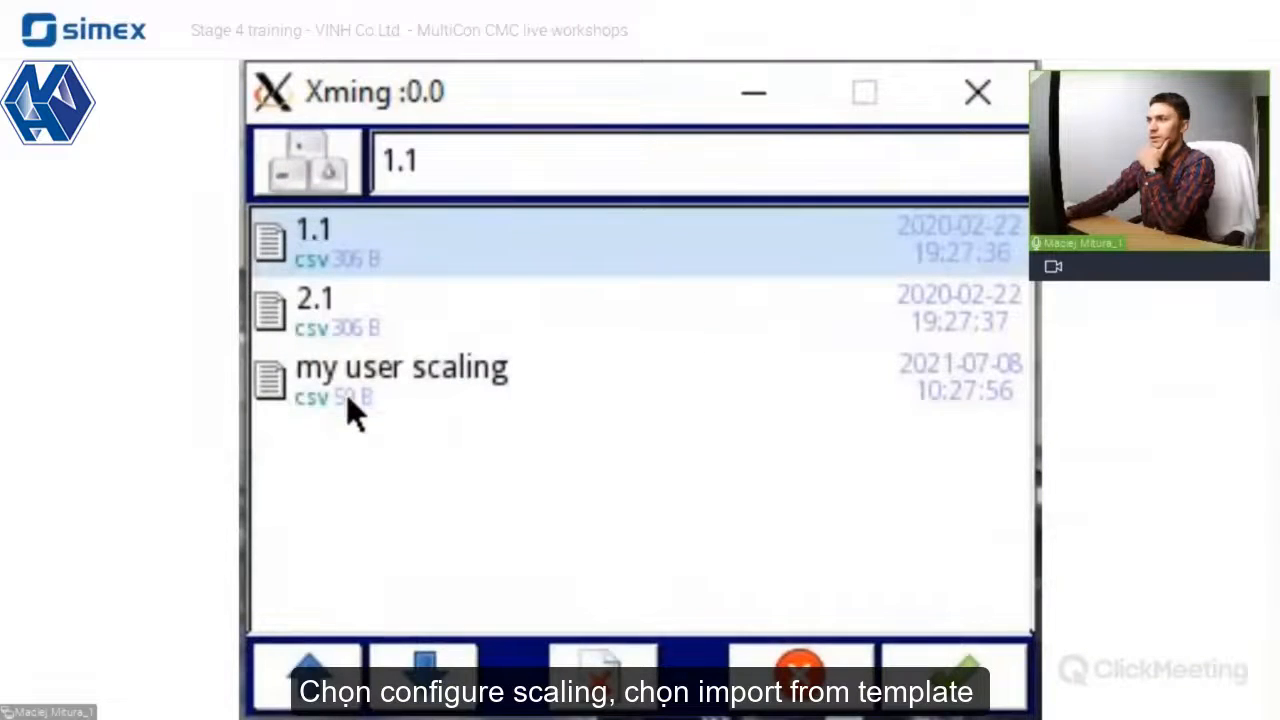
pyautogui.click(348, 397)
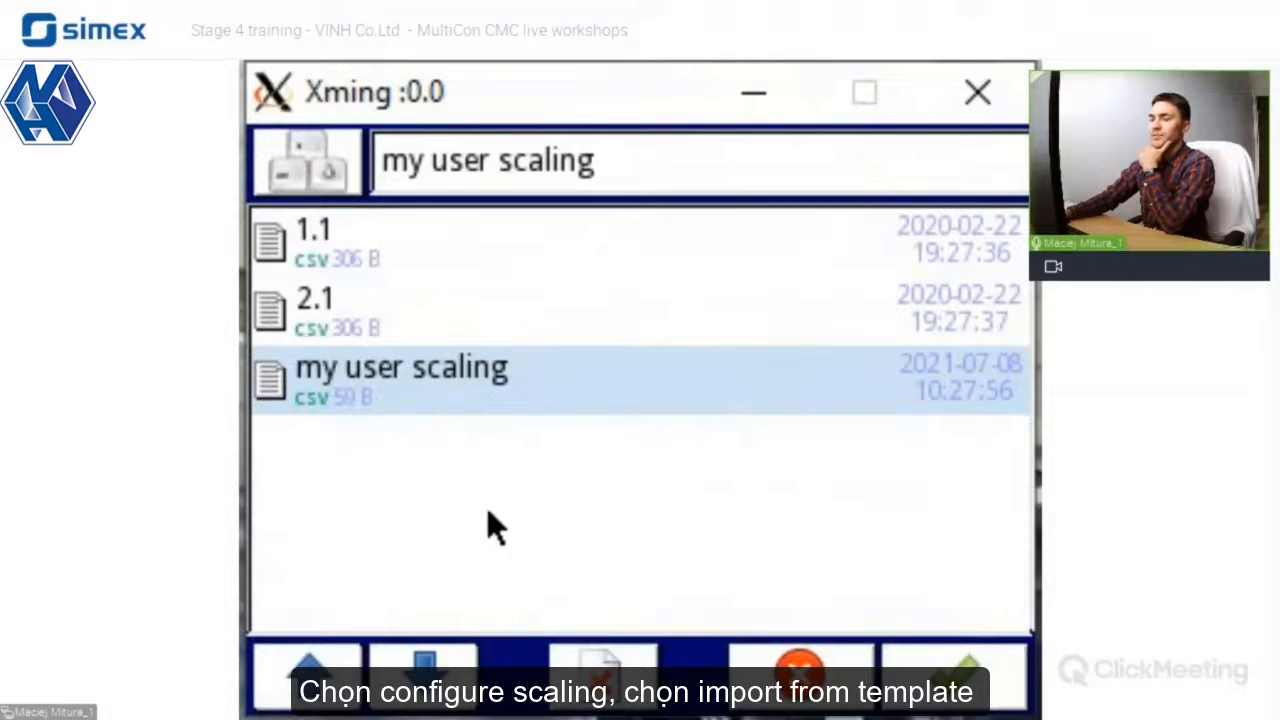
pyautogui.click(968, 690)
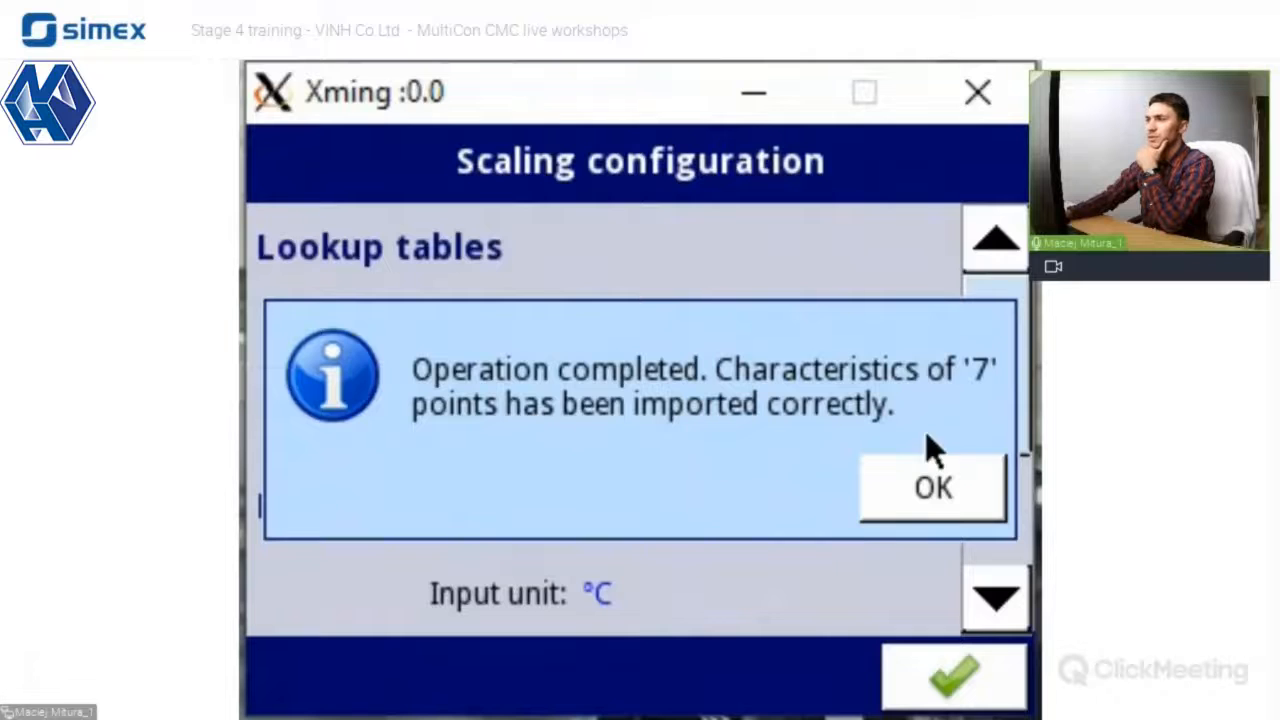
pyautogui.click(910, 490)
# Step: Open the point editor of logical channel 2 and review the list of imported characteristic points
pyautogui.moveTo(994, 350); pyautogui.dragTo(990, 465)
pyautogui.click(690, 598)
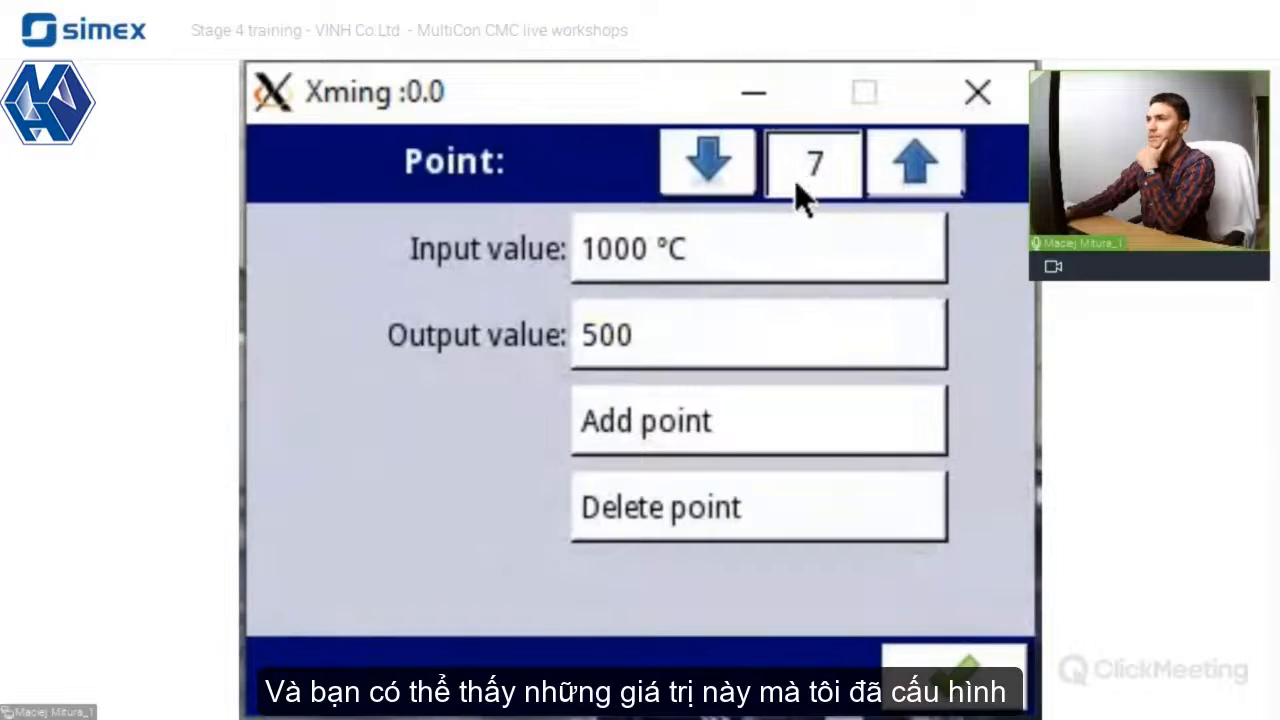
pyautogui.click(794, 180)
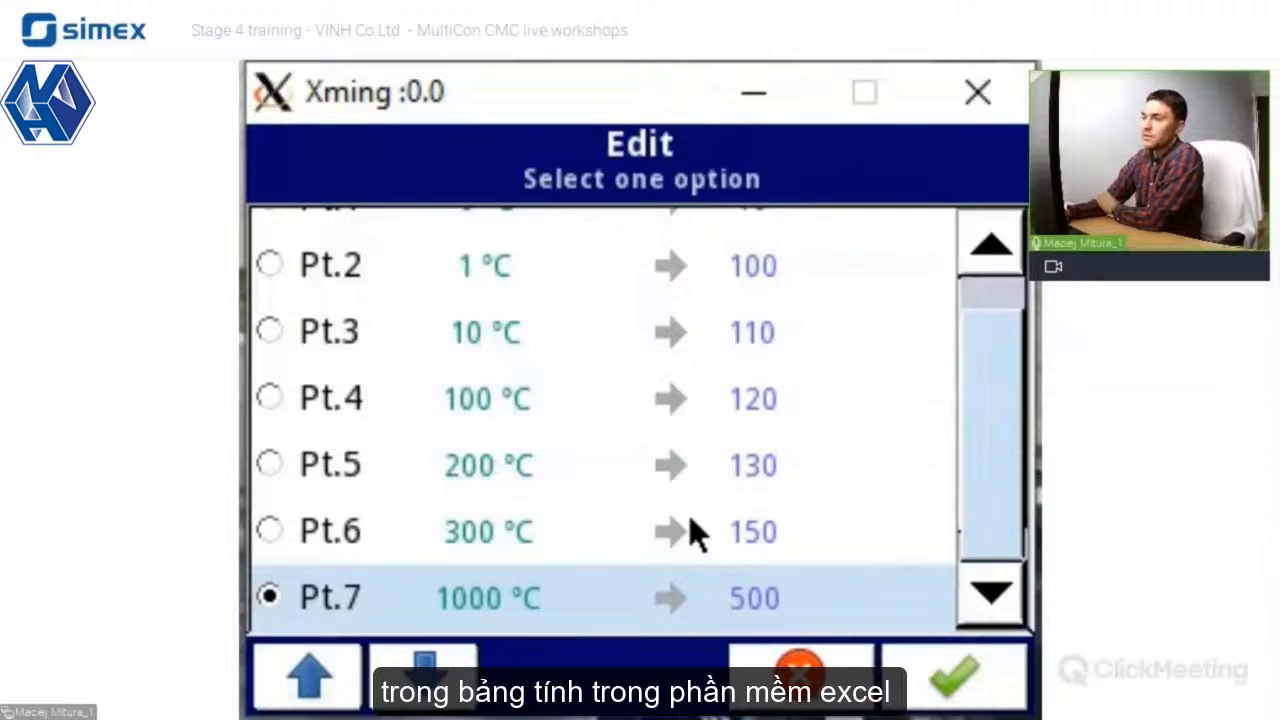
# Step: Close the point list, point editor and logical channel 2 configuration, and return to the Group 1 measurement view
pyautogui.click(928, 700)
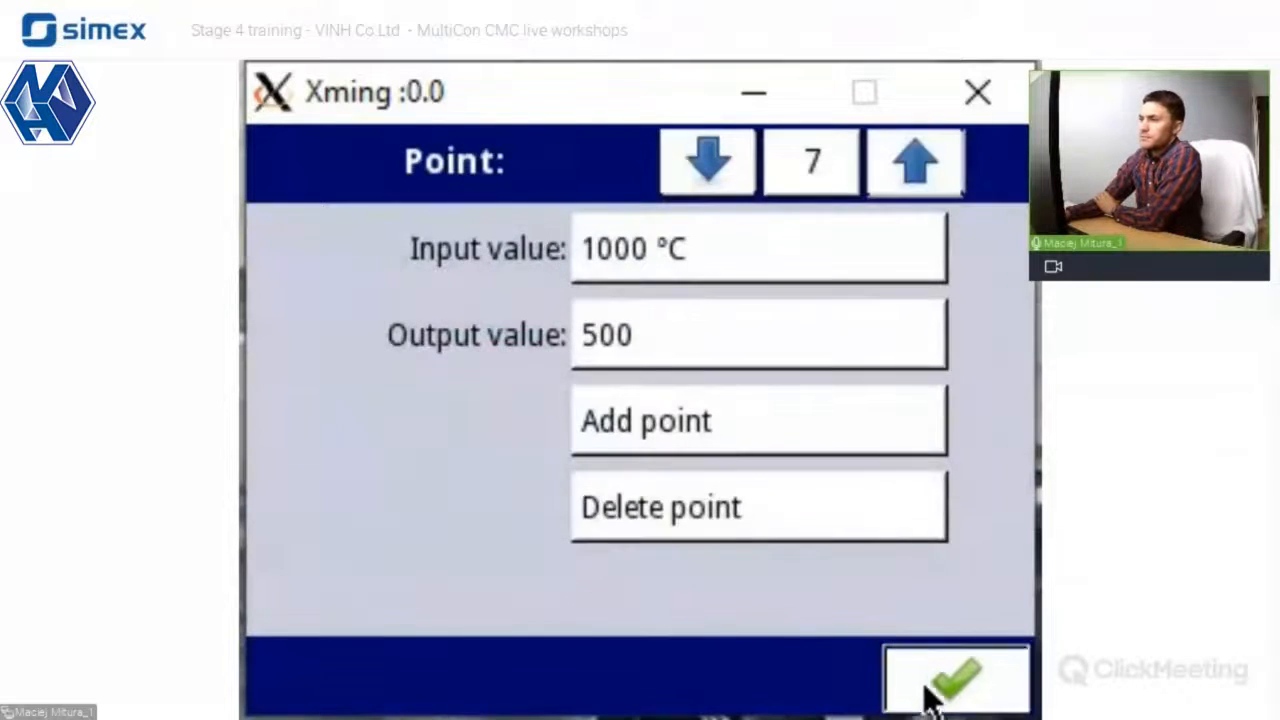
pyautogui.click(929, 698)
pyautogui.click(948, 684)
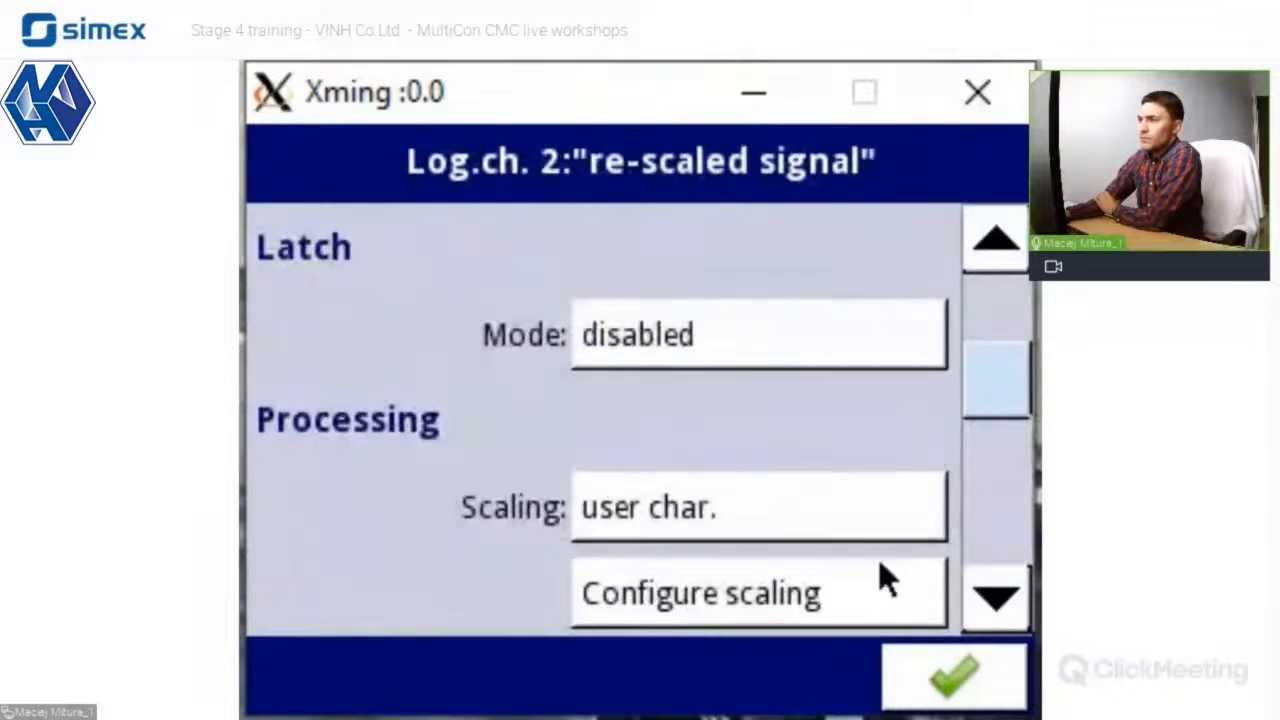
pyautogui.click(969, 688)
pyautogui.click(942, 158)
pyautogui.click(706, 518)
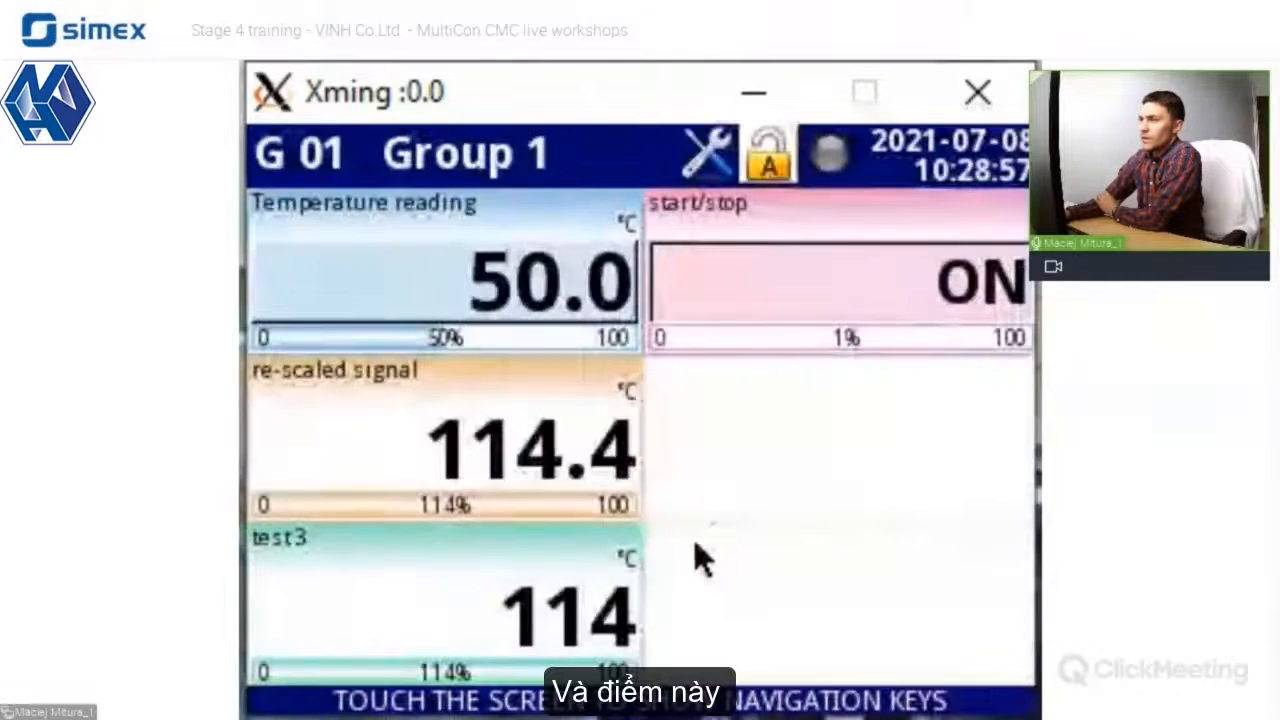
# Step: Test the re-scaling by setting the Temperature reading value first to 500 °C and second to 100 °C
pyautogui.click(452, 281)
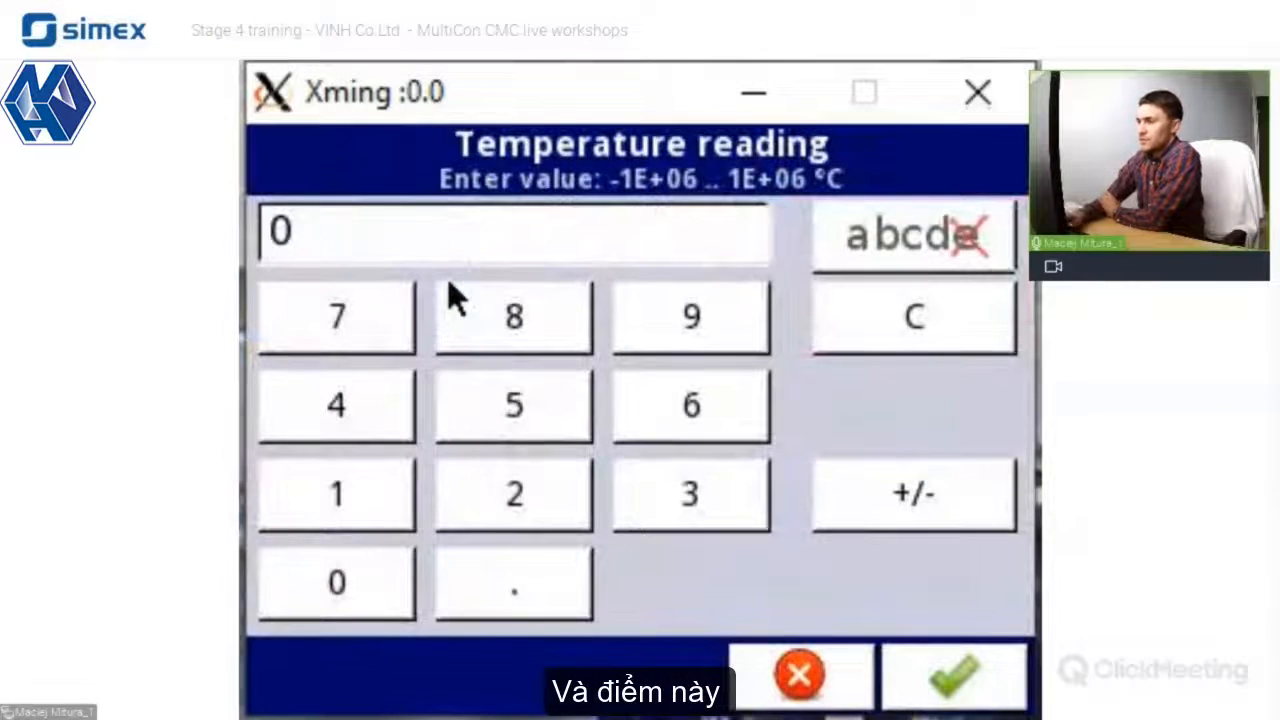
pyautogui.press('Escape')
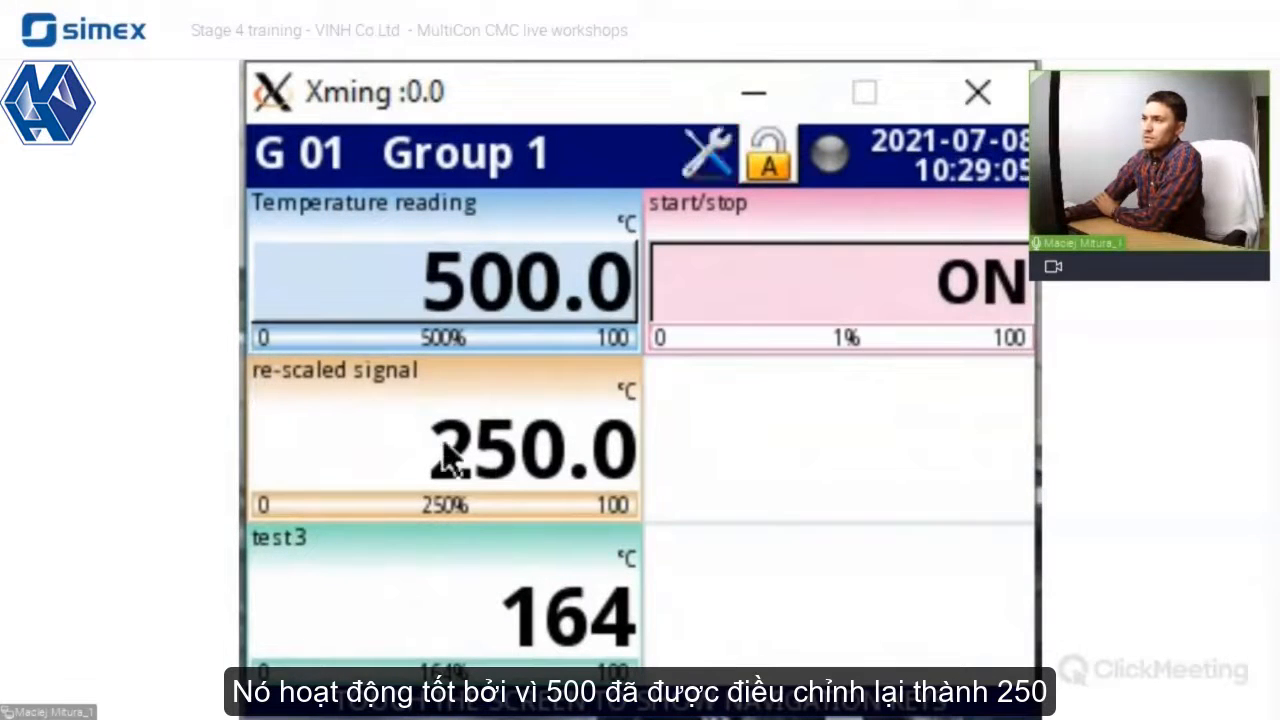
pyautogui.click(442, 301)
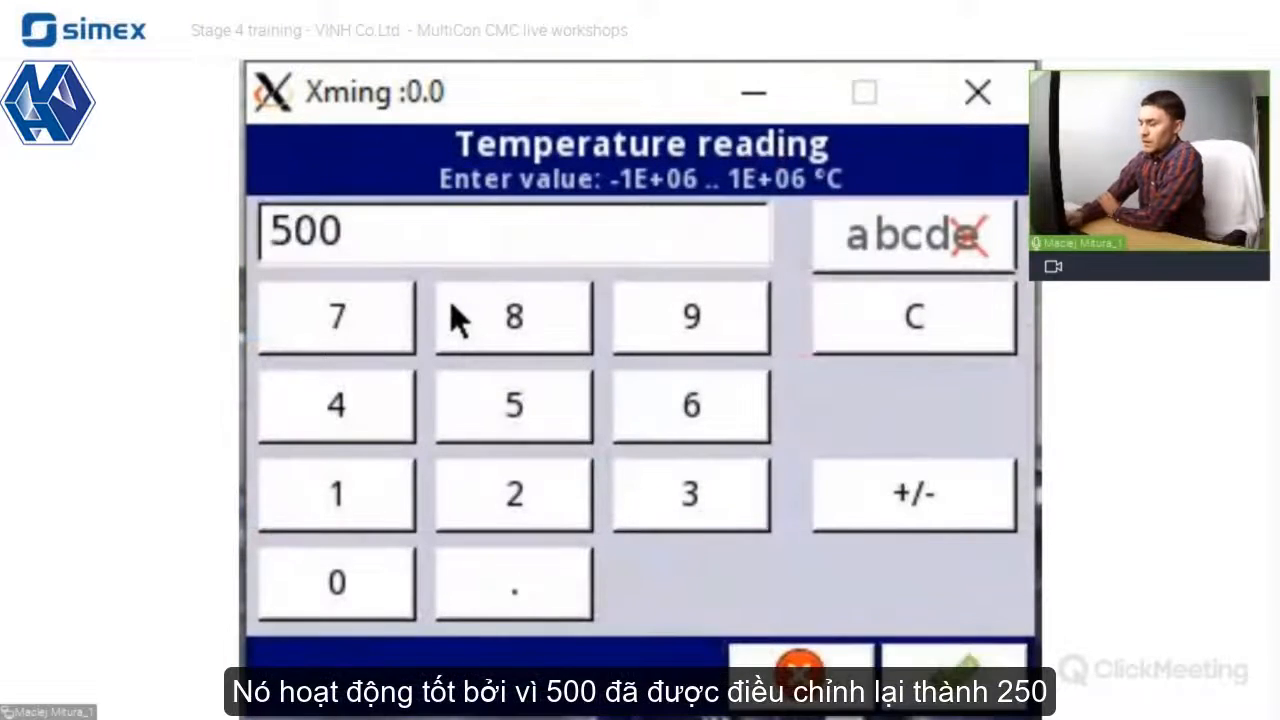
pyautogui.press('BackSpace')
pyautogui.press('BackSpace')
pyautogui.press('BackSpace')
pyautogui.write('100')
pyautogui.press('Return')
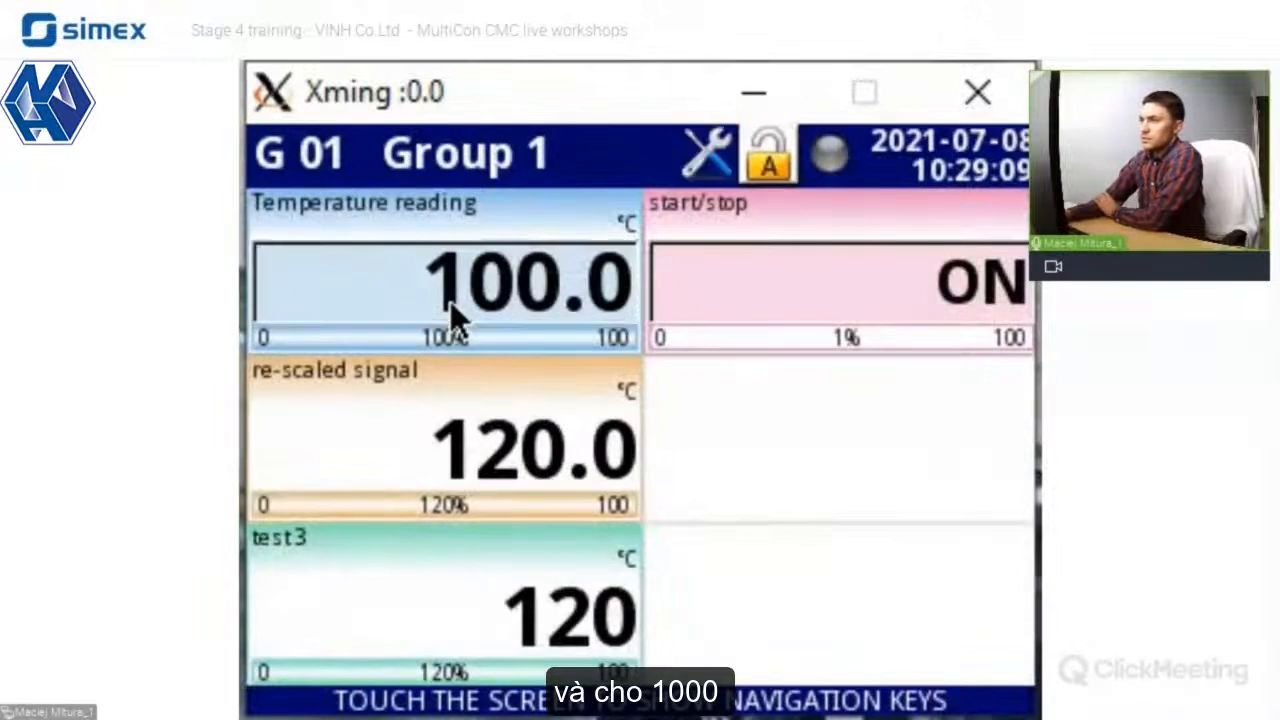
# Step: Set the Temperature reading value to 1000 °C to test the last point of the characteristic
pyautogui.click(450, 301)
pyautogui.press('BackSpace')
pyautogui.press('BackSpace')
pyautogui.press('BackSpace')
pyautogui.write('1000')
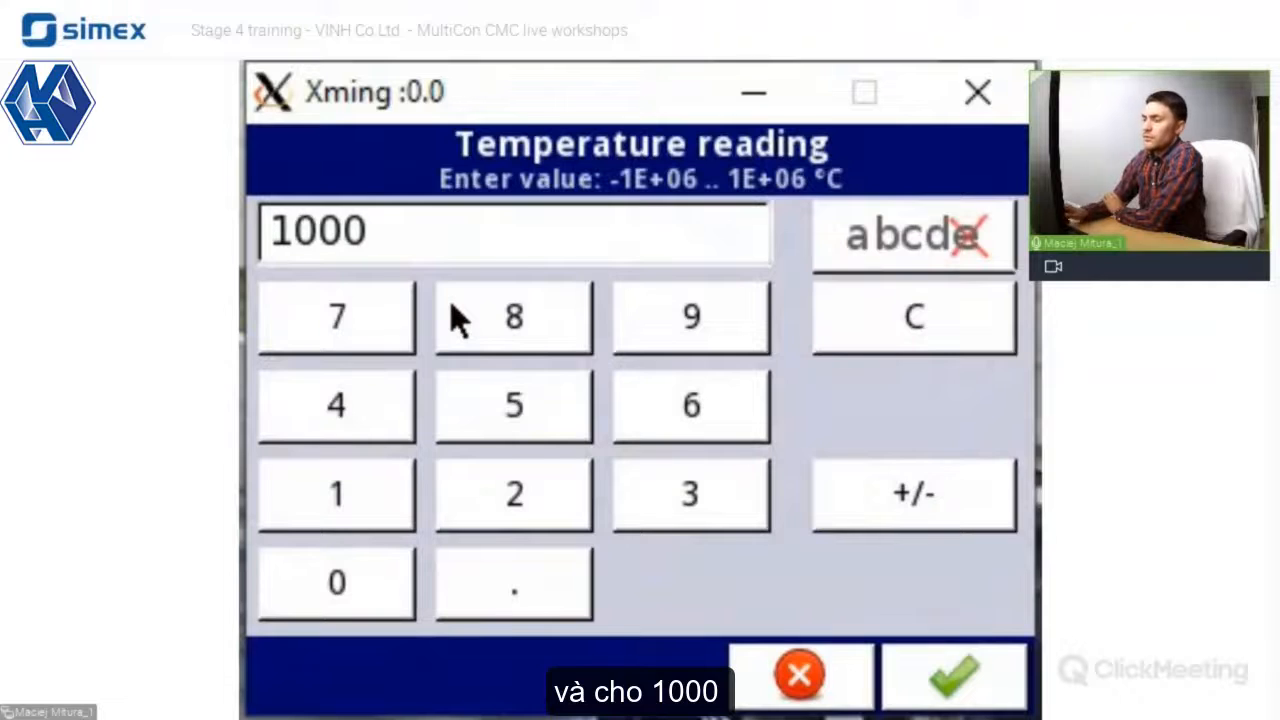
pyautogui.press('Return')
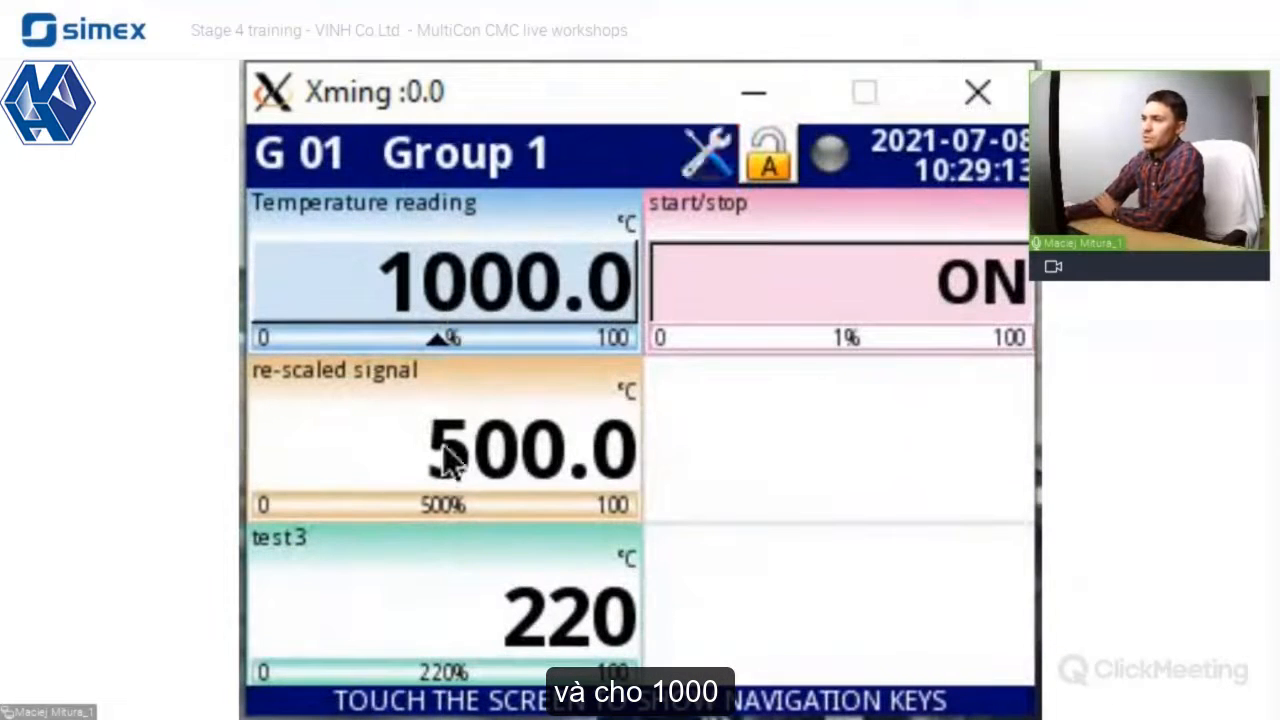